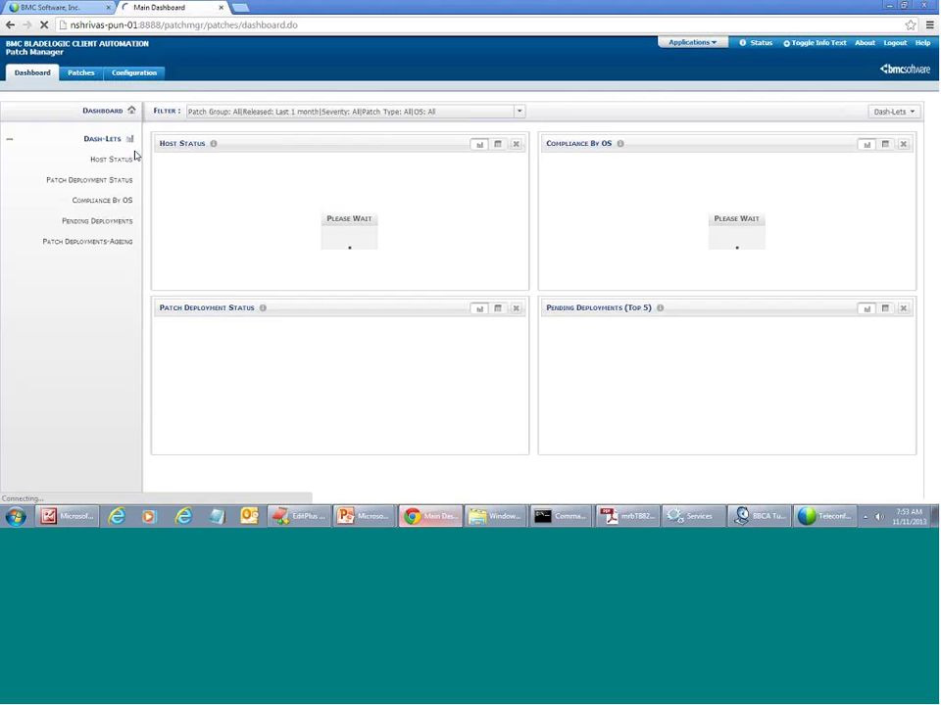
Step: Open the Patch Manager repository configuration, then preview and save its existing settings
{"action": "left_click", "coordinate": [119, 74]}
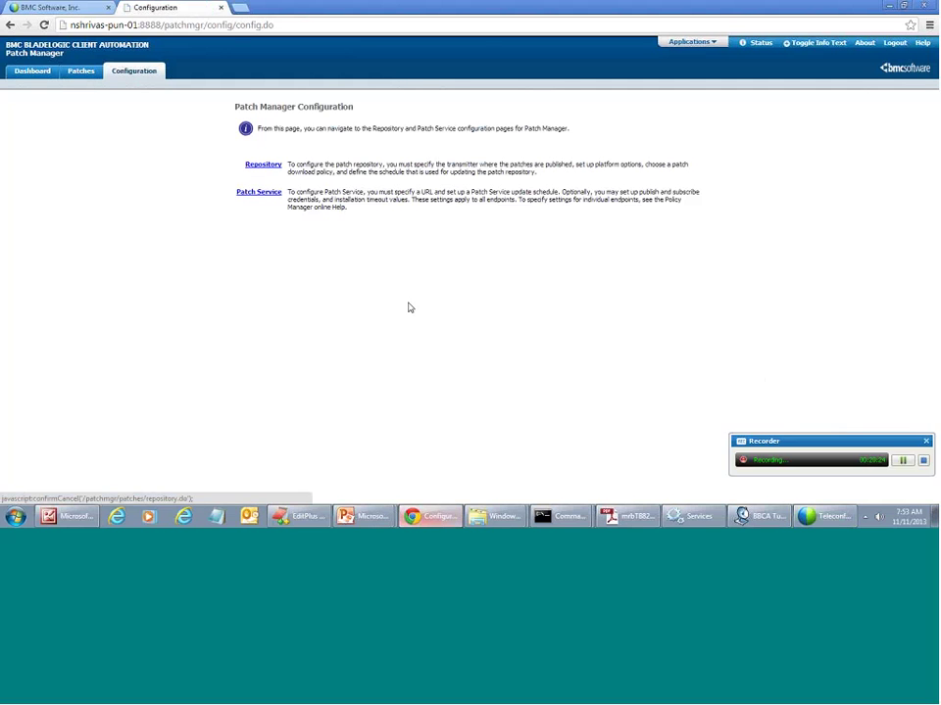
{"action": "left_click", "coordinate": [262, 166]}
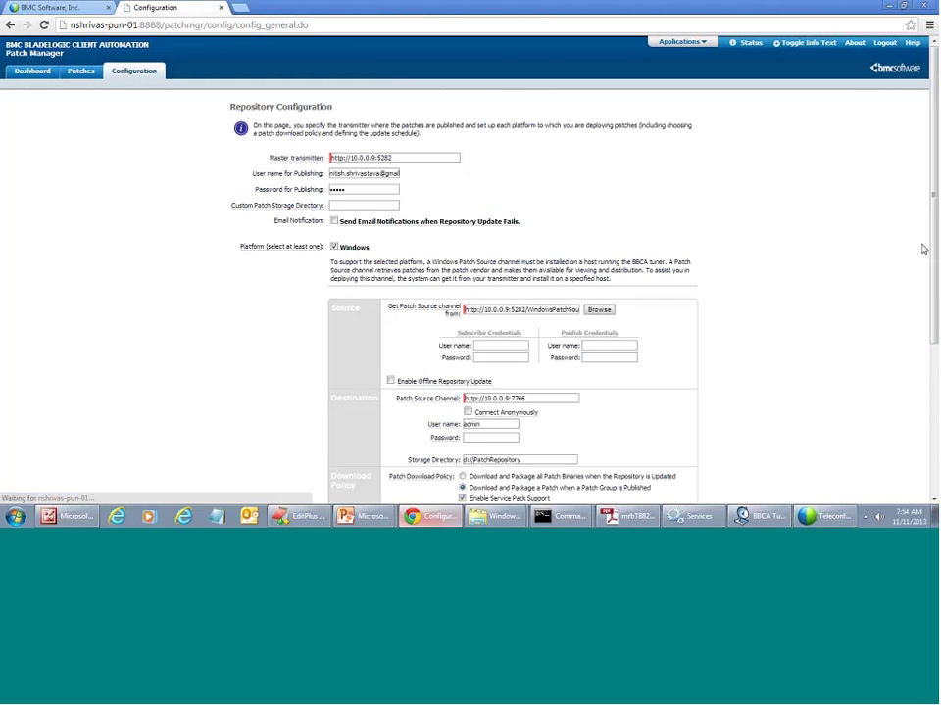
{"action": "left_click_drag", "start_coordinate": [935, 260], "coordinate": [935, 421]}
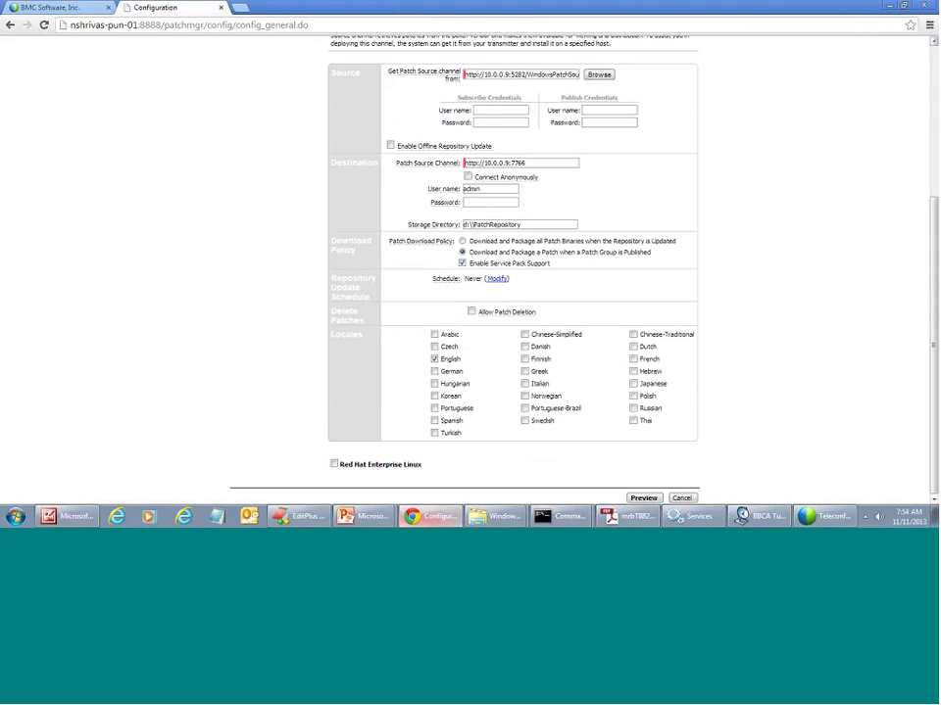
{"action": "left_click", "coordinate": [639, 503]}
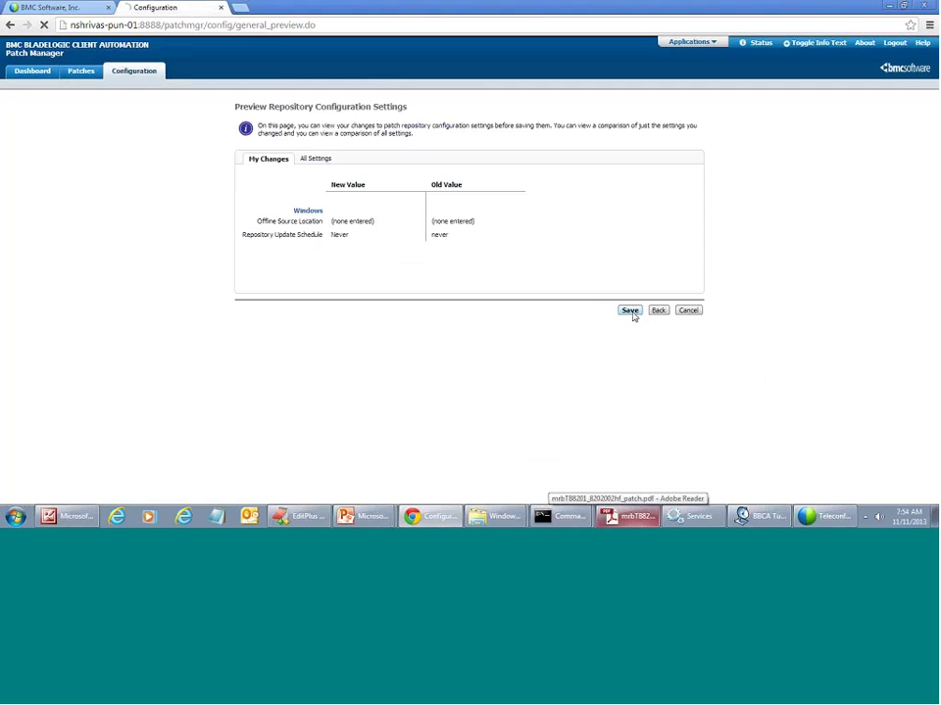
{"action": "left_click", "coordinate": [631, 311]}
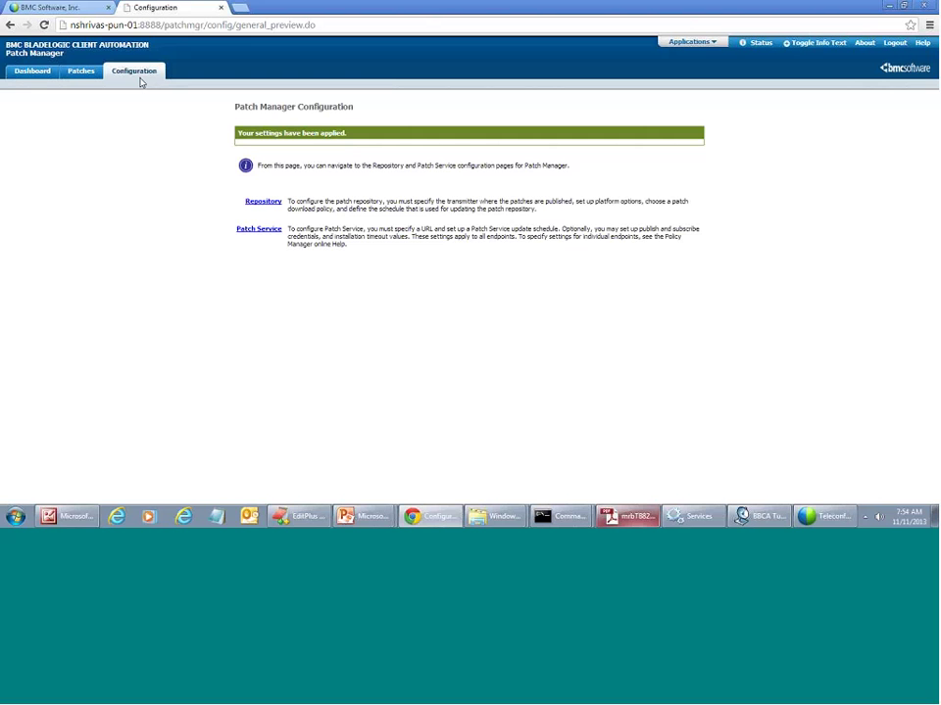
Step: Go to the patch repository management and review the actions available for the WindowsPatchSource vendor
{"action": "left_click", "coordinate": [78, 74]}
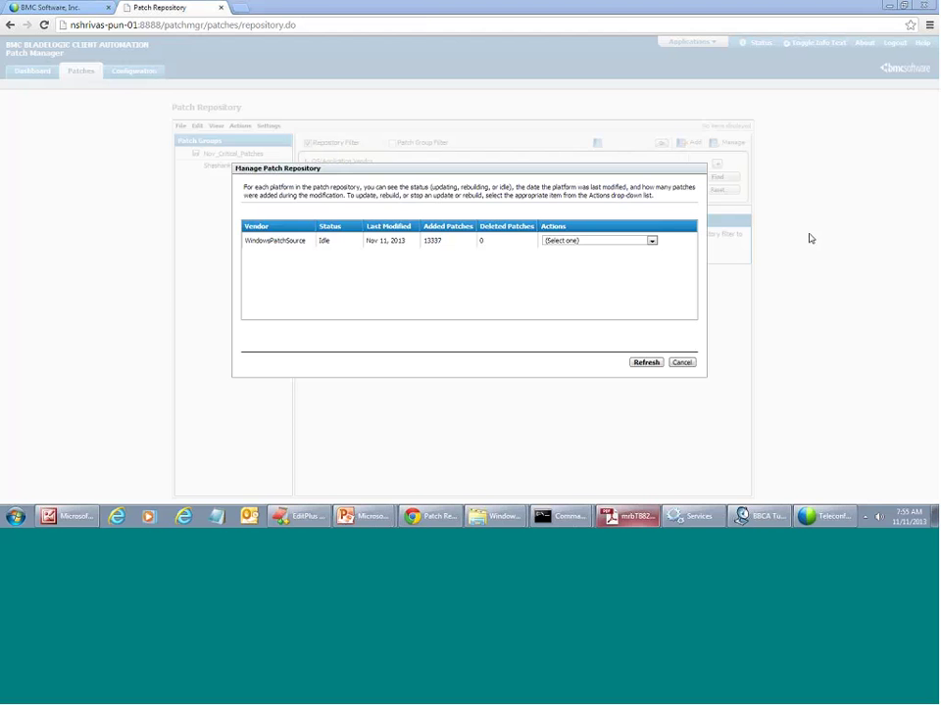
{"action": "left_click", "coordinate": [649, 241]}
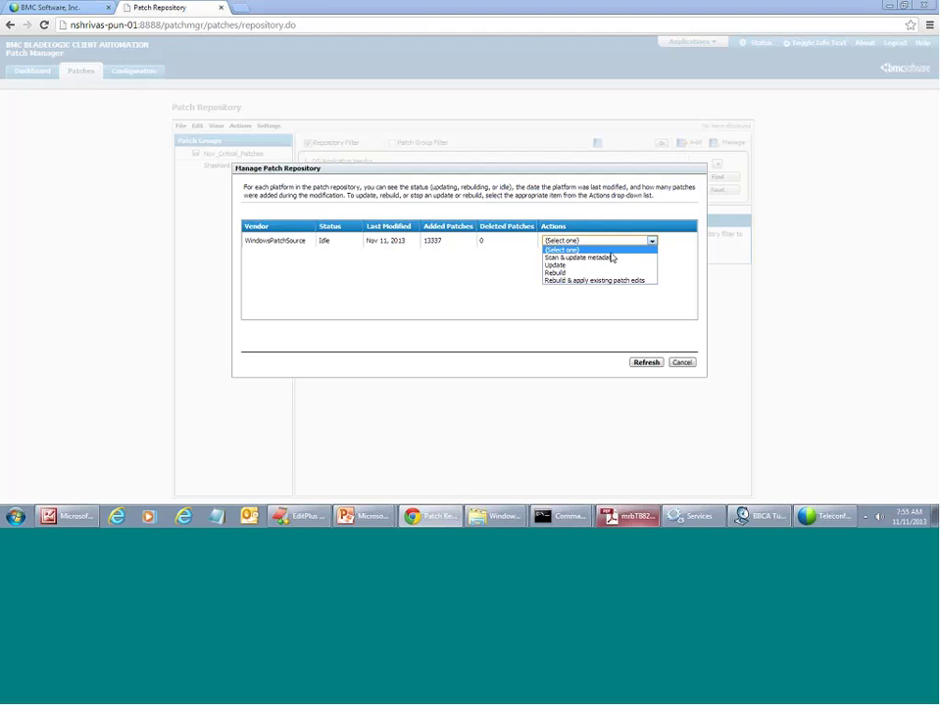
{"action": "left_click", "coordinate": [670, 263]}
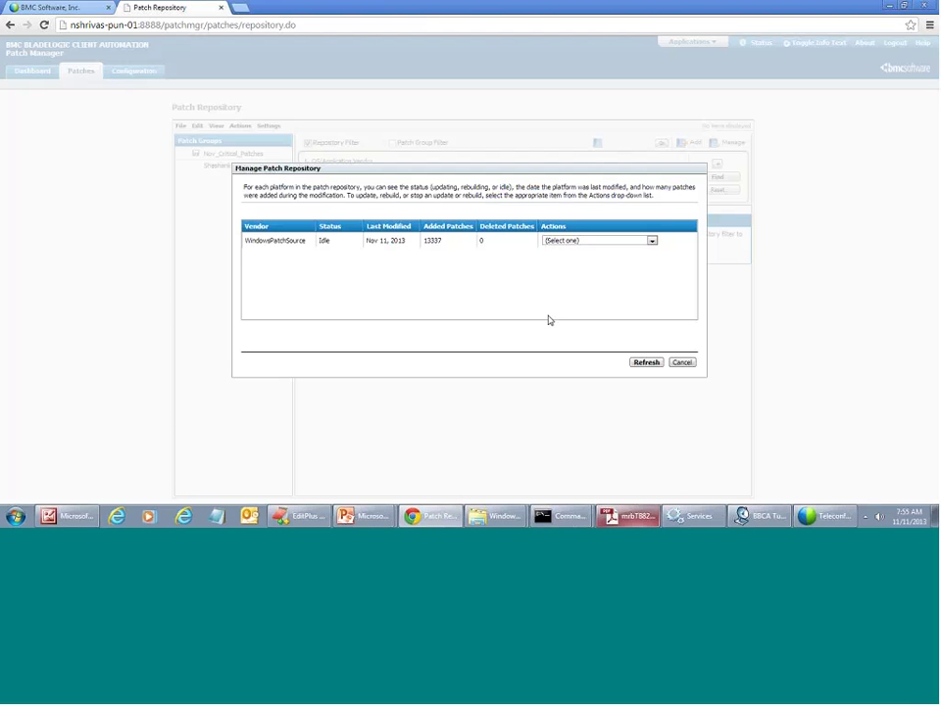
{"action": "left_click", "coordinate": [651, 241]}
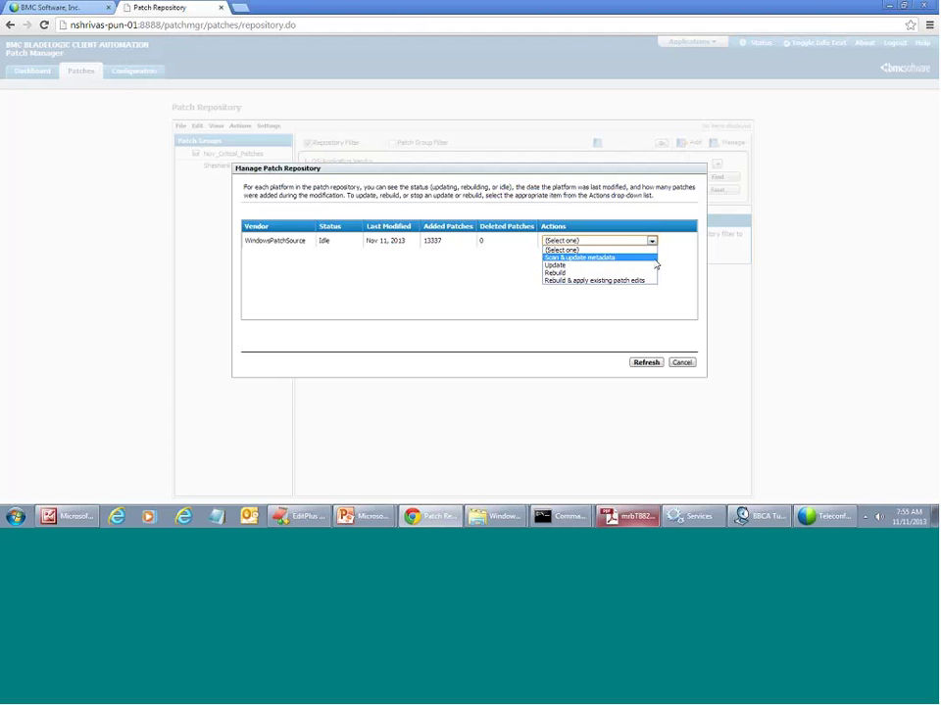
{"action": "left_click", "coordinate": [657, 263]}
{"action": "left_click", "coordinate": [651, 242]}
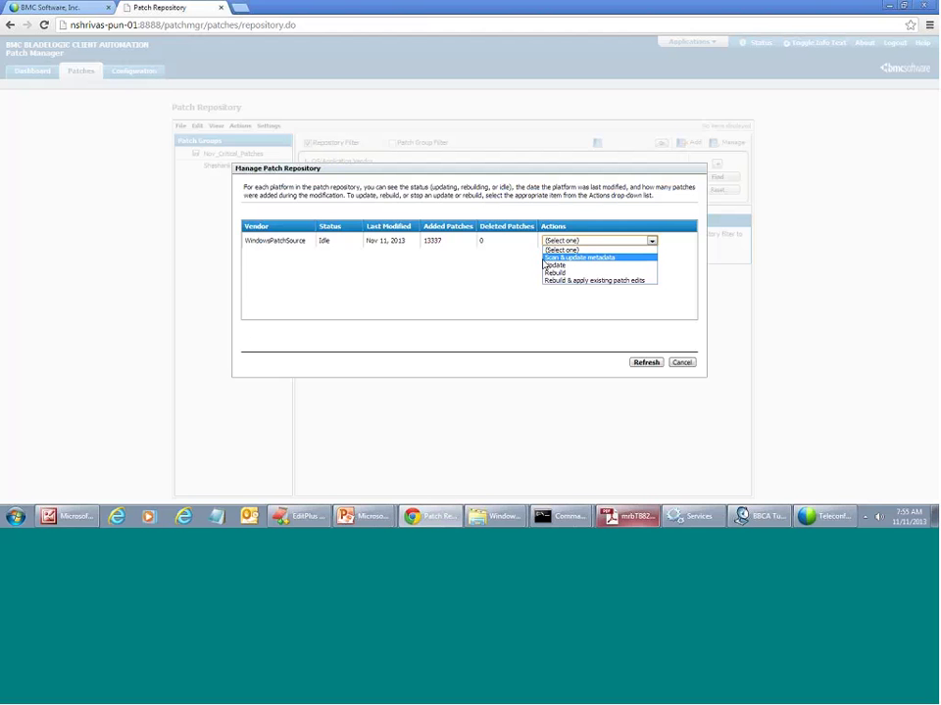
{"action": "left_click", "coordinate": [675, 260]}
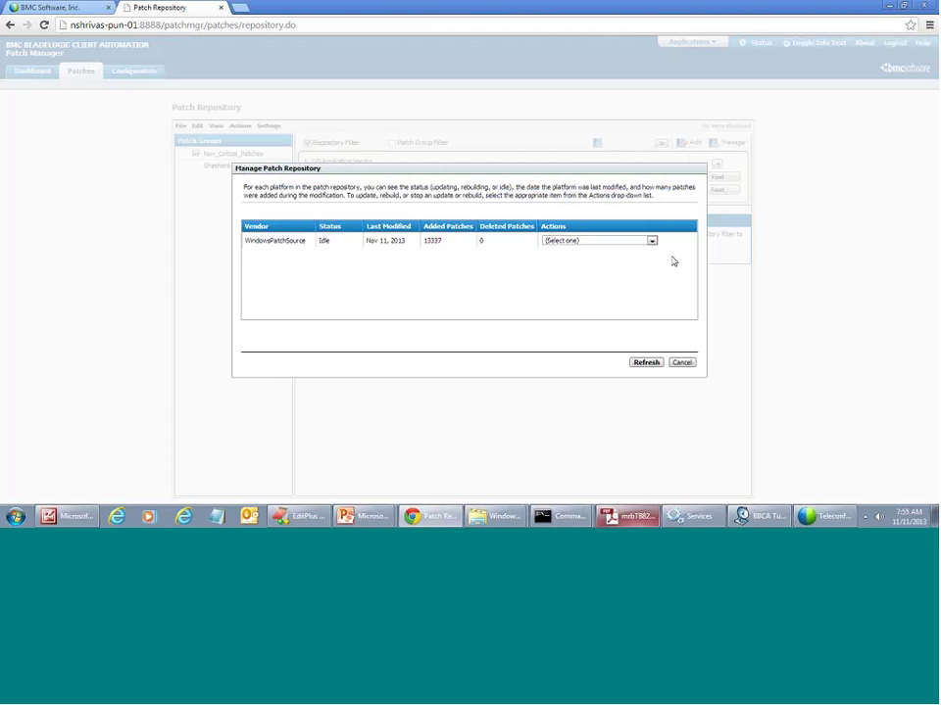
Step: Switch to the ch.93 folder in Windows Explorer and open history-y2013-m11-d11.log in EditPlus
{"action": "mouse_move", "coordinate": [500, 523]}
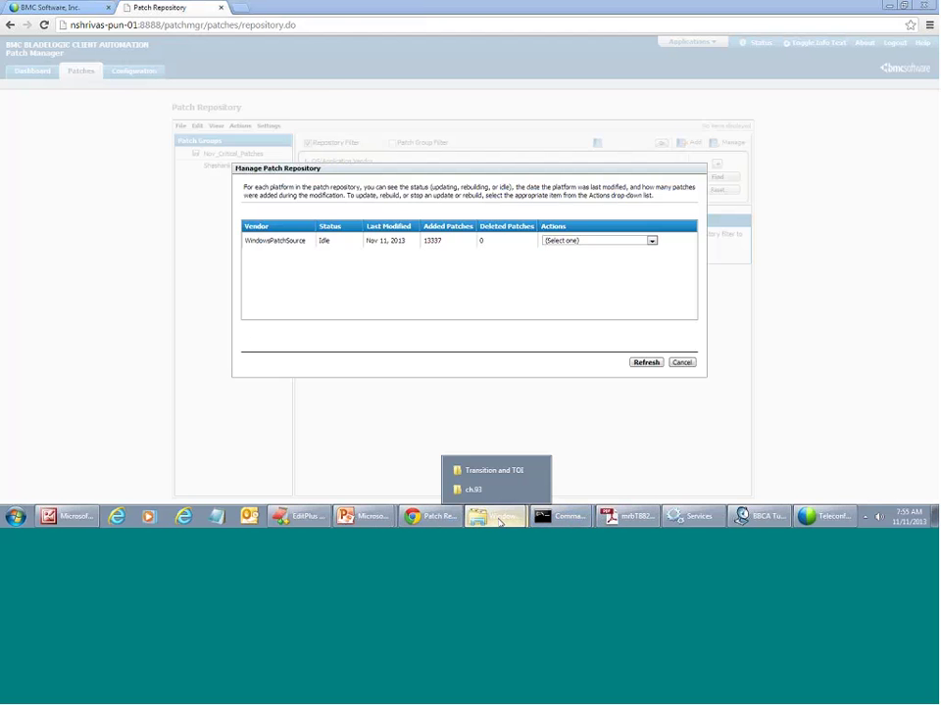
{"action": "left_click", "coordinate": [478, 449]}
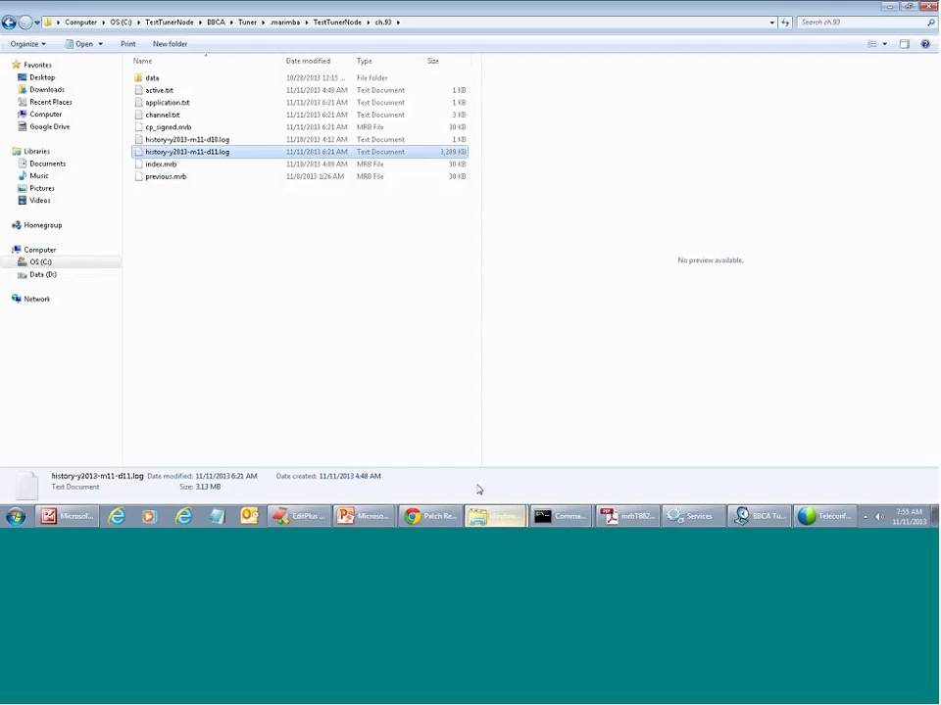
{"action": "right_click", "coordinate": [203, 152]}
{"action": "left_click", "coordinate": [251, 191]}
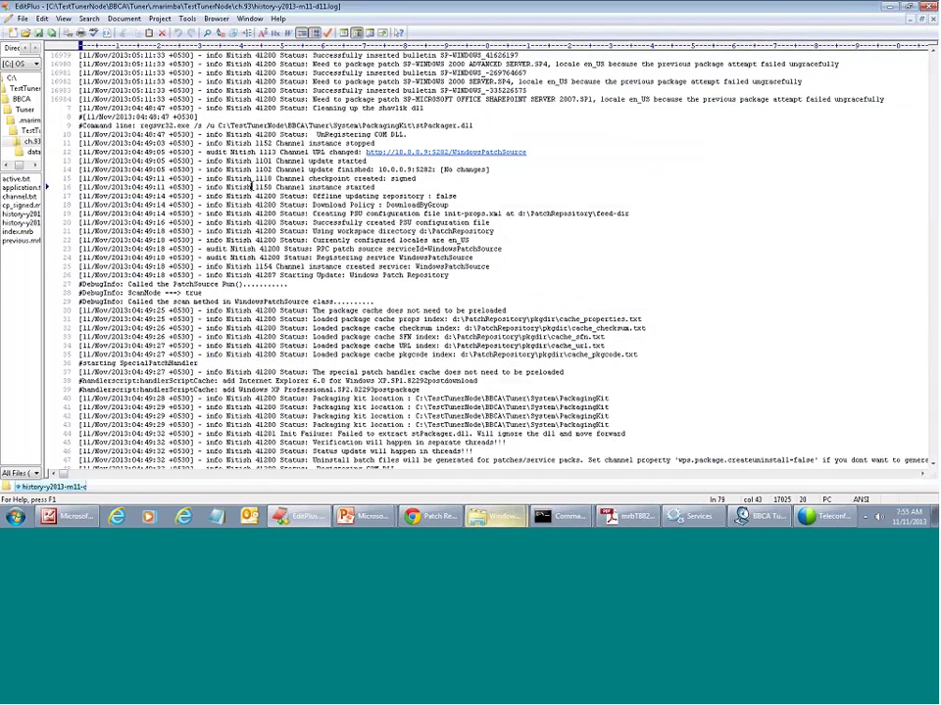
Step: Search backwards from the end of the log for "stage 2" and close the search
{"action": "key", "text": "ctrl+End"}
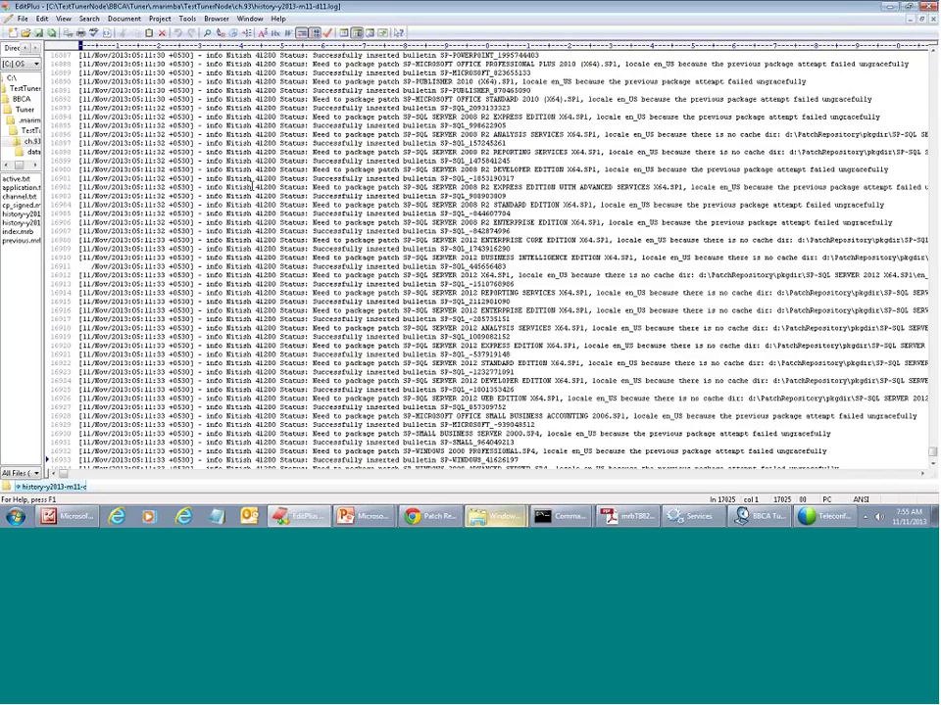
{"action": "key", "text": "ctrl+f"}
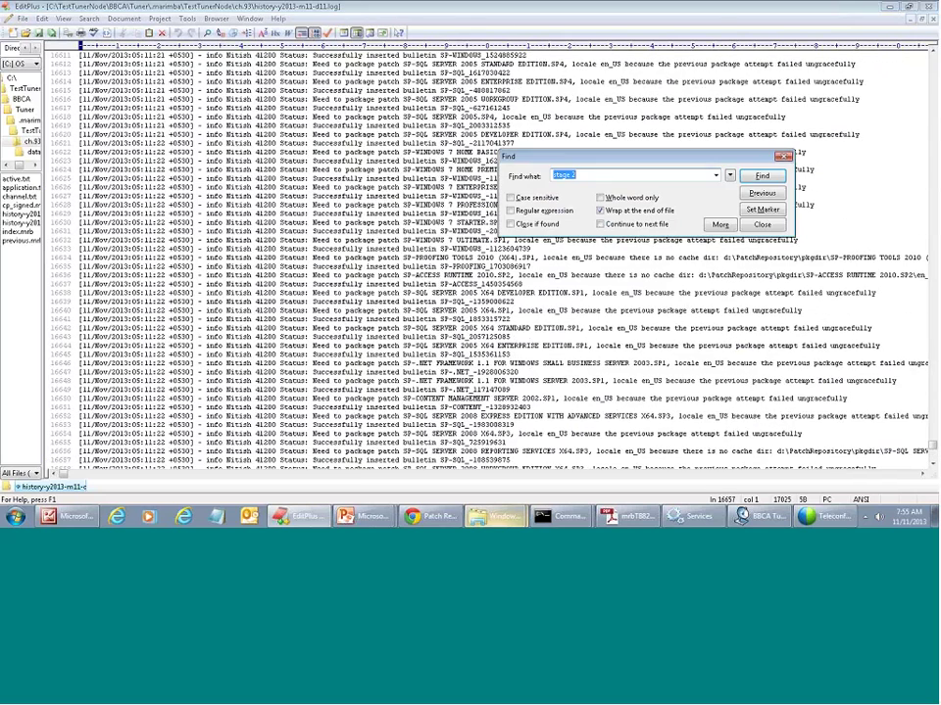
{"action": "left_click", "coordinate": [762, 193]}
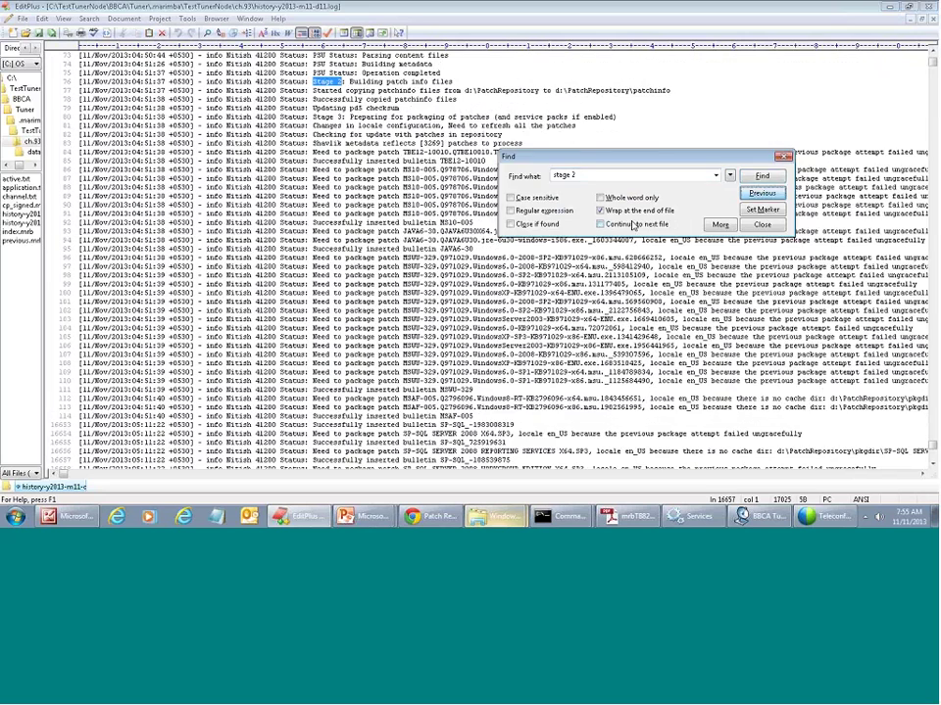
{"action": "key", "text": "Escape"}
{"action": "key", "text": "Up"}
Step: Examine the log entries from the Shavlik file downloads and conversion through Stage 2 to the Stage 3 packaging preparation
{"action": "scroll", "coordinate": [632, 223], "scroll_direction": "up", "scroll_amount": 5}
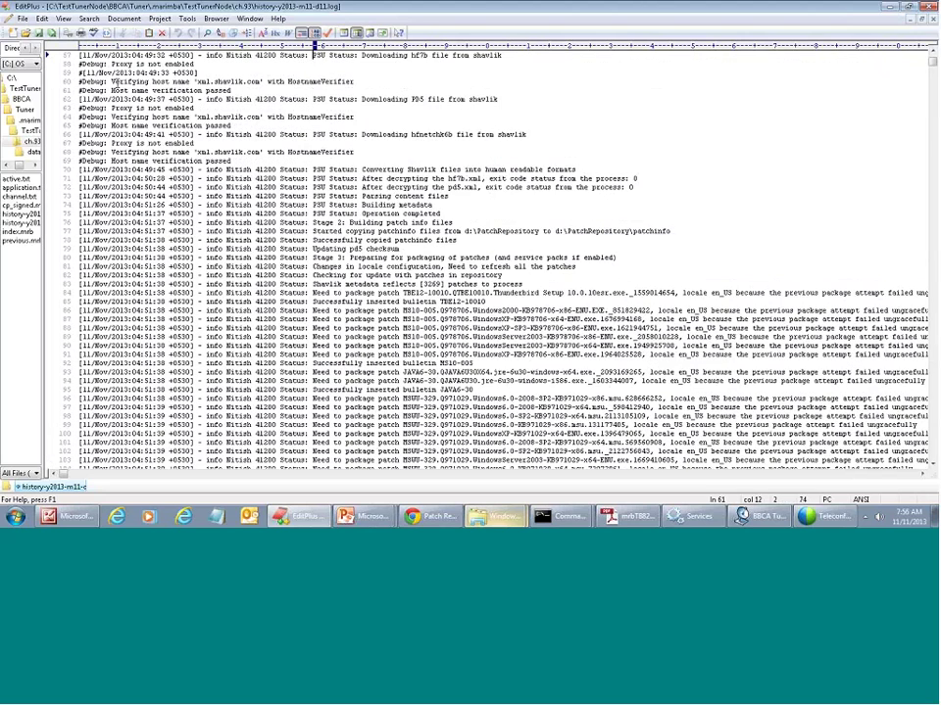
{"action": "left_click_drag", "start_coordinate": [113, 81], "coordinate": [504, 180]}
{"action": "left_click", "coordinate": [314, 170]}
{"action": "left_click", "coordinate": [371, 239]}
{"action": "left_click_drag", "start_coordinate": [302, 222], "coordinate": [481, 221]}
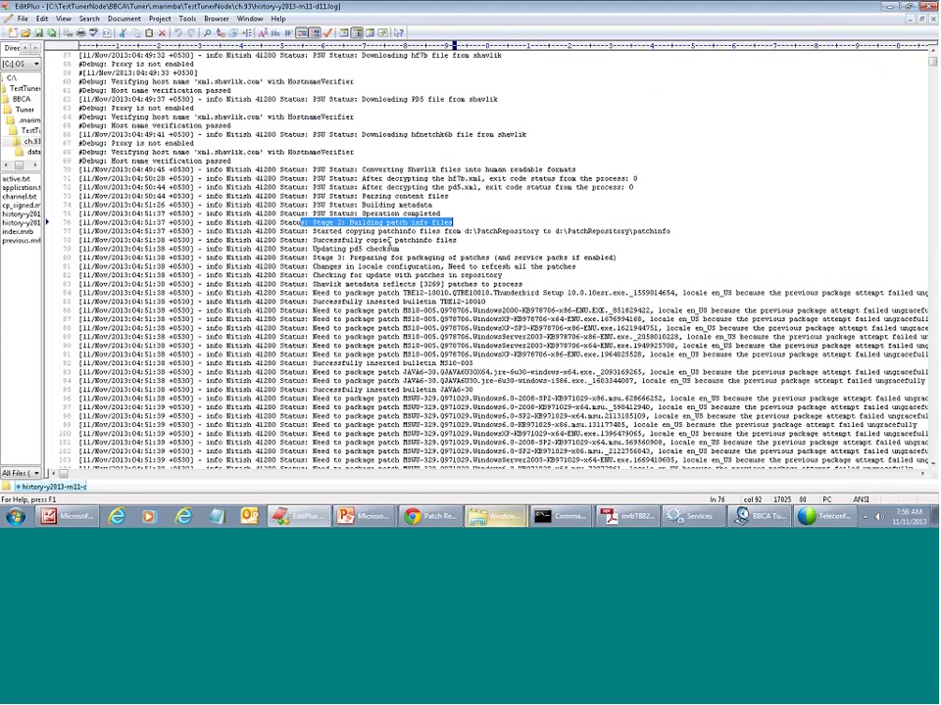
{"action": "left_click", "coordinate": [370, 277]}
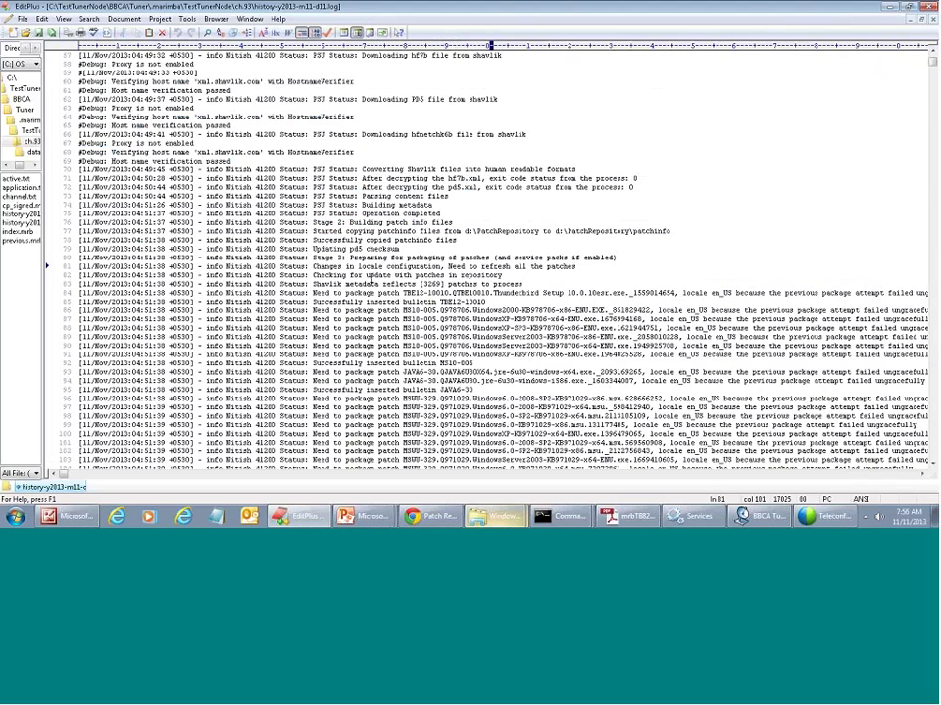
Step: Examine the Stage 3 entries on patches that need packaging and bulletins inserted, reading on down the log
{"action": "scroll", "coordinate": [370, 276], "scroll_direction": "down", "scroll_amount": 15}
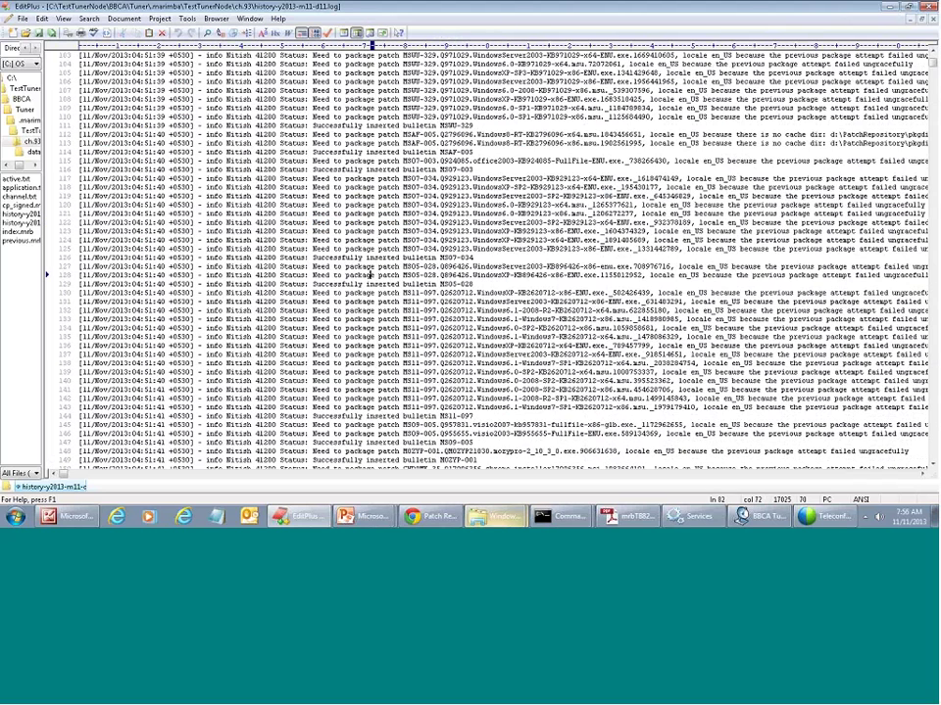
{"action": "left_click_drag", "start_coordinate": [312, 125], "coordinate": [482, 337]}
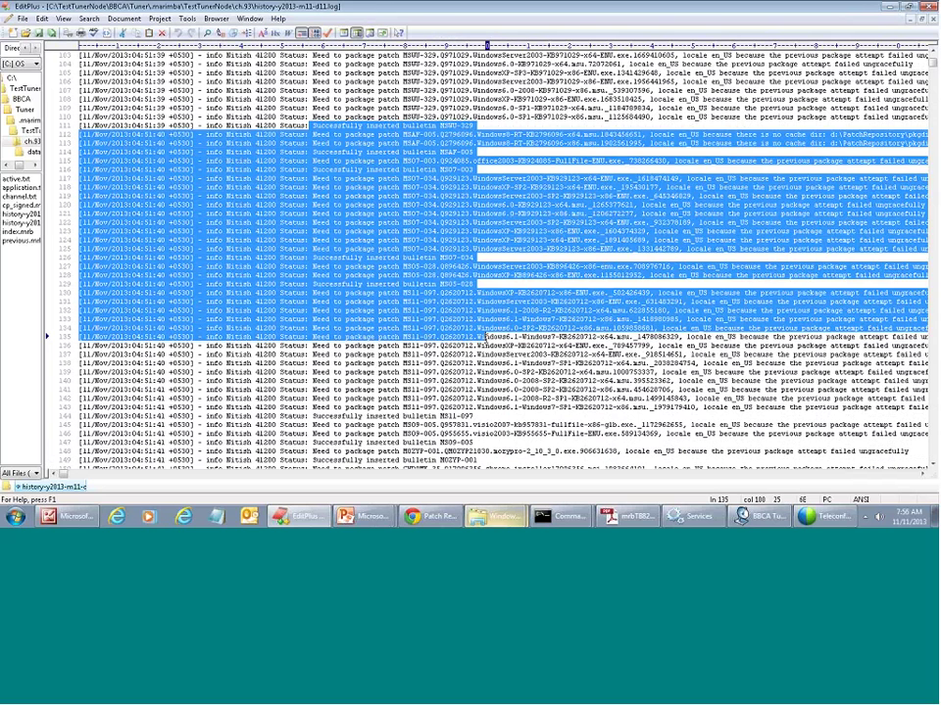
{"action": "left_click", "coordinate": [482, 337]}
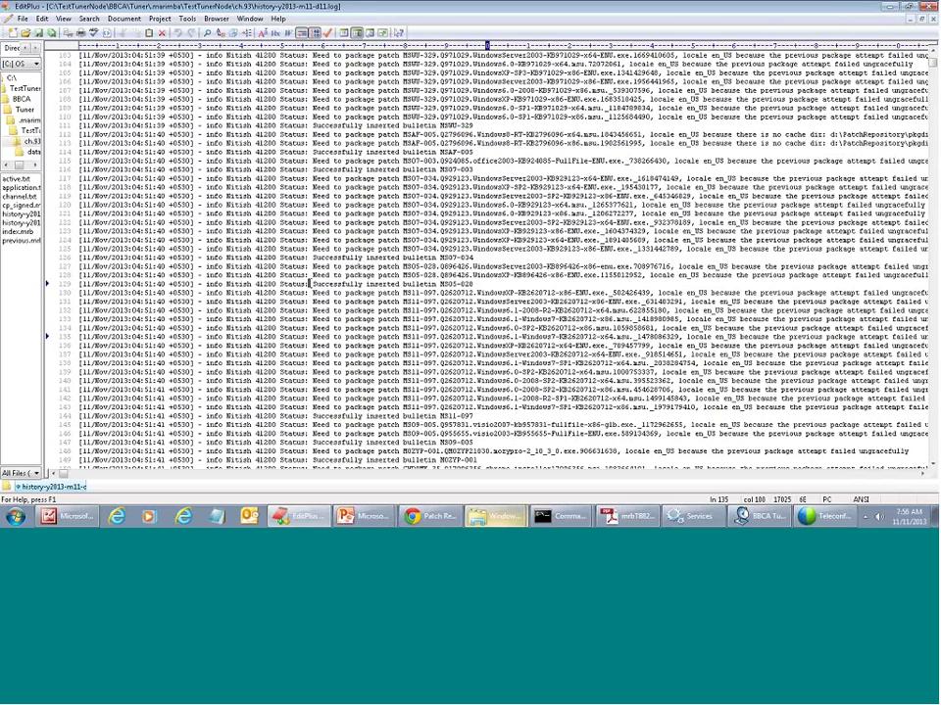
{"action": "left_click_drag", "start_coordinate": [309, 284], "coordinate": [477, 294]}
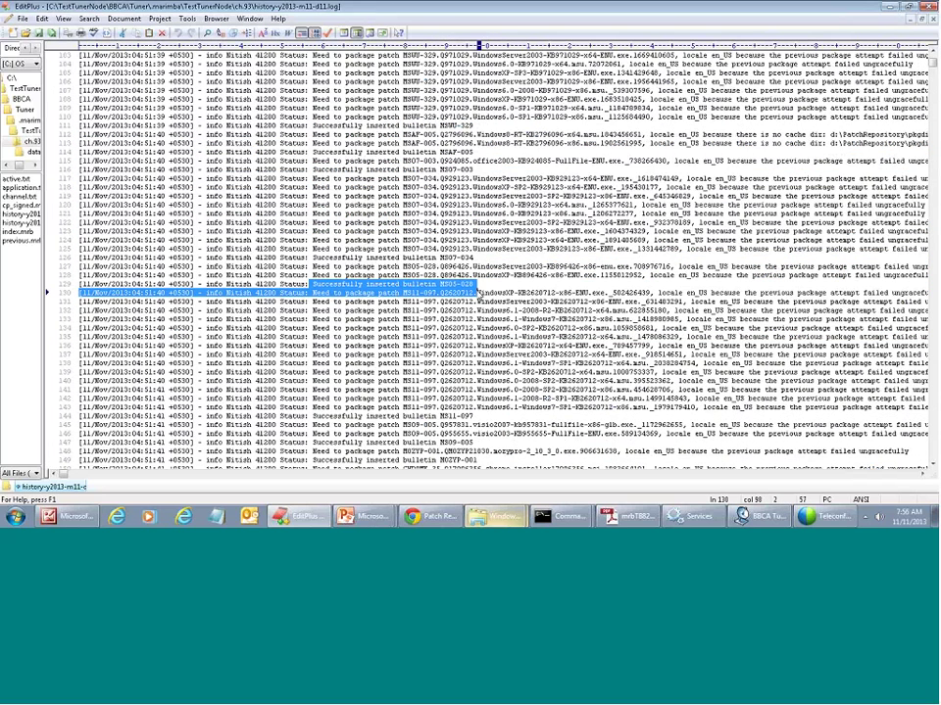
{"action": "scroll", "coordinate": [477, 292], "scroll_direction": "down", "scroll_amount": 20}
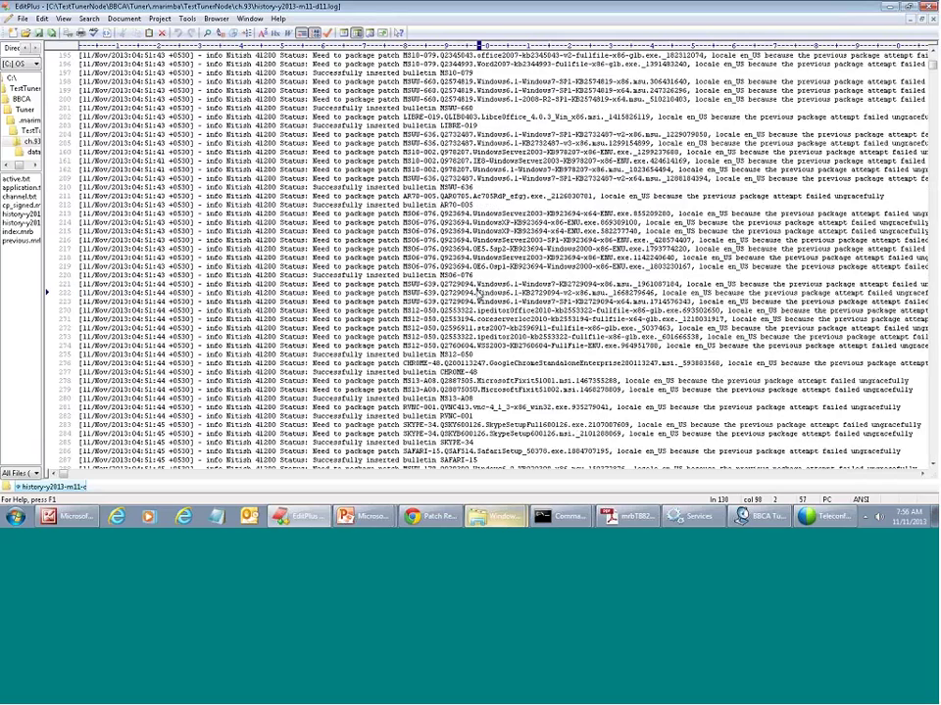
{"action": "scroll", "coordinate": [477, 292], "scroll_direction": "down", "scroll_amount": 20}
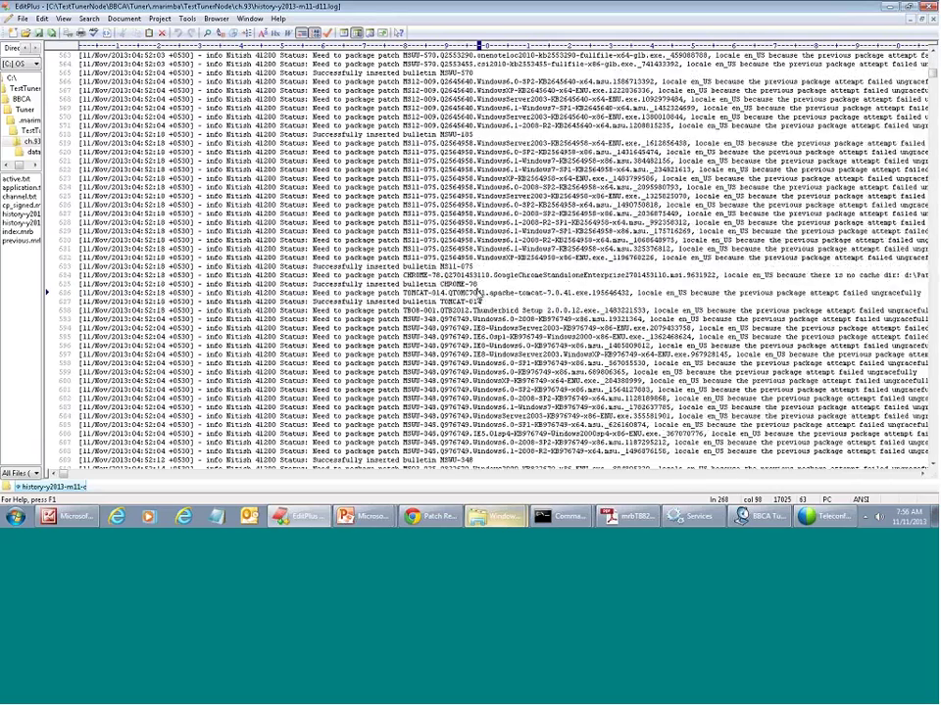
{"action": "scroll", "coordinate": [477, 292], "scroll_direction": "down", "scroll_amount": 20}
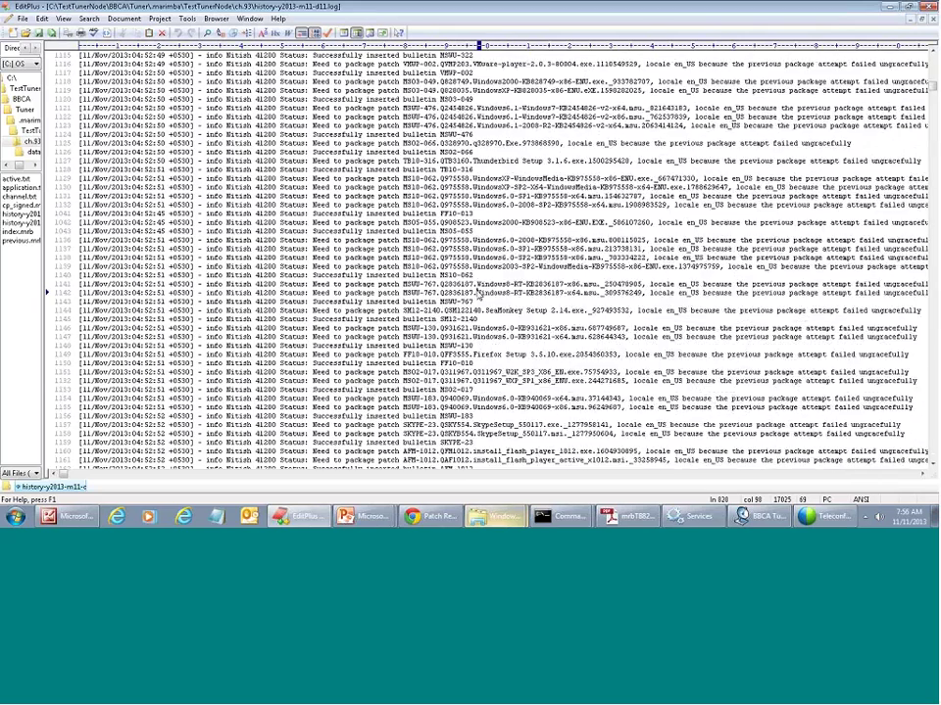
{"action": "scroll", "coordinate": [477, 292], "scroll_direction": "down", "scroll_amount": 20}
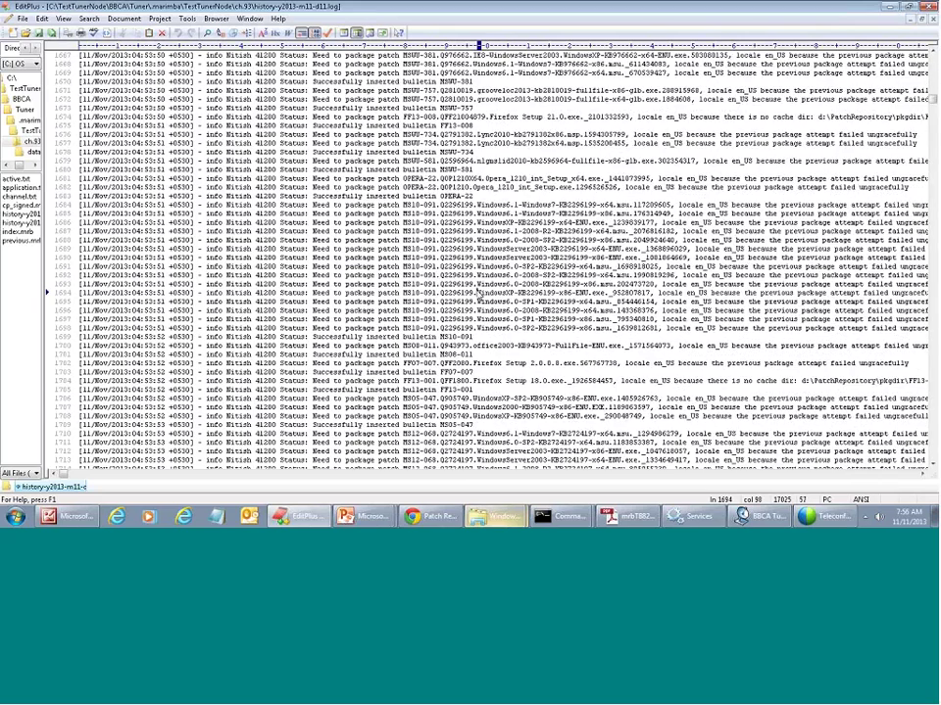
{"action": "scroll", "coordinate": [478, 292], "scroll_direction": "down", "scroll_amount": 20}
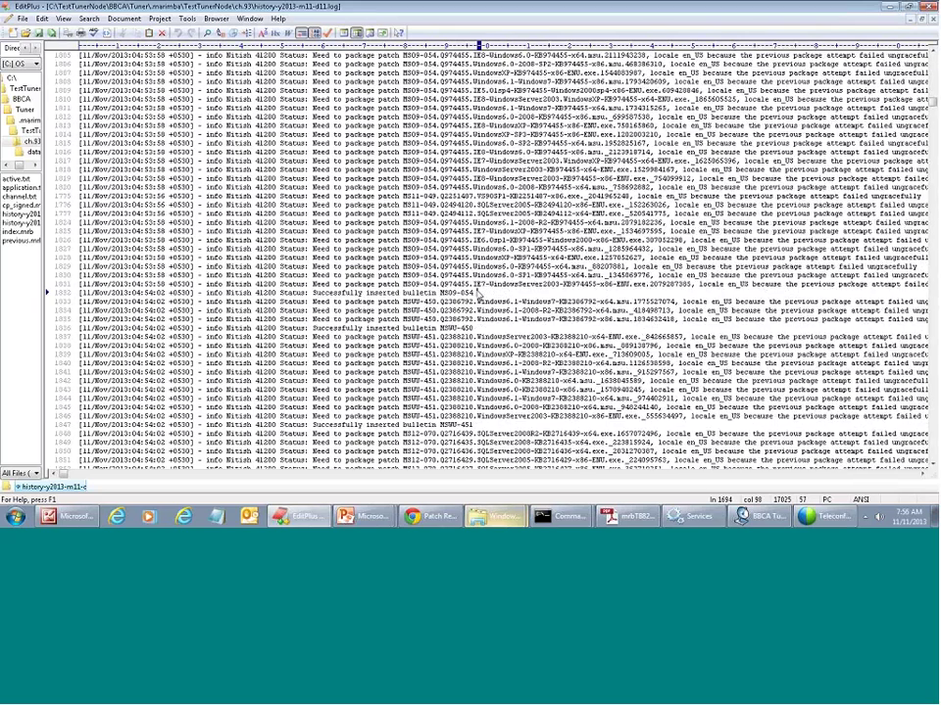
{"action": "scroll", "coordinate": [477, 292], "scroll_direction": "down", "scroll_amount": 20}
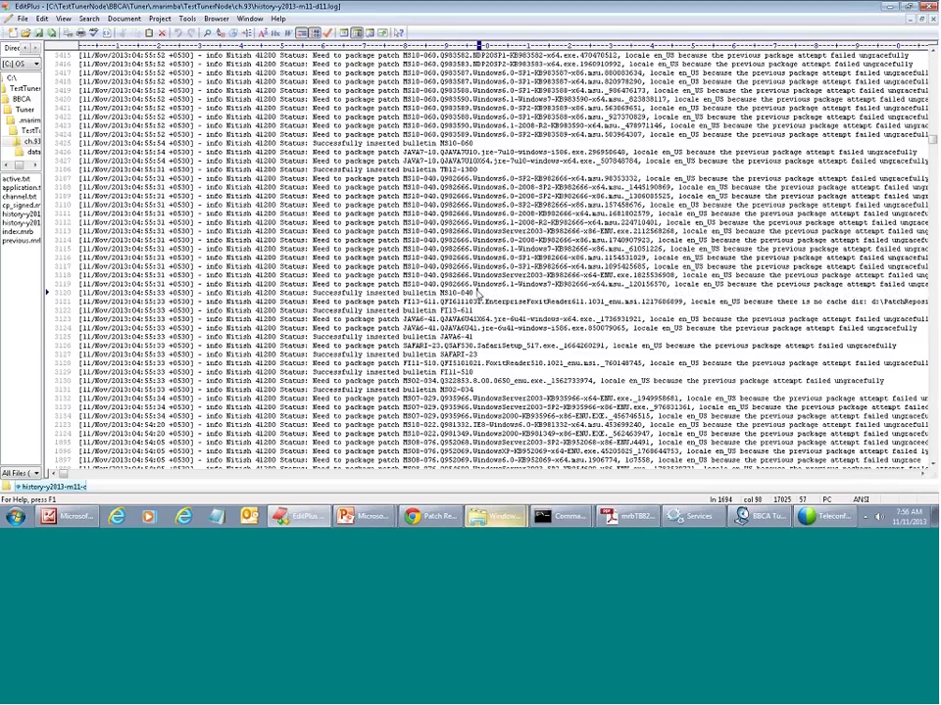
{"action": "scroll", "coordinate": [478, 292], "scroll_direction": "down", "scroll_amount": 20}
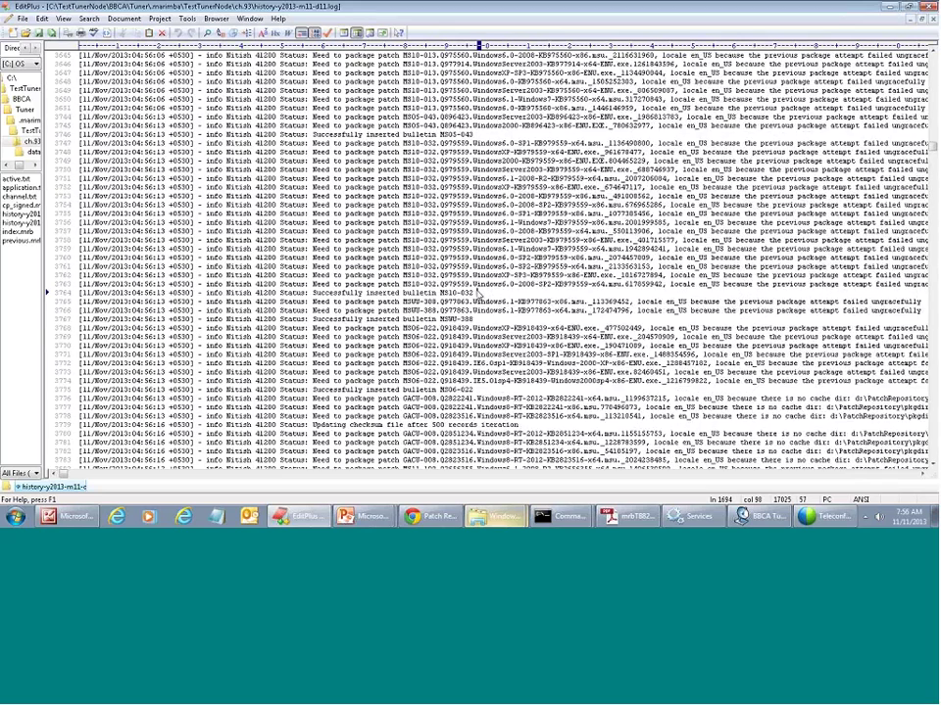
{"action": "scroll", "coordinate": [477, 292], "scroll_direction": "down", "scroll_amount": 20}
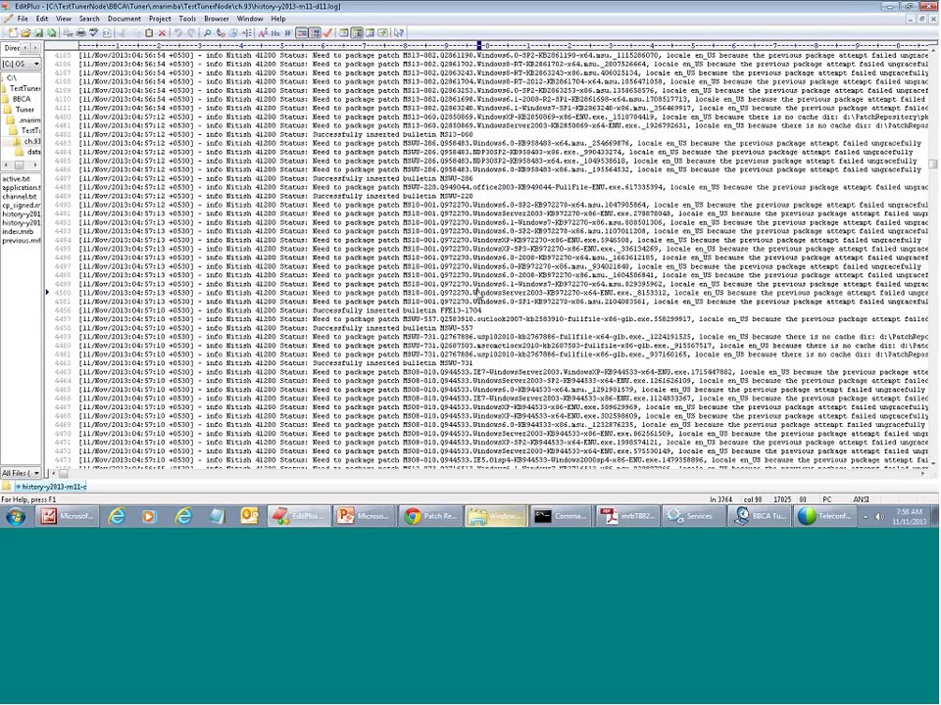
{"action": "scroll", "coordinate": [477, 292], "scroll_direction": "down", "scroll_amount": 20}
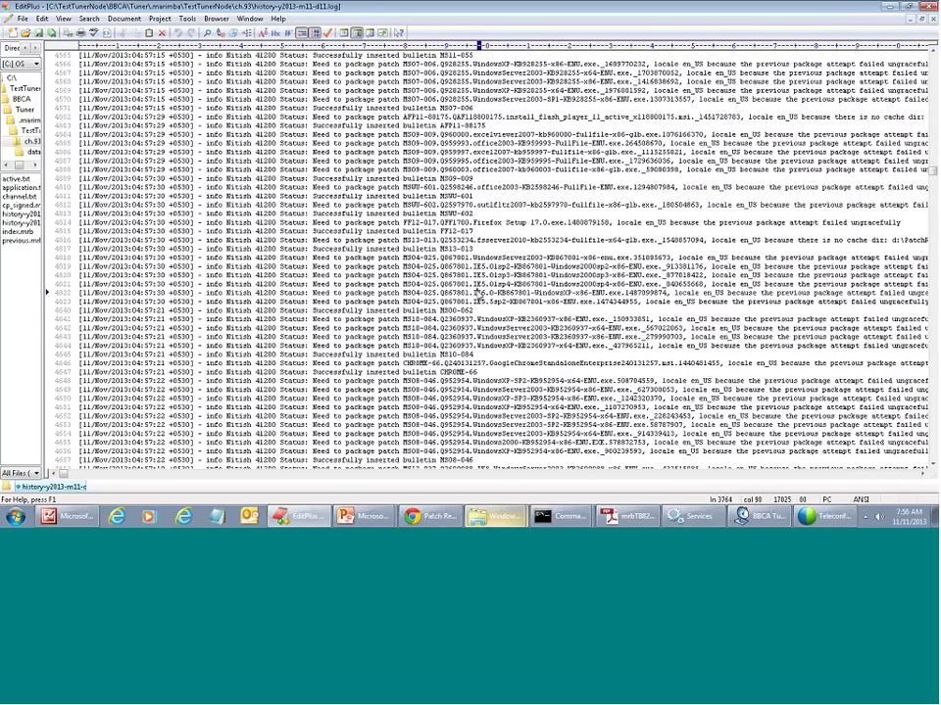
{"action": "scroll", "coordinate": [479, 292], "scroll_direction": "down", "scroll_amount": 20}
Step: Search the history log for "completed" and place the cursor among the final Stage entries
{"action": "key", "text": "ctrl+f"}
{"action": "type", "text": "co"}
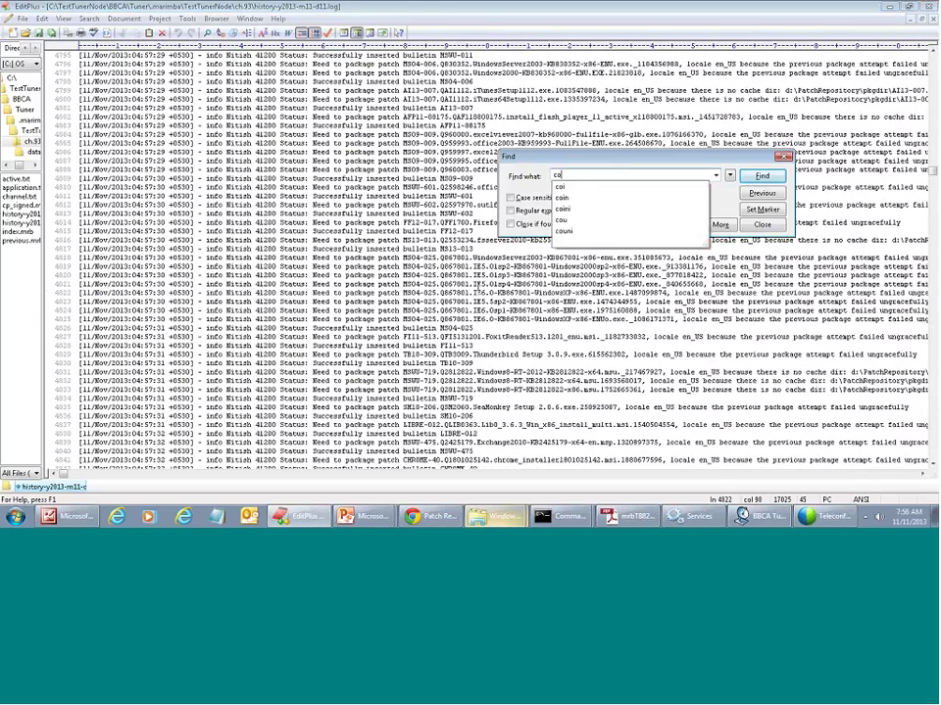
{"action": "type", "text": "mpleted"}
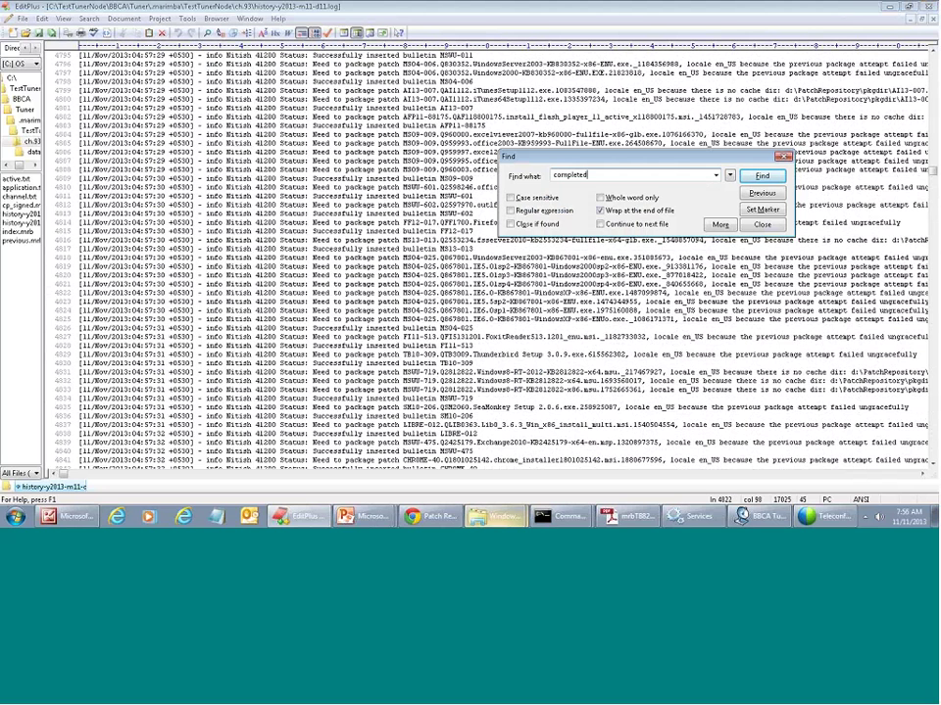
{"action": "left_click", "coordinate": [760, 176]}
{"action": "left_click", "coordinate": [446, 443]}
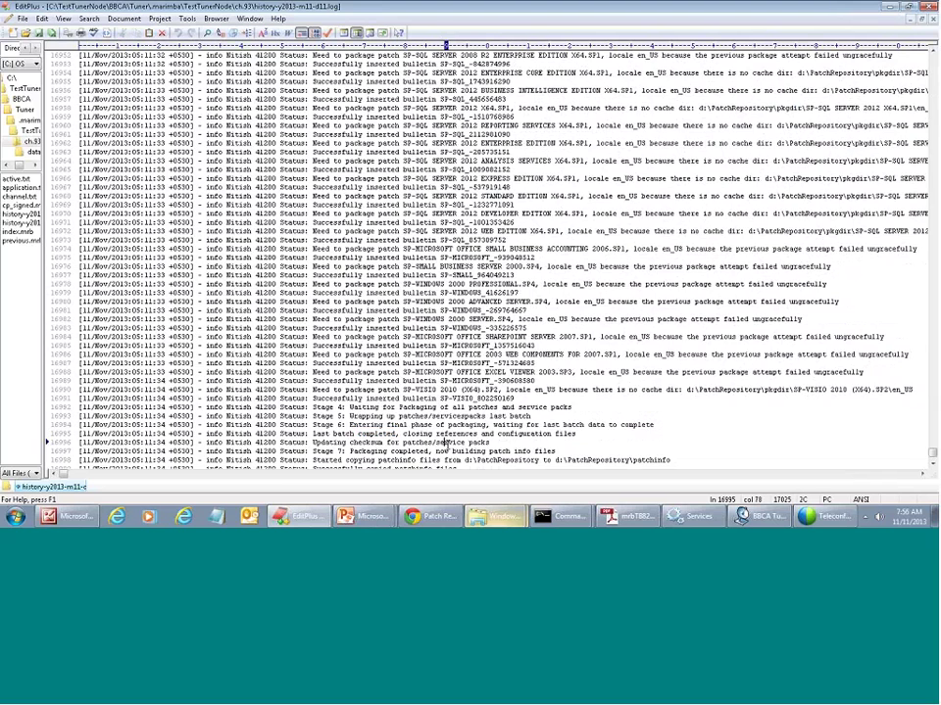
Step: Examine the Stage 4 to Stage 7 entries through the log's end and highlight the "Update Done: Windows Patch Repository" line
{"action": "scroll", "coordinate": [446, 445], "scroll_direction": "down", "scroll_amount": 15}
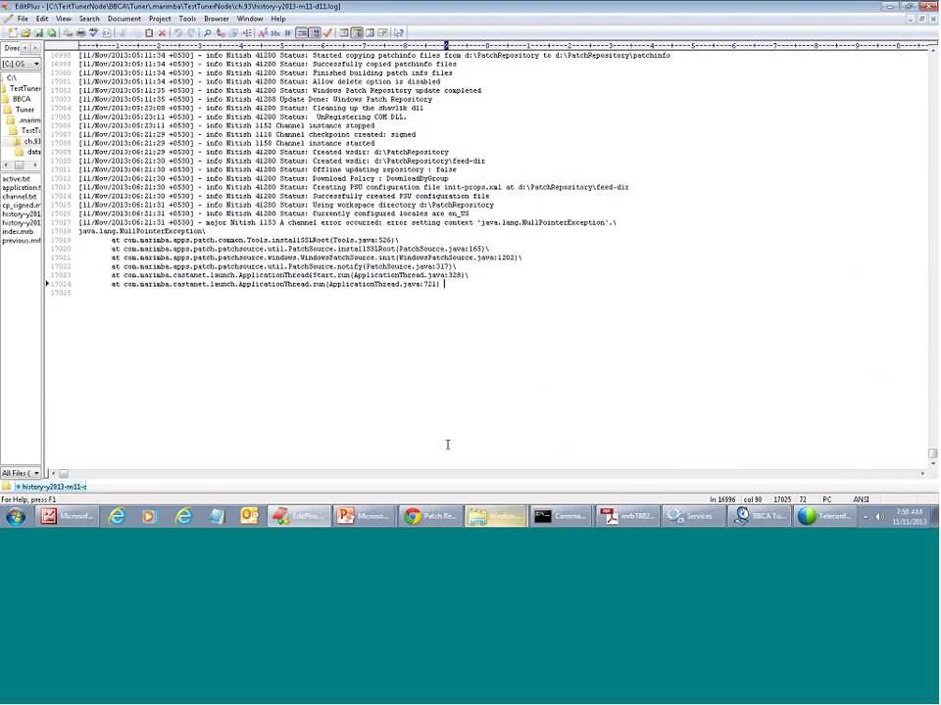
{"action": "scroll", "coordinate": [447, 445], "scroll_direction": "up", "scroll_amount": 10}
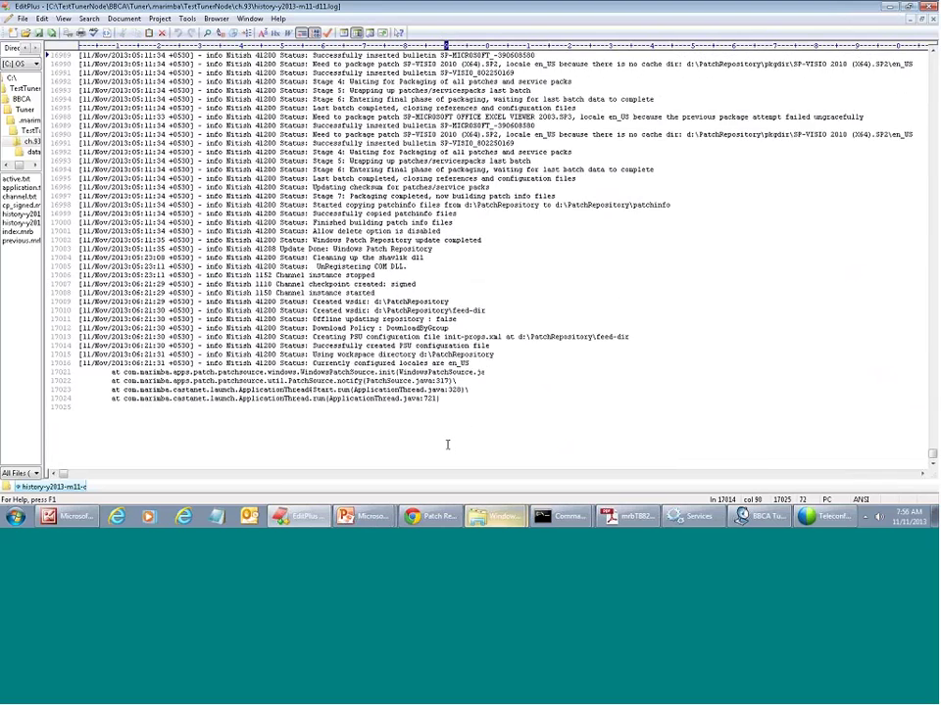
{"action": "scroll", "coordinate": [447, 445], "scroll_direction": "up", "scroll_amount": 2}
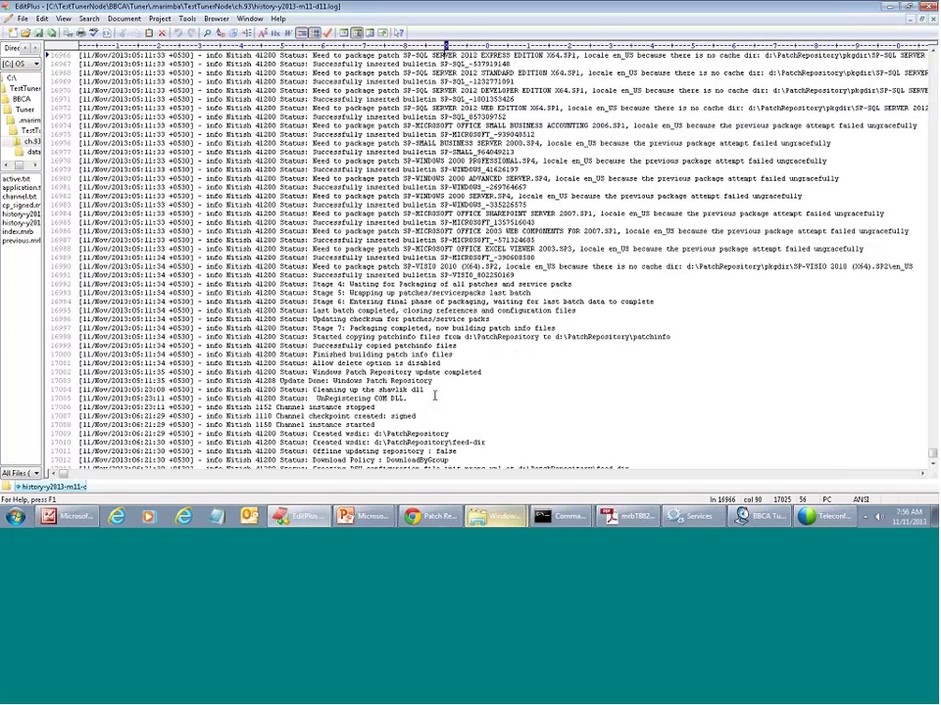
{"action": "left_click", "coordinate": [44, 380]}
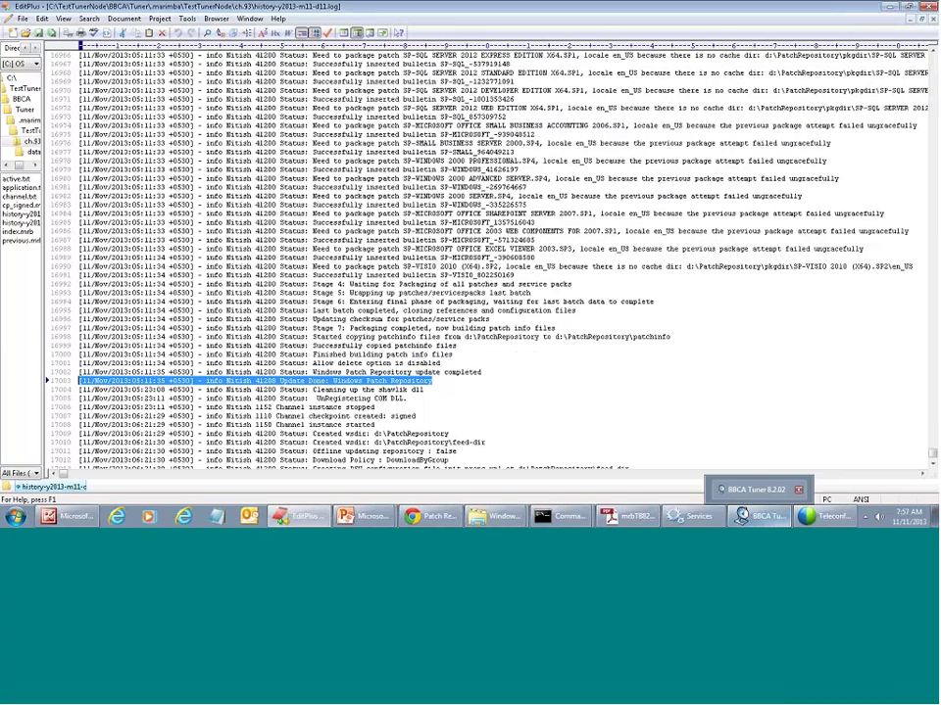
{"action": "left_click", "coordinate": [828, 520]}
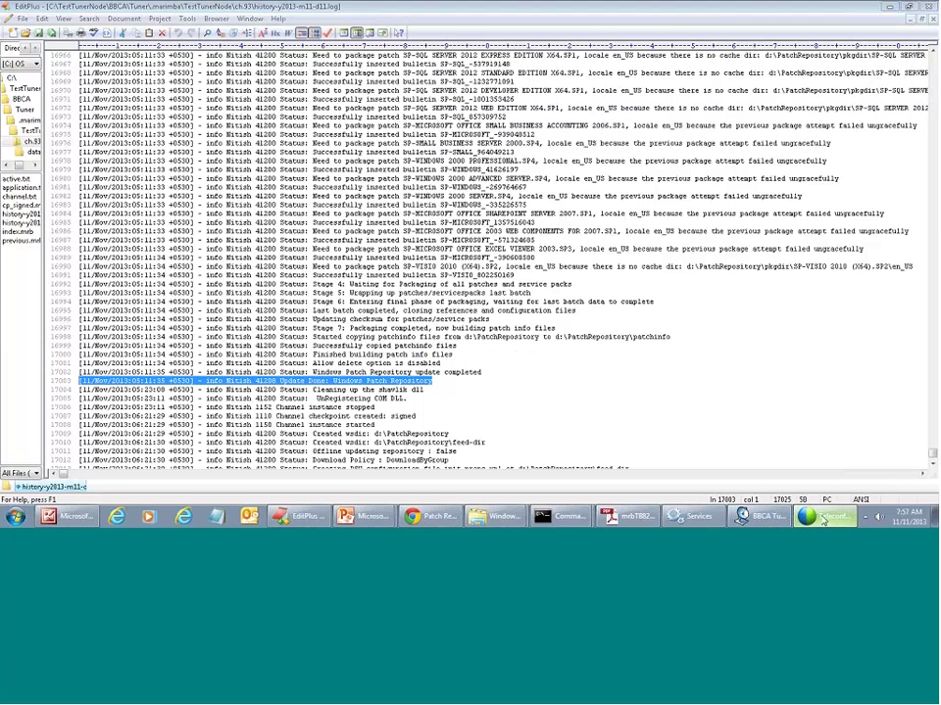
Step: Switch to Patch Manager in Chrome, close the Manage Patch Repository dialog and display the patch group below Nov_Critical_Patches
{"action": "left_click", "coordinate": [437, 519]}
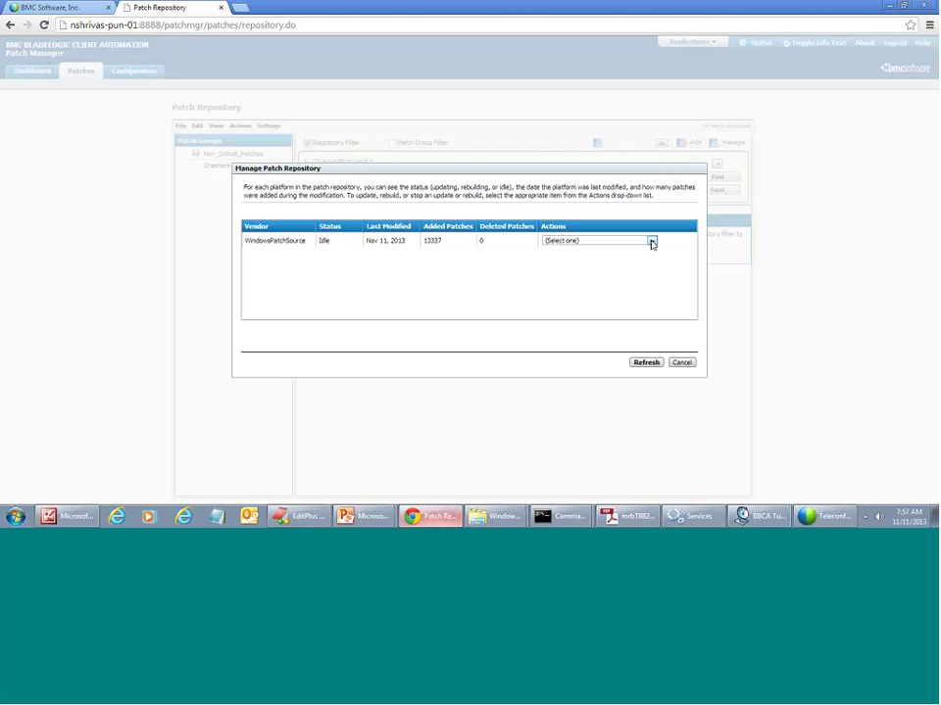
{"action": "left_click", "coordinate": [683, 363]}
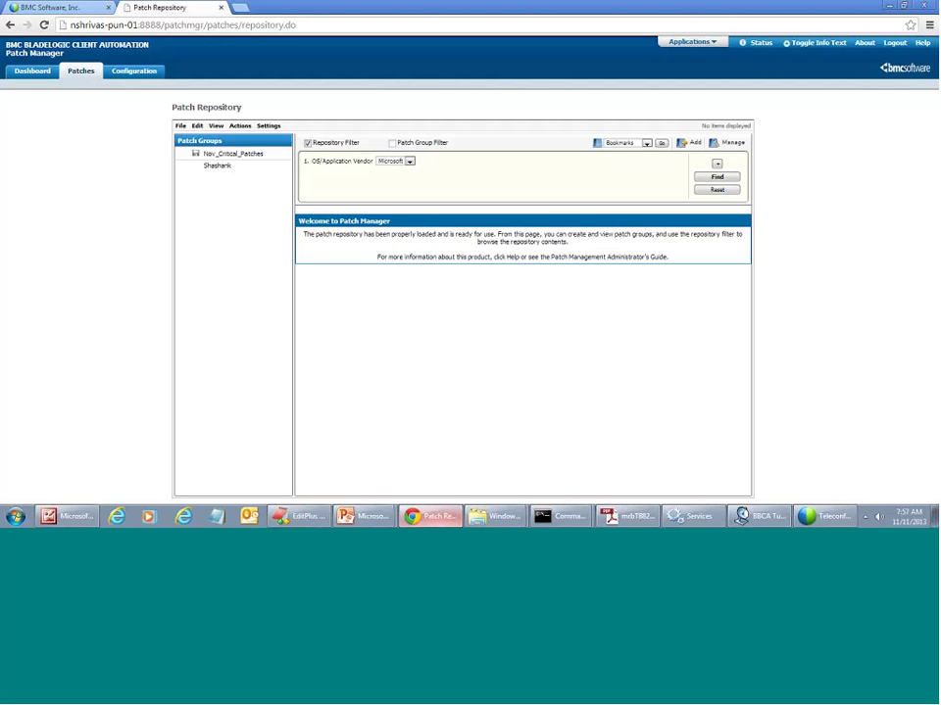
{"action": "left_click", "coordinate": [227, 169]}
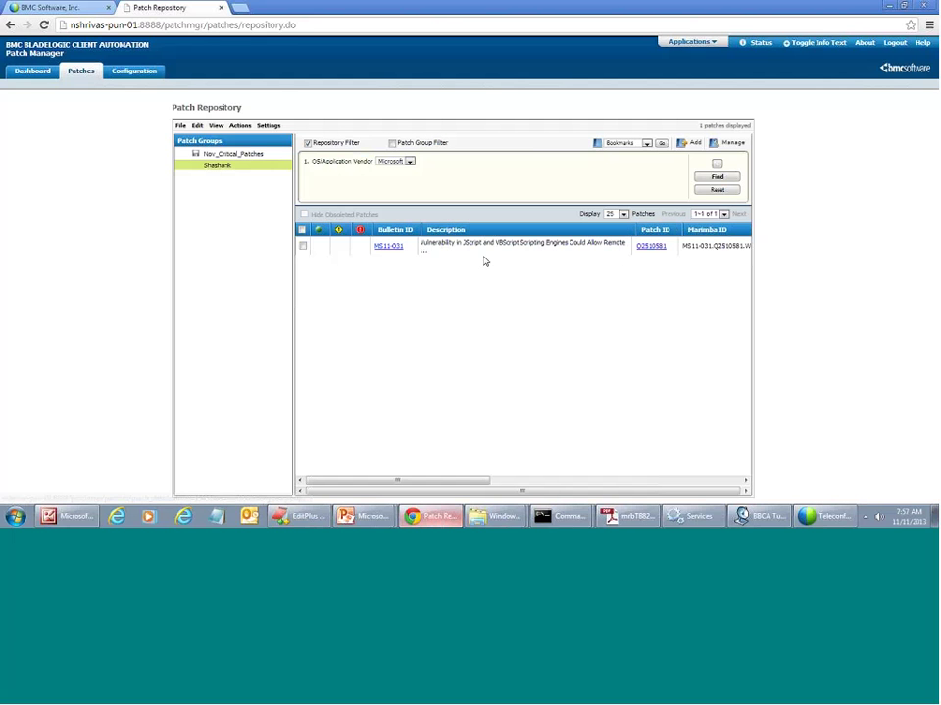
Step: Update/package the selected patch group, confirm it, and open the repository's updating status
{"action": "right_click", "coordinate": [227, 170]}
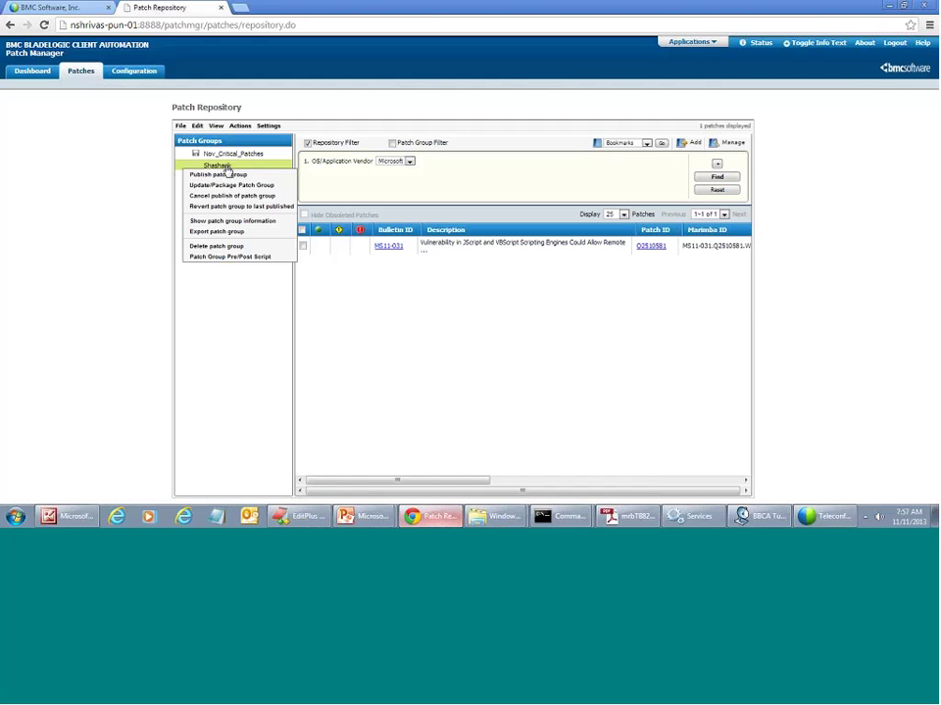
{"action": "left_click", "coordinate": [280, 188]}
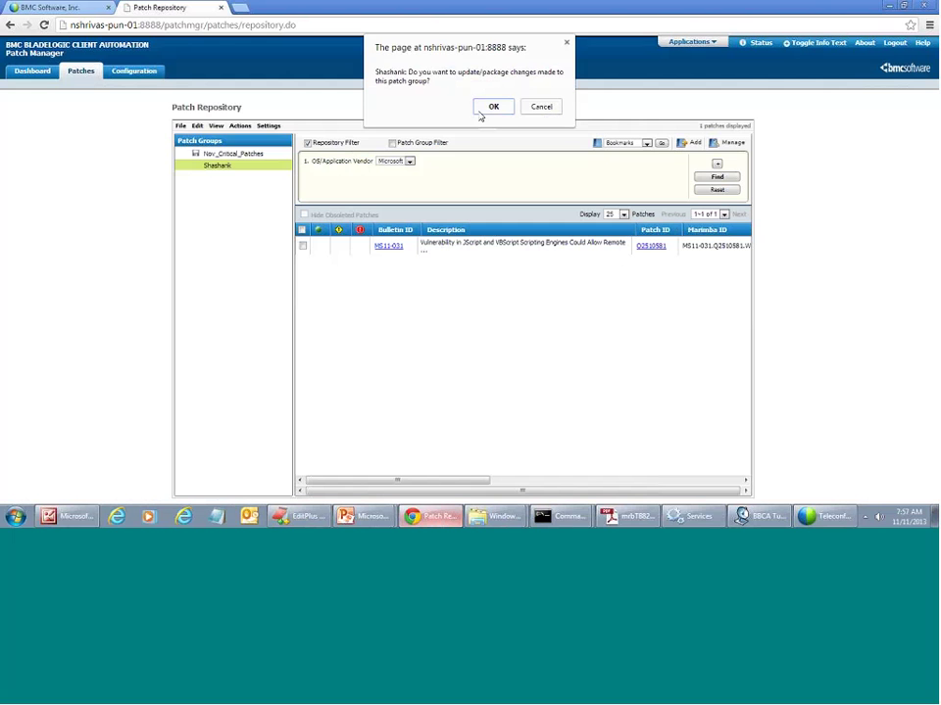
{"action": "left_click", "coordinate": [493, 107]}
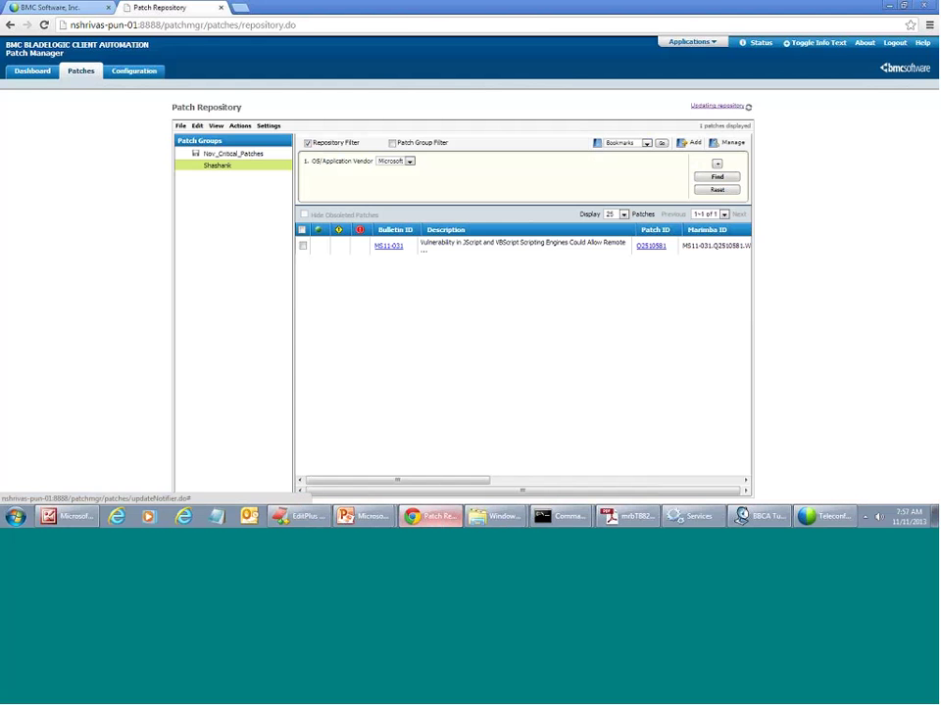
{"action": "left_click", "coordinate": [703, 108]}
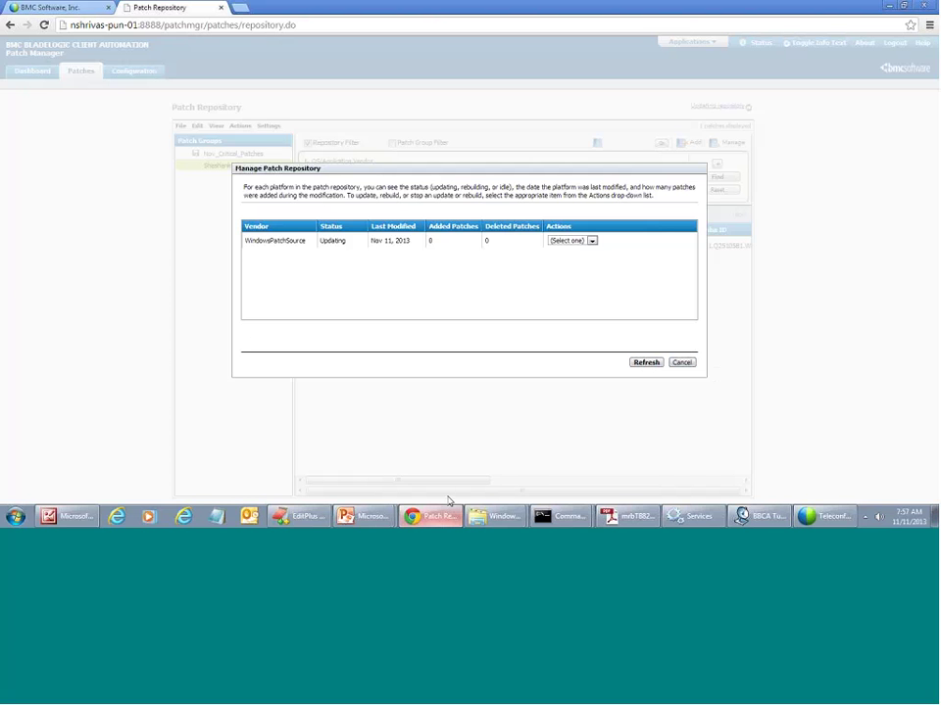
Step: Switch to EditPlus, reload the externally modified history log and go to its end
{"action": "left_click", "coordinate": [304, 517]}
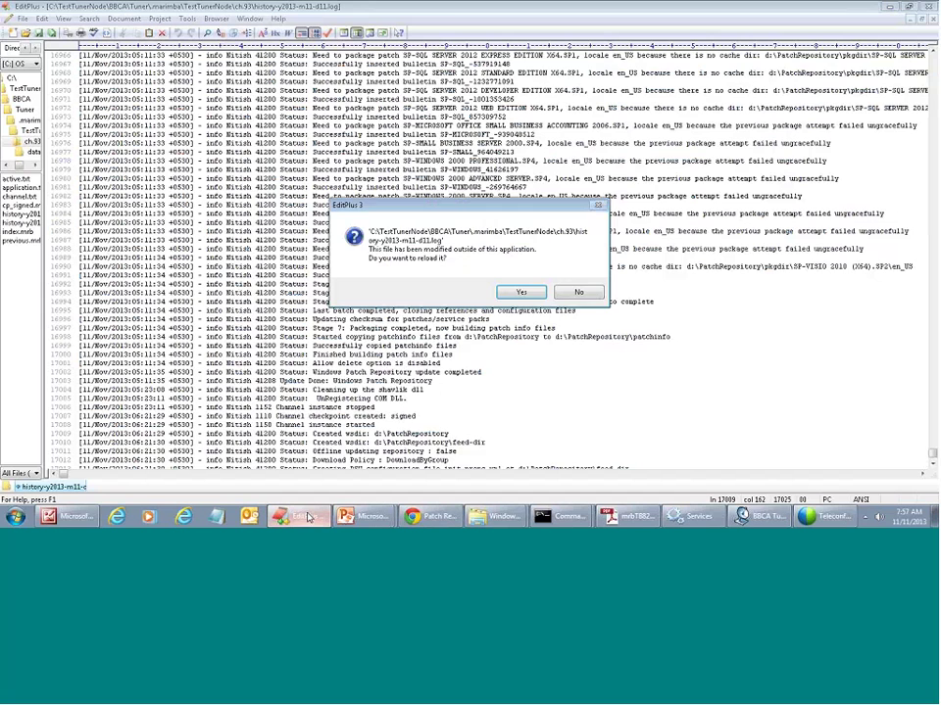
{"action": "left_click", "coordinate": [520, 292]}
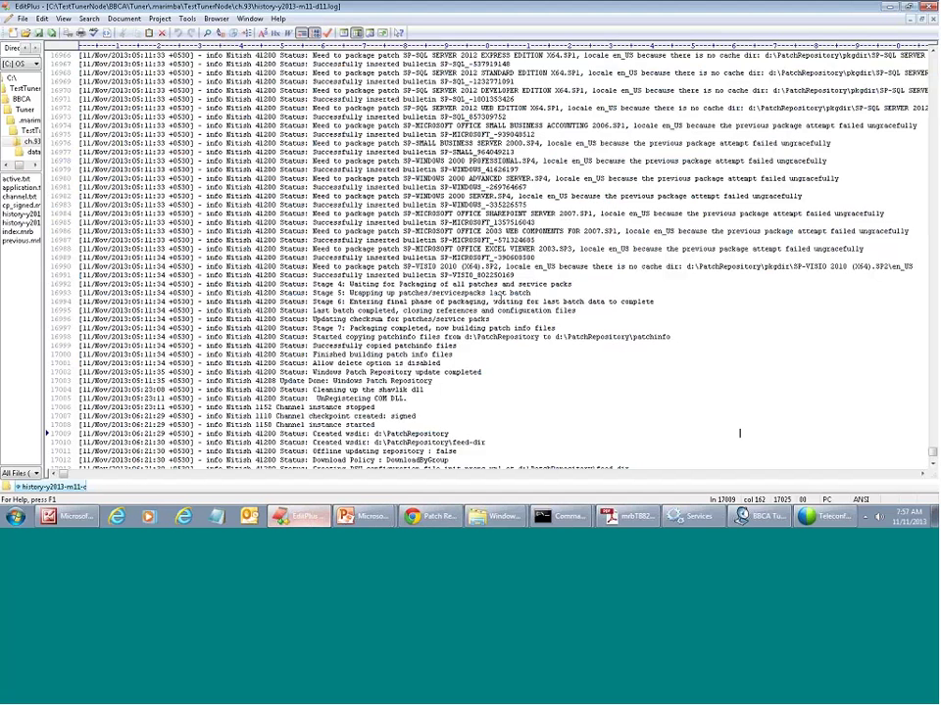
{"action": "key", "text": "ctrl+End"}
{"action": "scroll", "coordinate": [500, 296], "scroll_direction": "down", "scroll_amount": 5}
Step: Reload the log repeatedly from disk to follow the package cache preloading entries
{"action": "key", "text": "alt+d"}
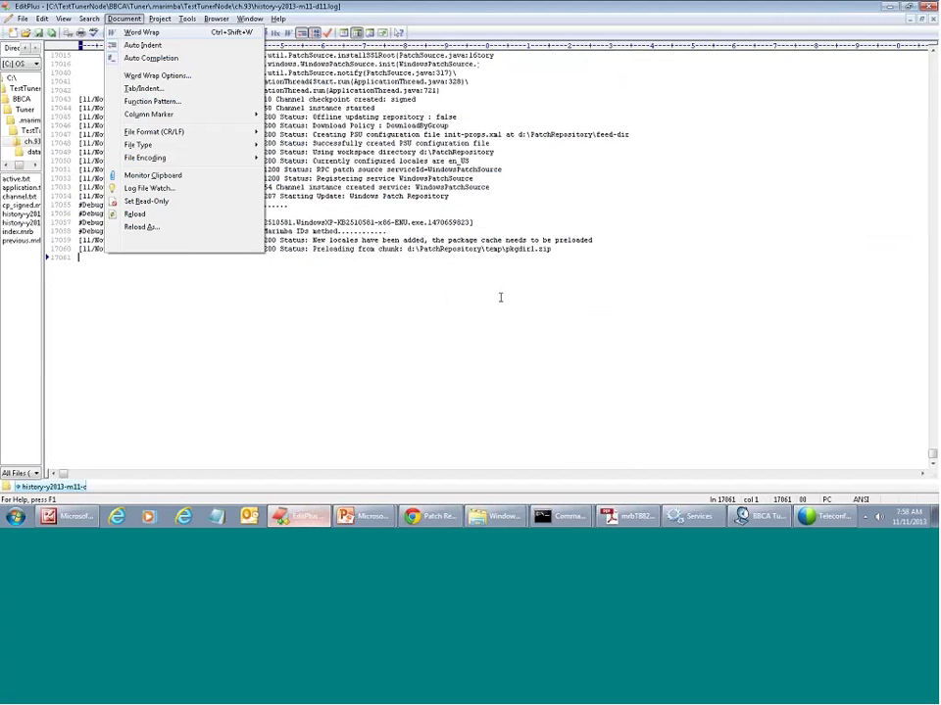
{"action": "key", "text": "Return"}
{"action": "key", "text": "alt+d"}
{"action": "key", "text": "Return"}
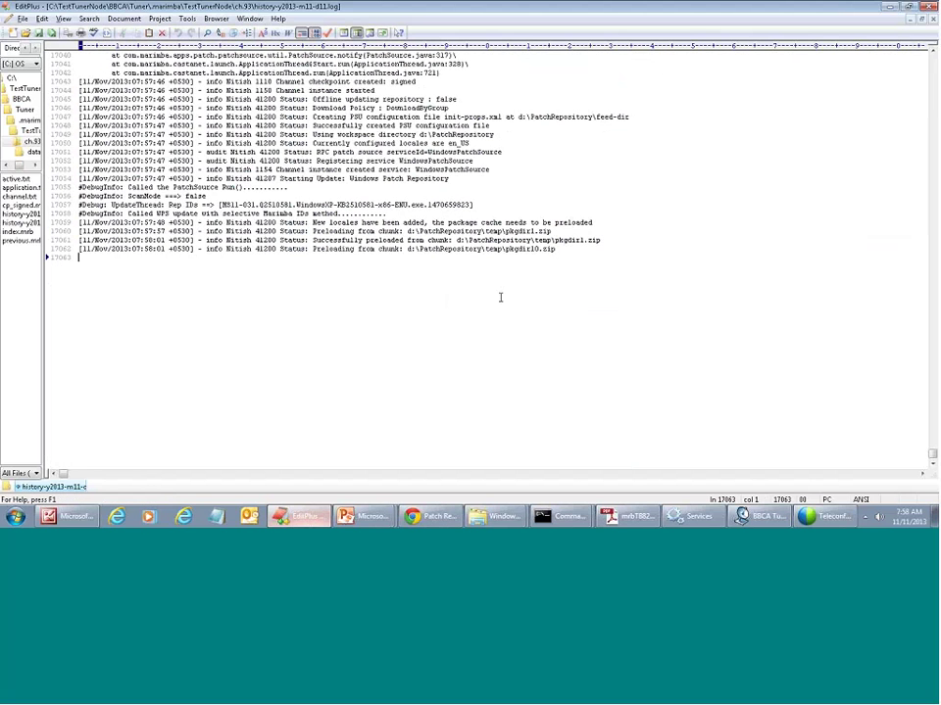
{"action": "key", "text": "alt+d"}
{"action": "key", "text": "Escape"}
{"action": "key", "text": "alt+d"}
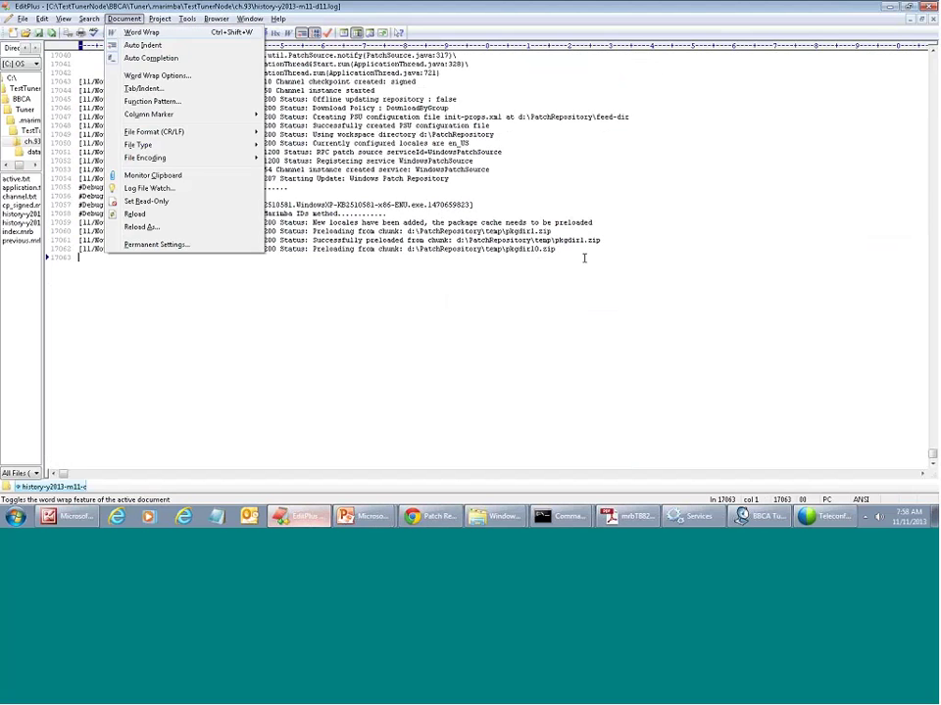
{"action": "key", "text": "r"}
{"action": "key", "text": "alt+d"}
{"action": "key", "text": "r"}
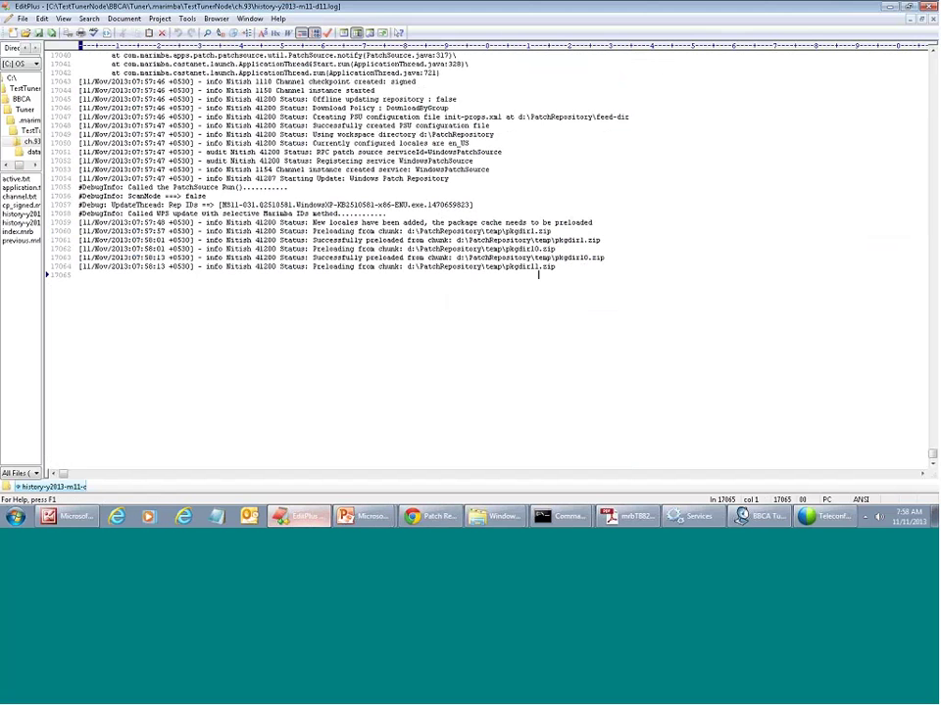
{"action": "key", "text": "alt+d"}
{"action": "key", "text": "r"}
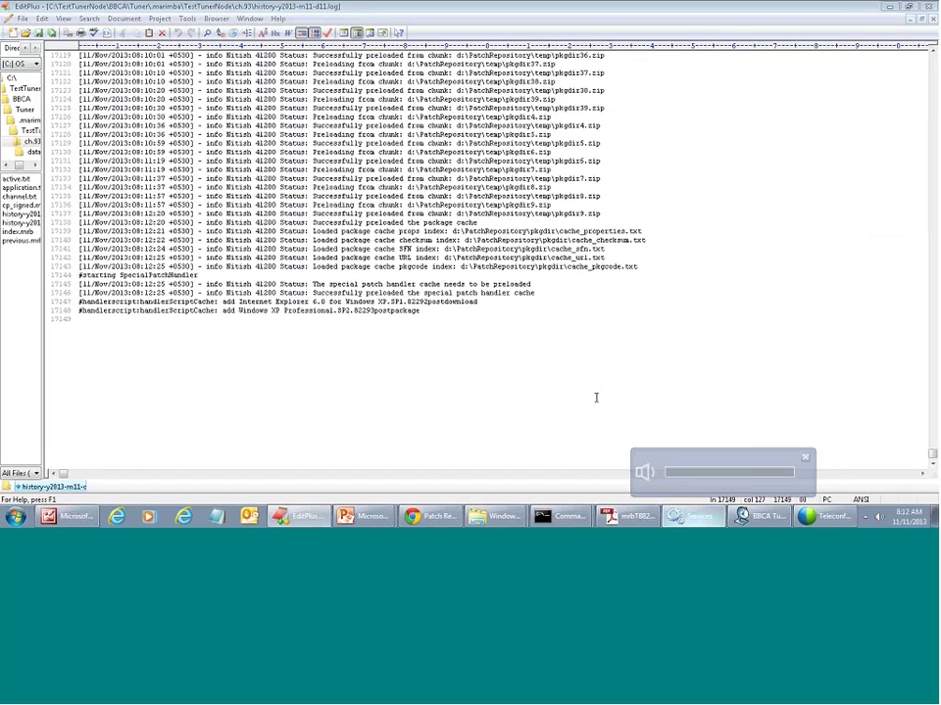
Step: Reload the log for the repository update entries and highlight the line about downloading the hf7b file from Shavlik
{"action": "key", "text": "alt+d"}
{"action": "key", "text": "r"}
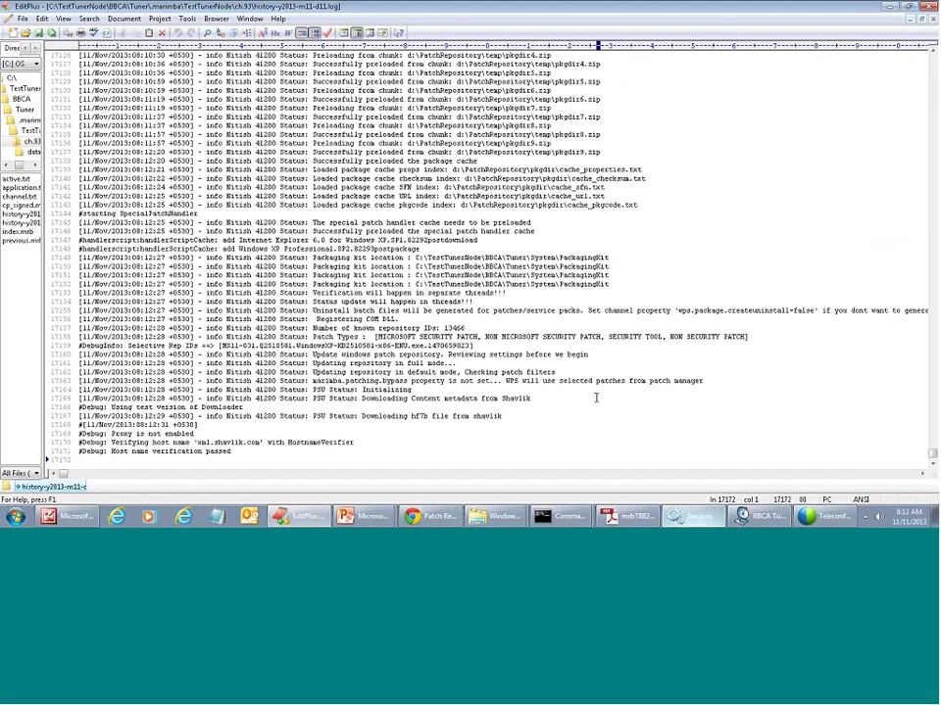
{"action": "key", "text": "alt+d"}
{"action": "key", "text": "r"}
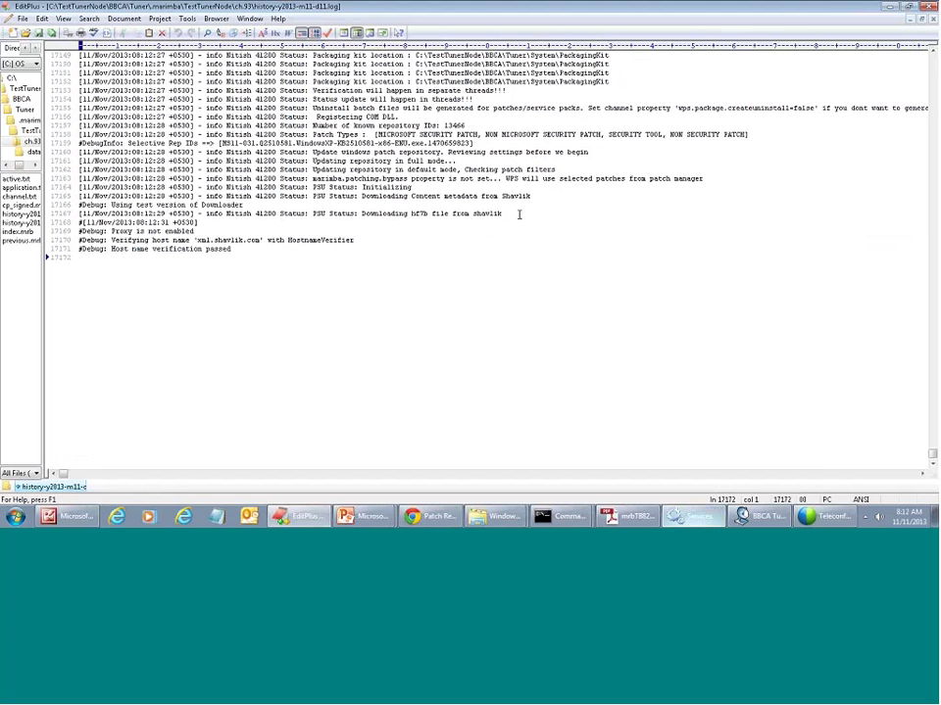
{"action": "left_click_drag", "start_coordinate": [520, 213], "coordinate": [246, 204]}
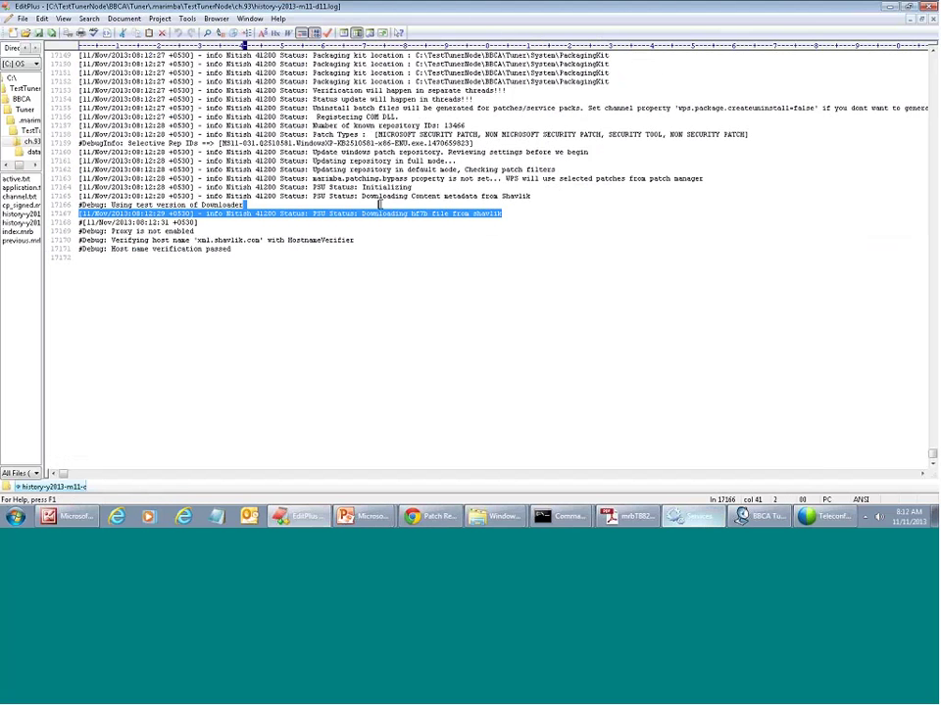
{"action": "left_click", "coordinate": [331, 279]}
Step: Keep reloading the log to follow the remaining Shavlik file downloads through to the conversion into human readable formats
{"action": "key", "text": "alt+d"}
{"action": "key", "text": "r"}
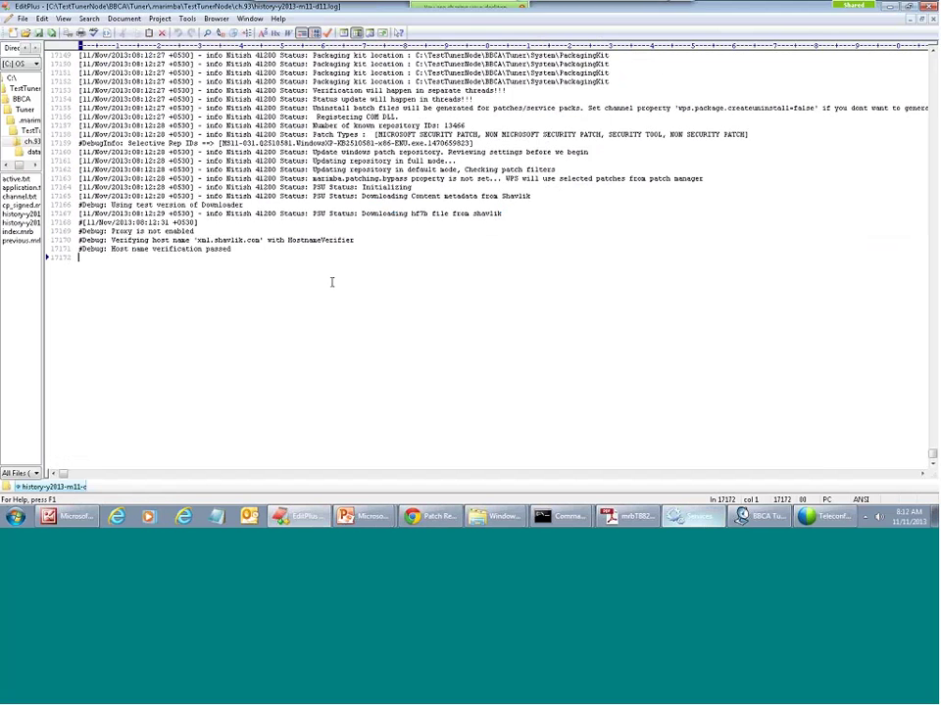
{"action": "key", "text": "alt+d"}
{"action": "key", "text": "r"}
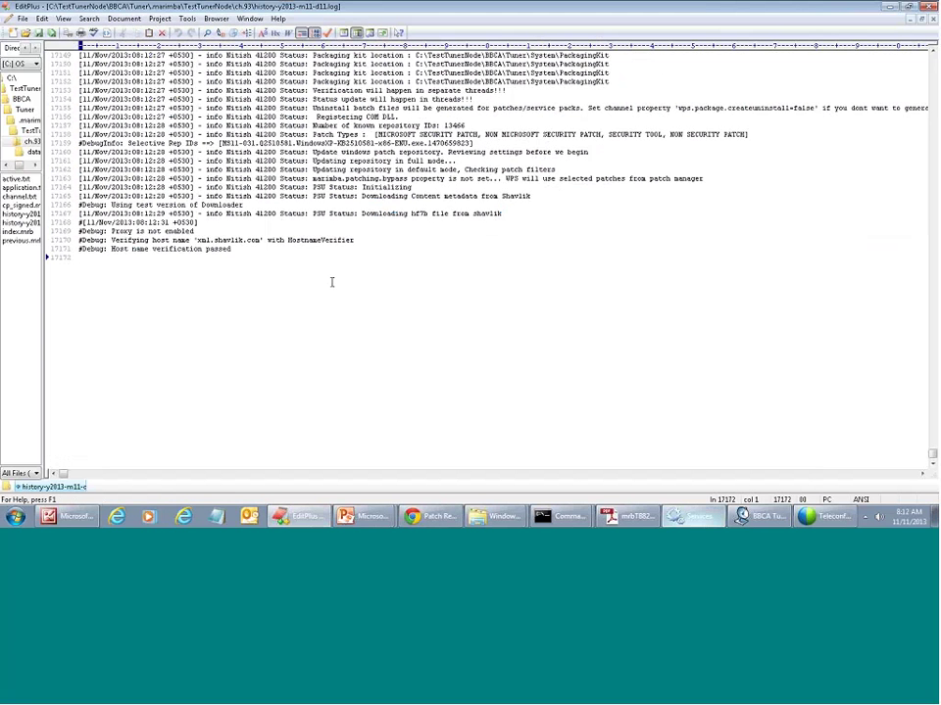
{"action": "key", "text": "alt+d"}
{"action": "key", "text": "r"}
{"action": "key", "text": "alt+d"}
{"action": "key", "text": "r"}
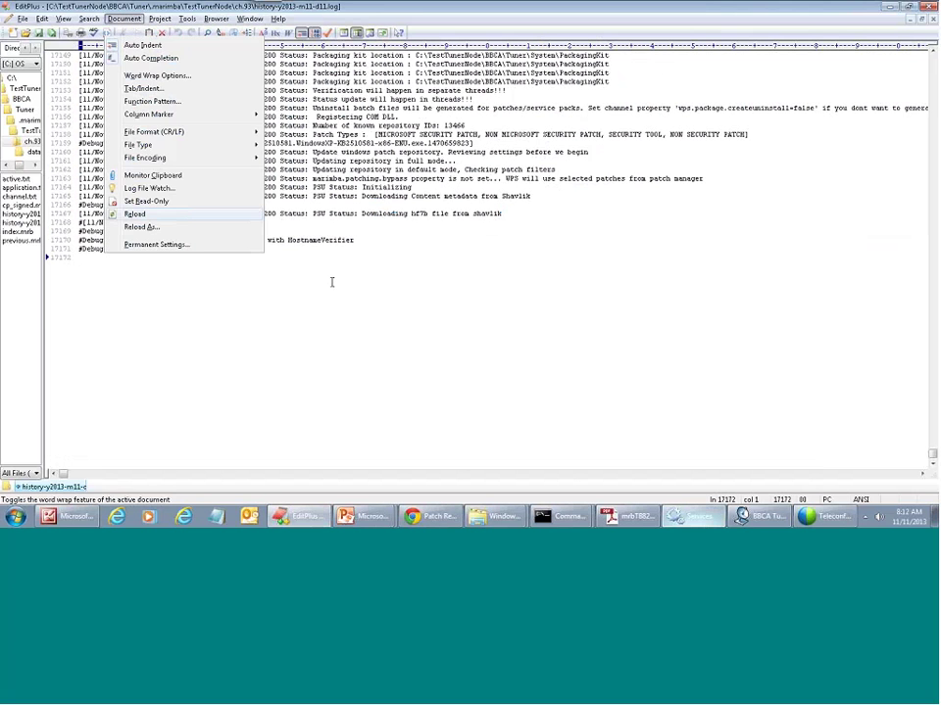
{"action": "key", "text": "alt+d"}
{"action": "key", "text": "r"}
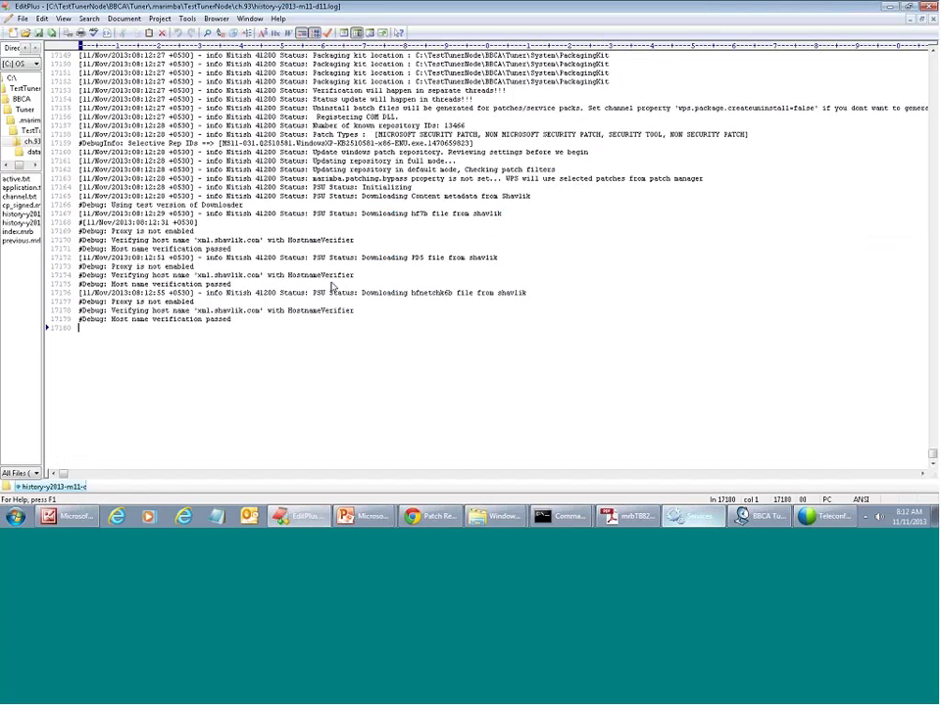
{"action": "key", "text": "alt+d"}
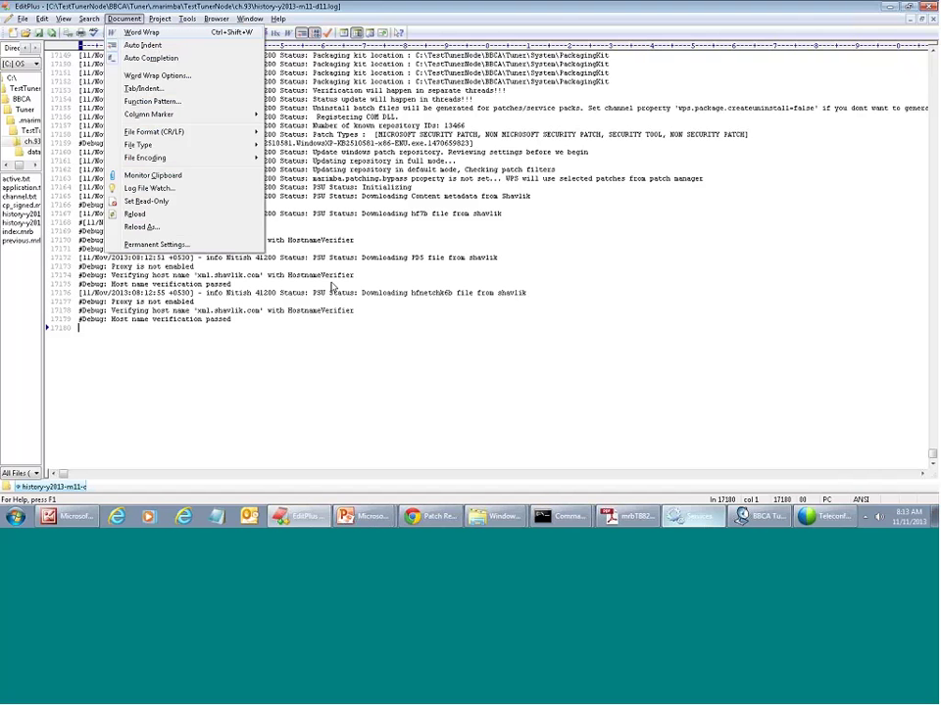
{"action": "key", "text": "r"}
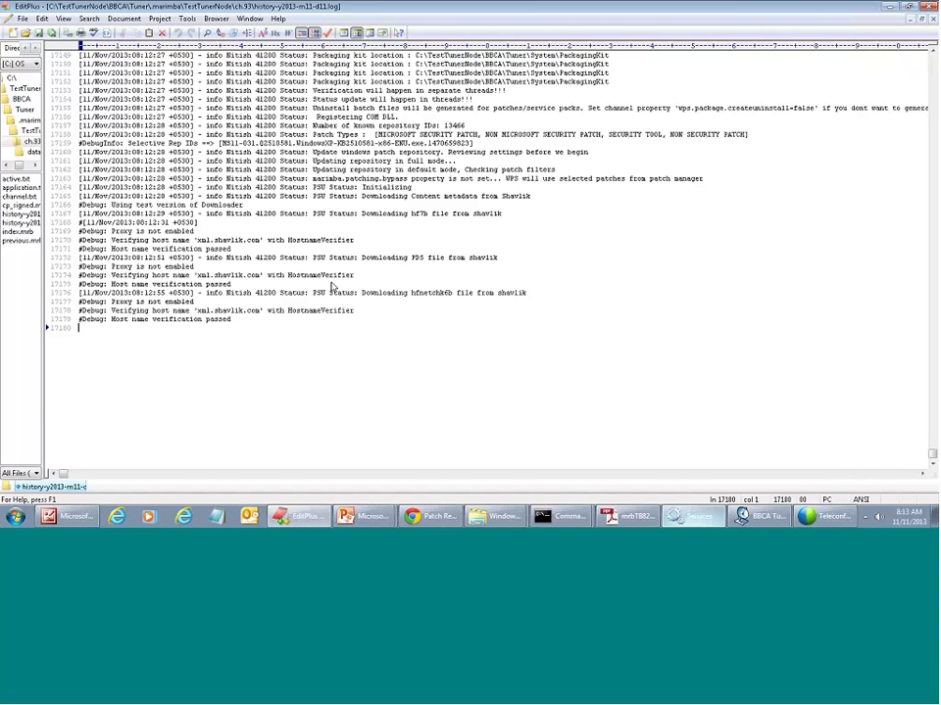
{"action": "key", "text": "alt+d"}
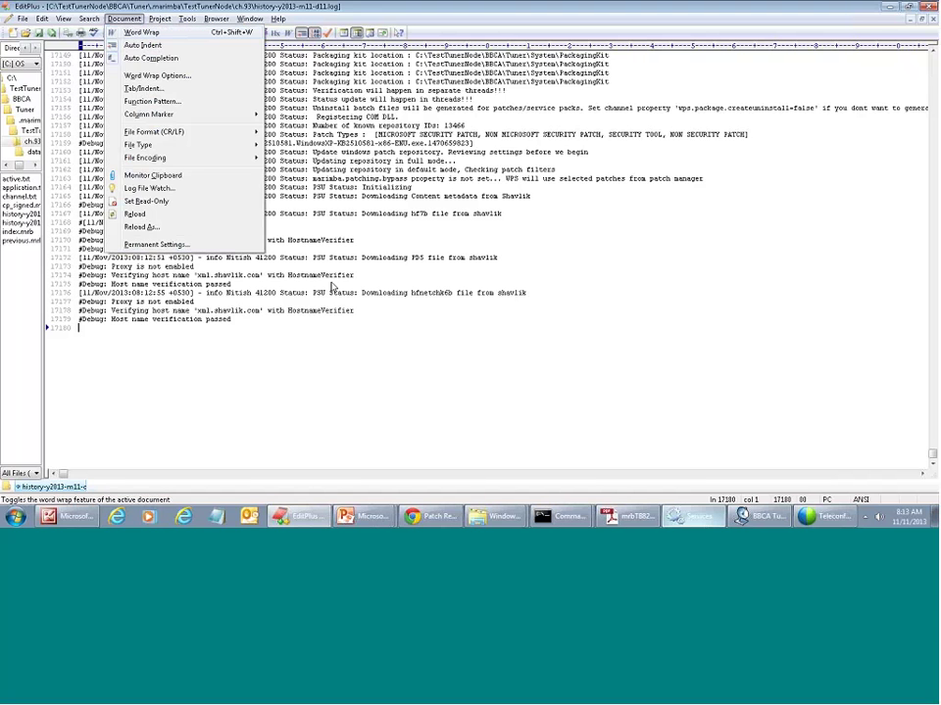
{"action": "key", "text": "r"}
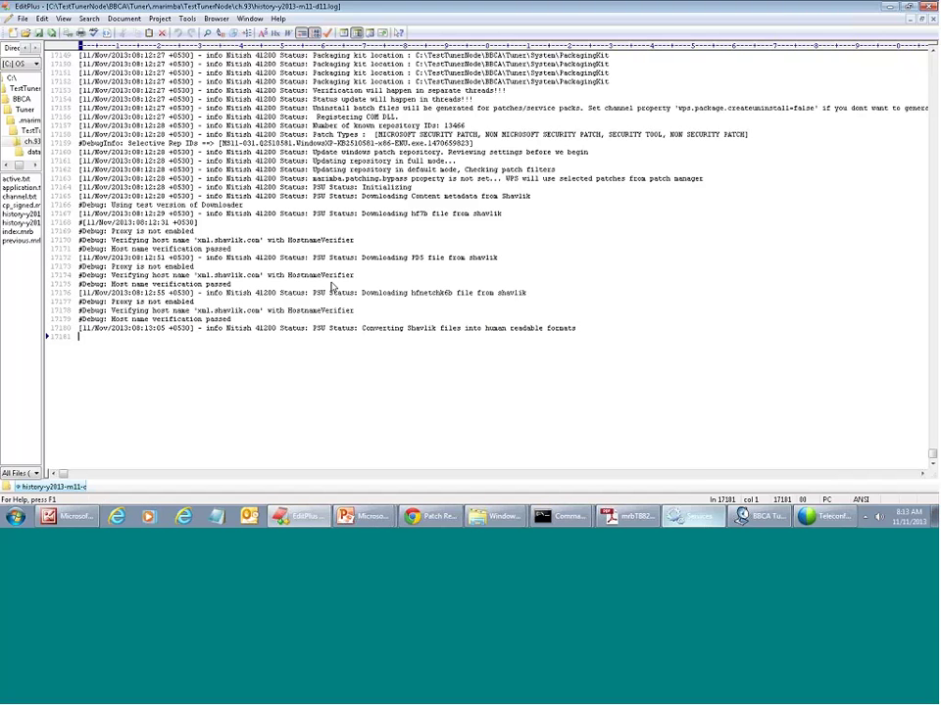
Step: Switch back to Patch Manager in Chrome and check the Added Patches and Deleted Patches figures for WindowsPatchSource
{"action": "key", "text": "alt+Tab"}
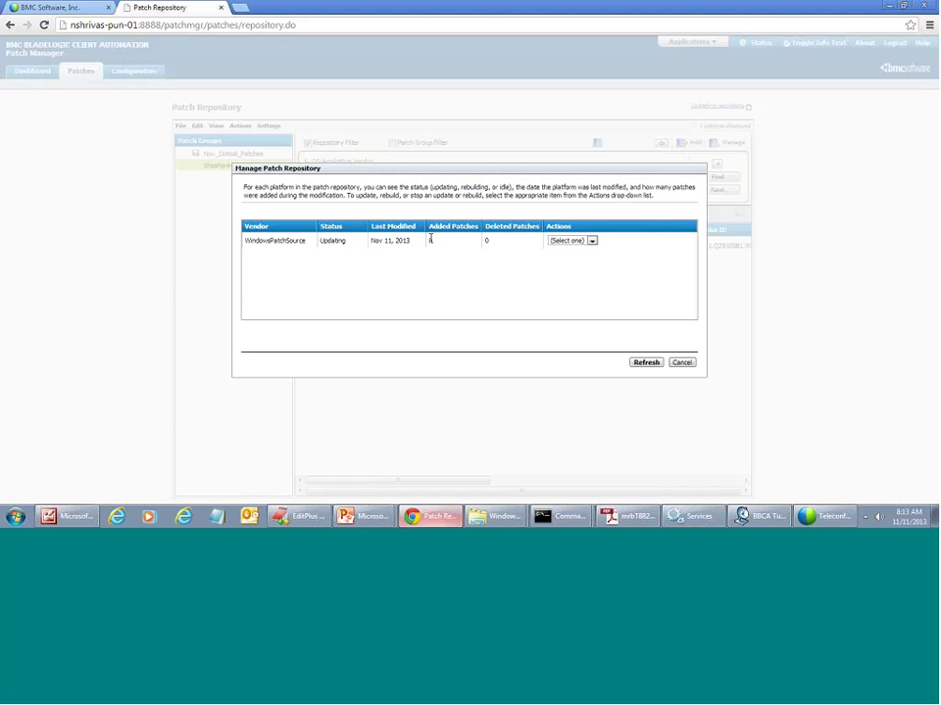
{"action": "left_click_drag", "start_coordinate": [430, 238], "coordinate": [489, 239]}
{"action": "left_click", "coordinate": [487, 240]}
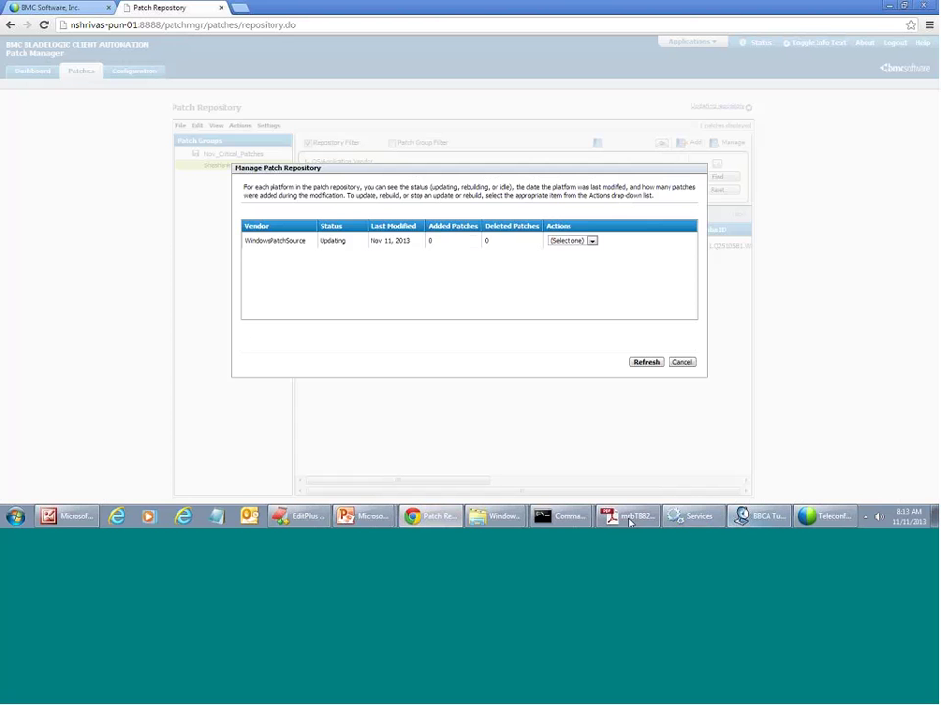
Step: Switch to the history log in EditPlus and reload it repeatedly for the entries following the Shavlik file conversion
{"action": "left_click", "coordinate": [310, 518]}
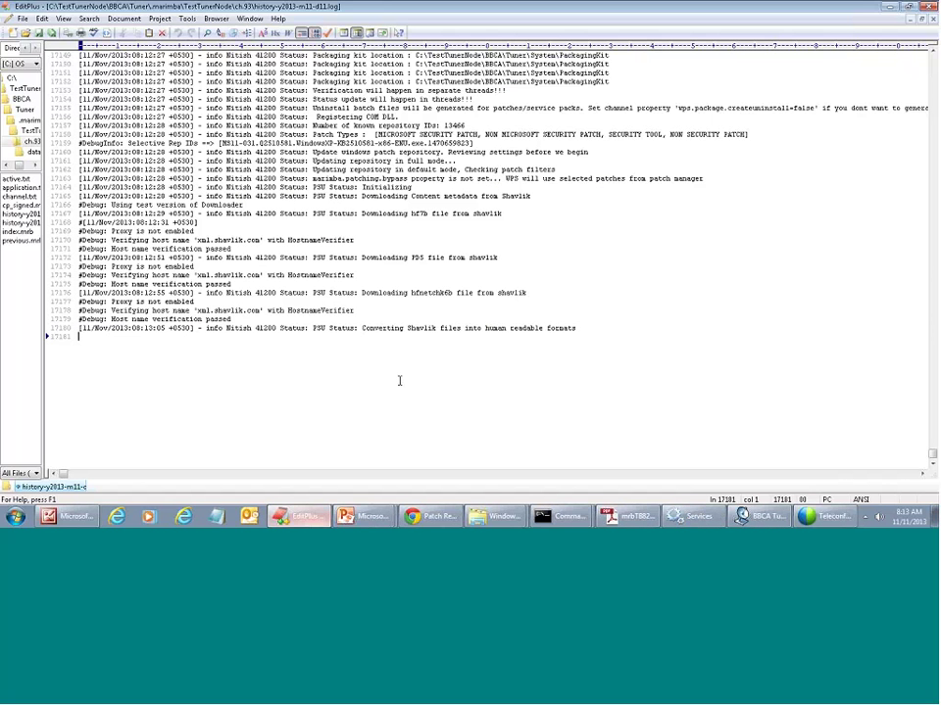
{"action": "key", "text": "alt+d"}
{"action": "key", "text": "r"}
{"action": "key", "text": "alt+d"}
{"action": "key", "text": "r"}
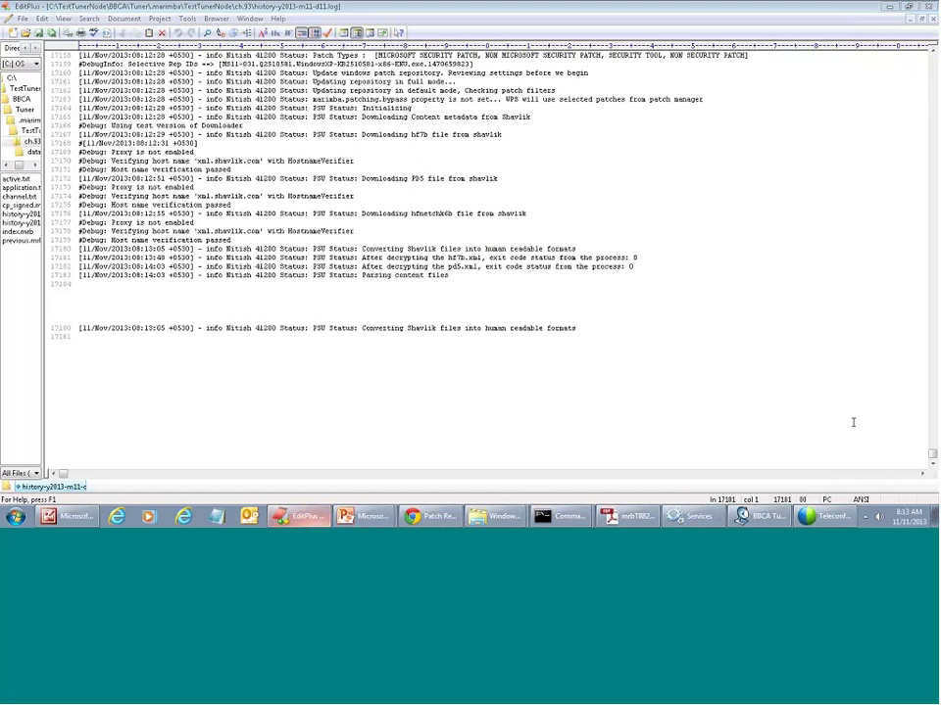
{"action": "left_click", "coordinate": [532, 349]}
{"action": "key", "text": "alt+d"}
{"action": "key", "text": "r"}
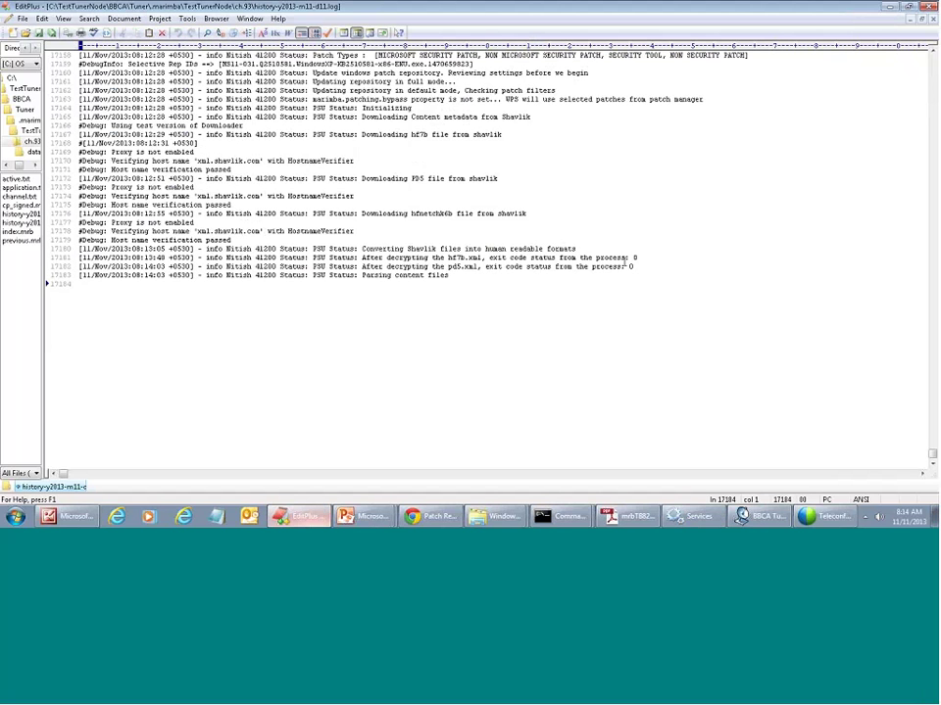
Step: Highlight the log entries about decrypting the hf7b.xml and pd5.xml files and parsing the content files
{"action": "left_click_drag", "start_coordinate": [633, 267], "coordinate": [495, 269]}
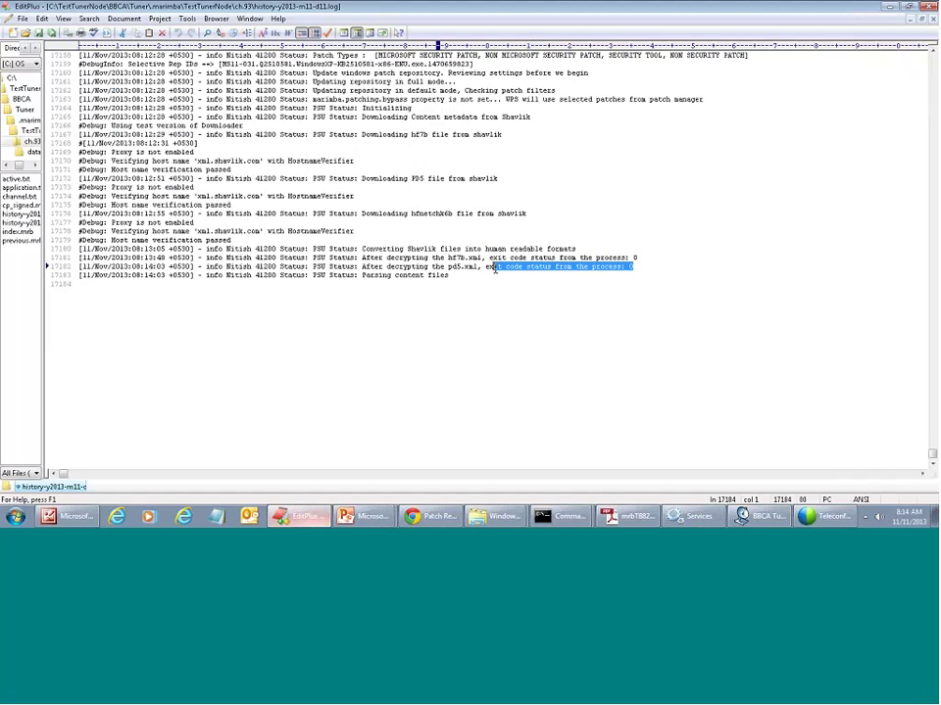
{"action": "left_click_drag", "start_coordinate": [633, 267], "coordinate": [78, 259]}
{"action": "left_click", "coordinate": [446, 277]}
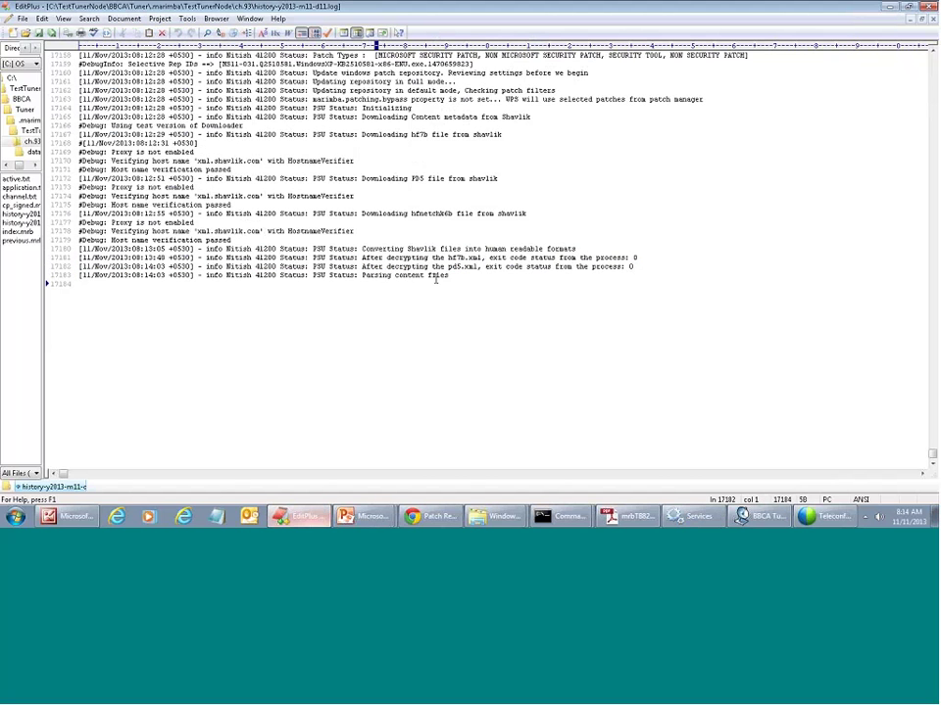
{"action": "left_click_drag", "start_coordinate": [299, 280], "coordinate": [92, 284]}
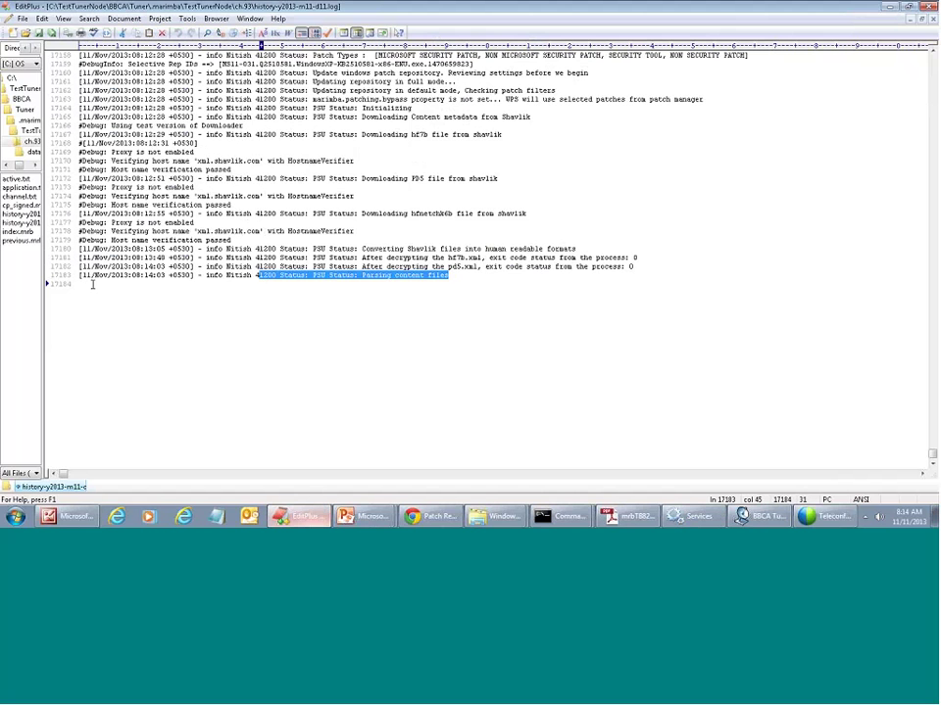
{"action": "left_click", "coordinate": [95, 286]}
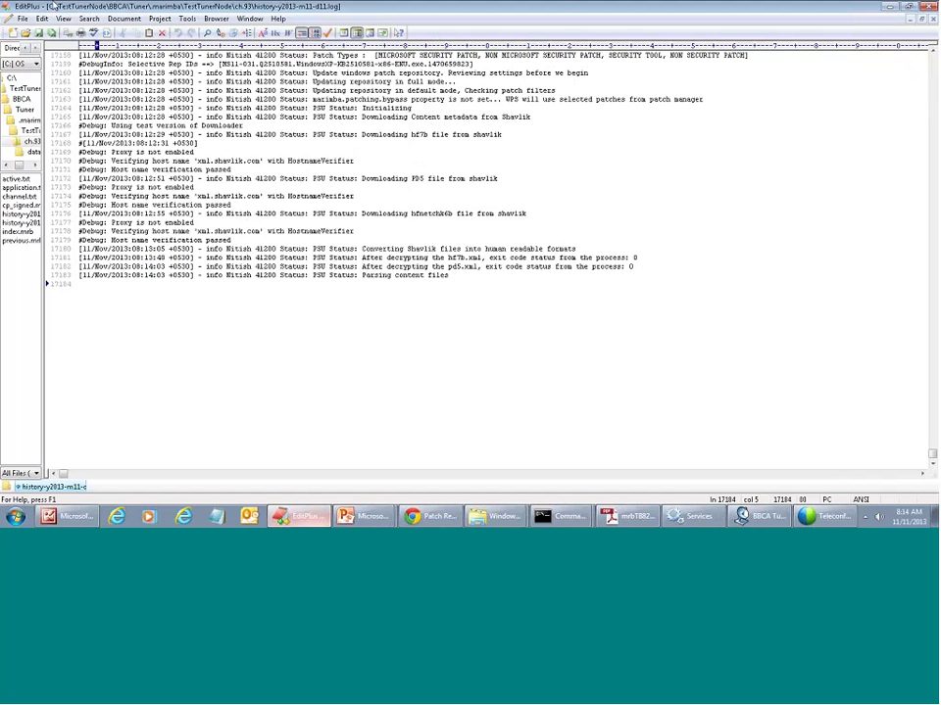
Step: Reload the log several times, going to its end each time, to follow the bulletin insertion entries
{"action": "key", "text": "alt+d"}
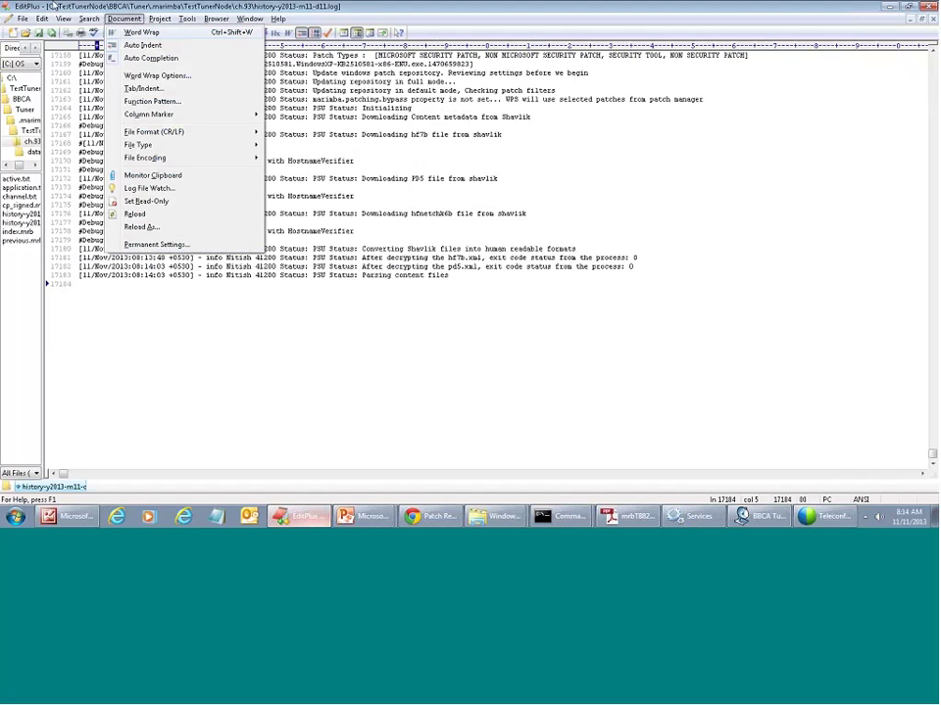
{"action": "key", "text": "r"}
{"action": "key", "text": "ctrl+End"}
{"action": "key", "text": "alt+d"}
{"action": "key", "text": "r"}
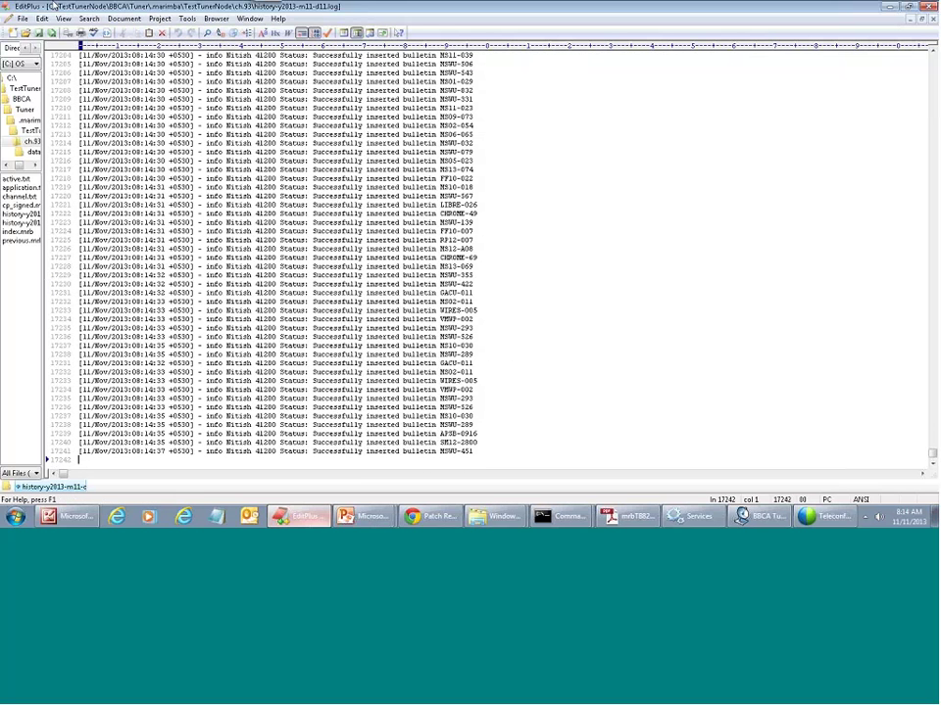
{"action": "key", "text": "ctrl+End"}
{"action": "key", "text": "alt+d"}
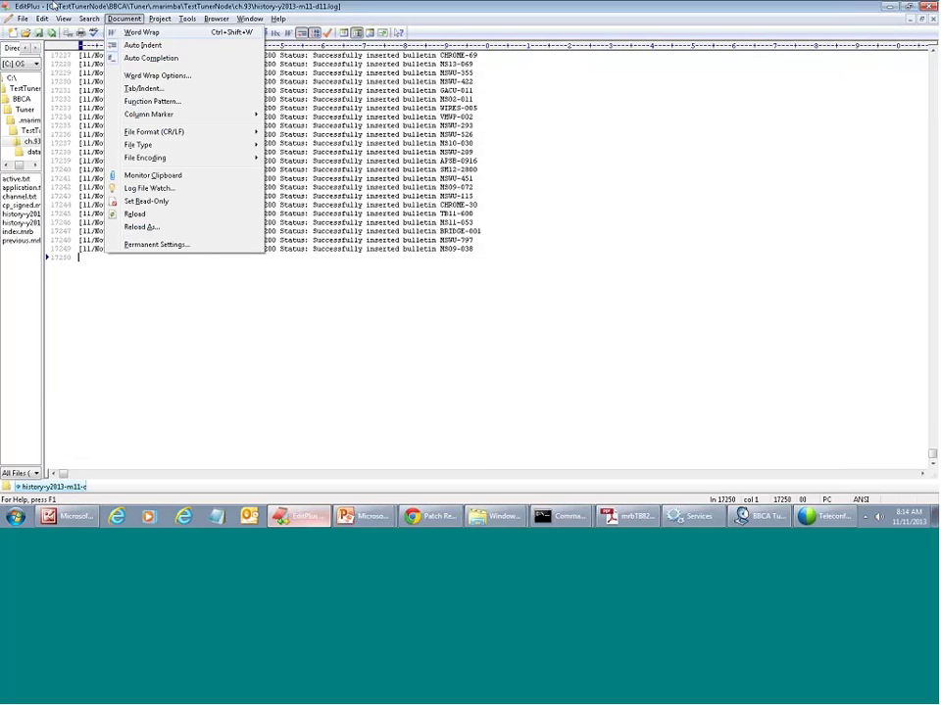
{"action": "key", "text": "r"}
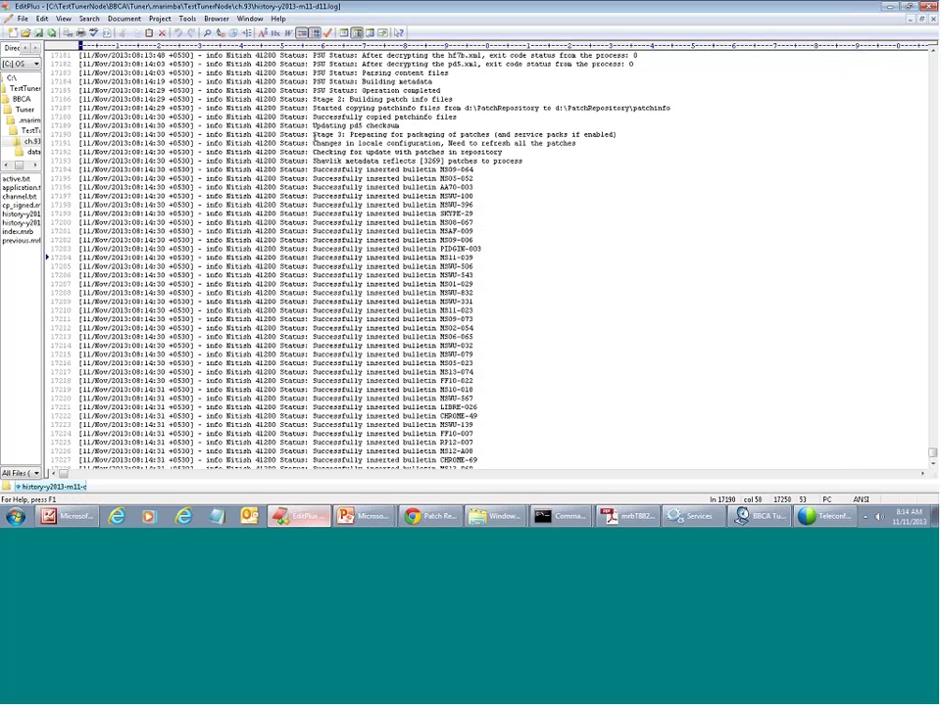
Step: Highlight the Stage 3 line about preparing for packaging of patches, and reload the log for newer bulletin entries
{"action": "left_click_drag", "start_coordinate": [312, 134], "coordinate": [617, 134]}
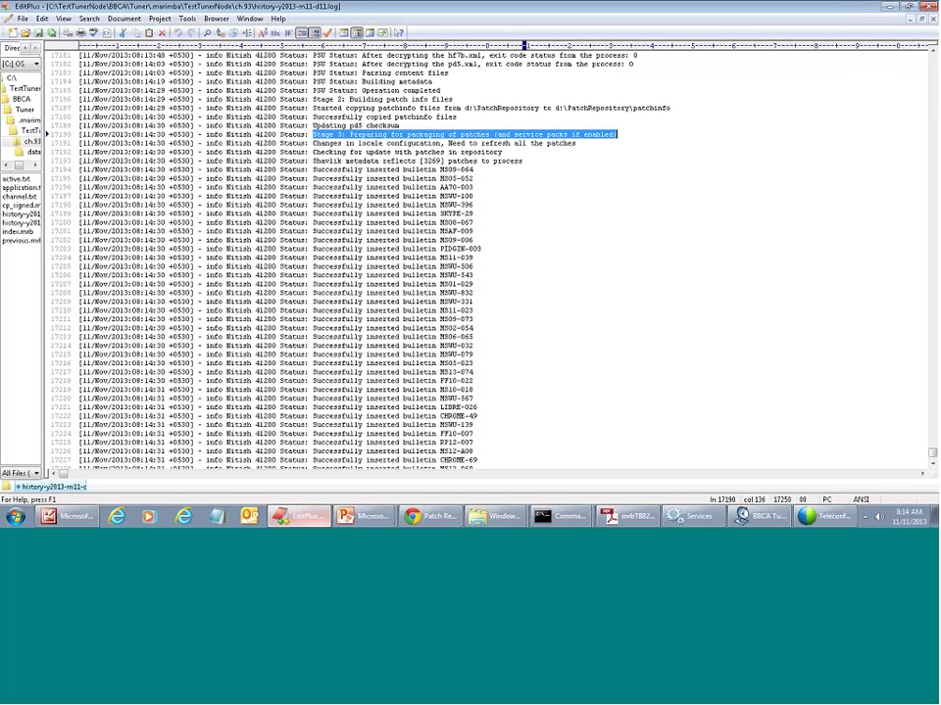
{"action": "key", "text": "alt+d"}
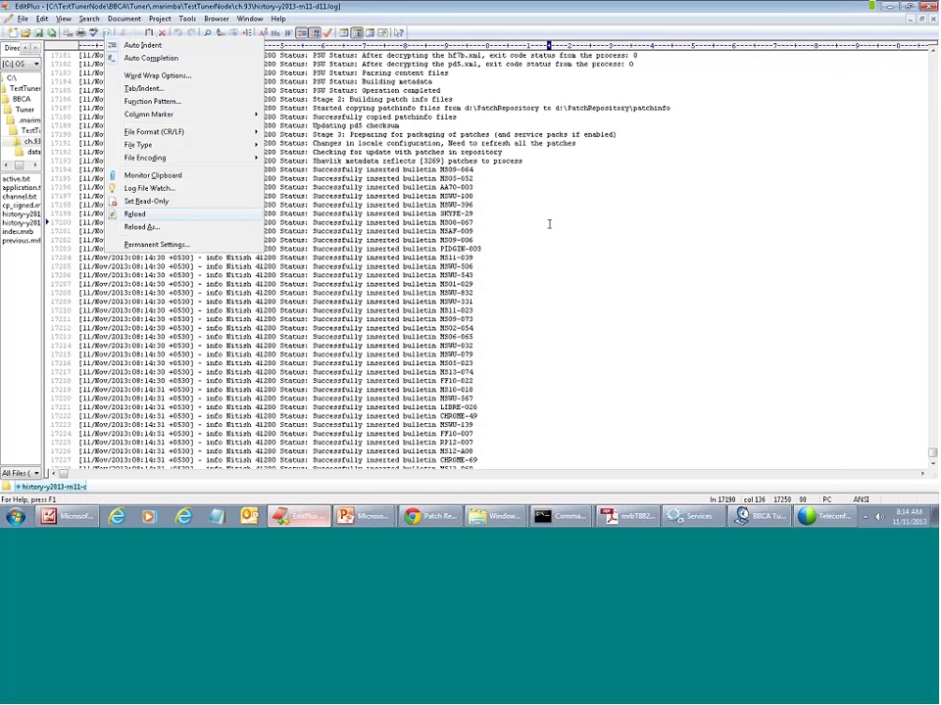
{"action": "left_click", "coordinate": [549, 224]}
{"action": "key", "text": "alt+d"}
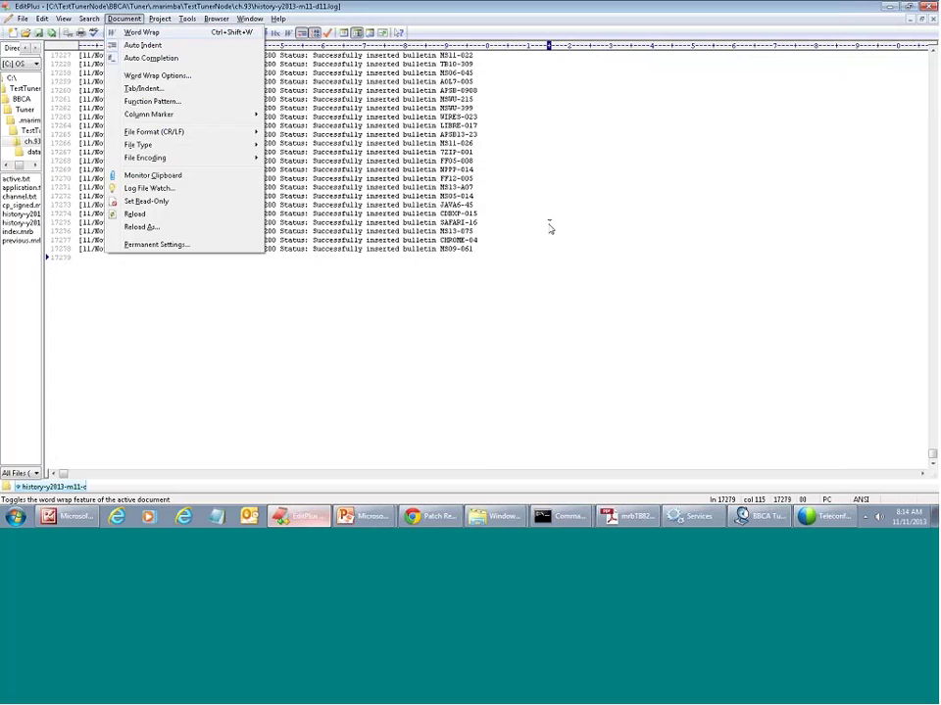
{"action": "key", "text": "Escape"}
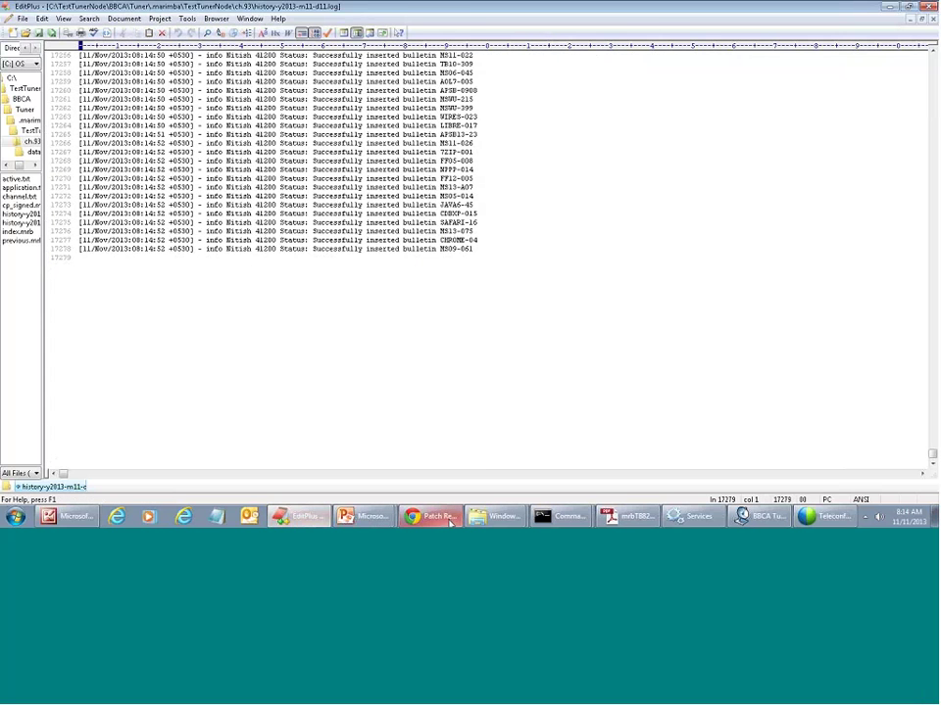
Step: Switch to Patch Manager in Chrome and refresh the Manage Patch Repository status repeatedly to track the Added Patches figure
{"action": "key", "text": "alt+Tab"}
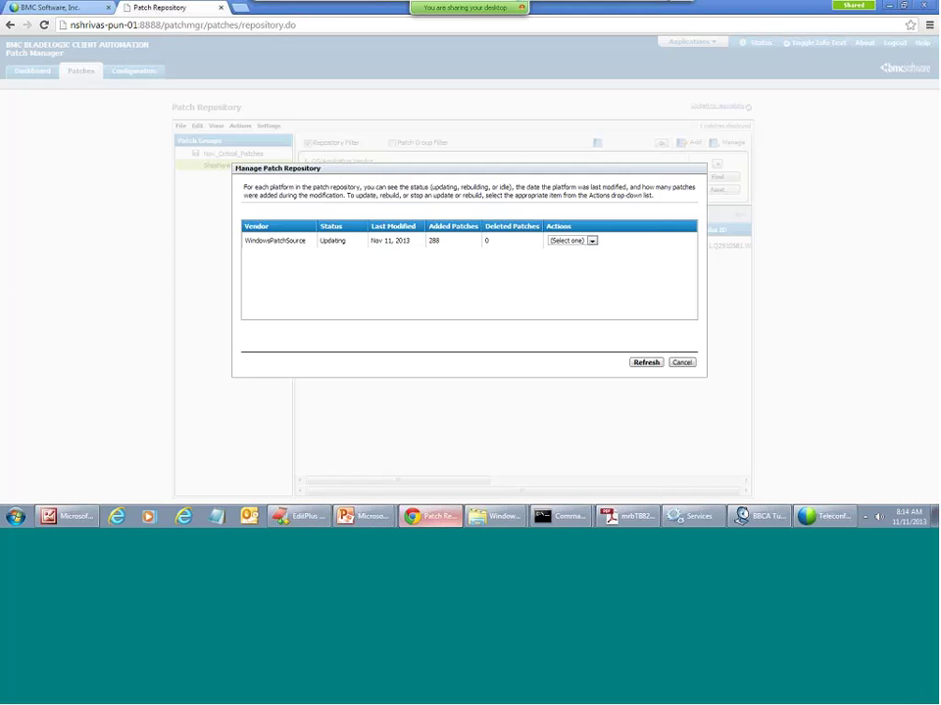
{"action": "left_click", "coordinate": [644, 363]}
{"action": "left_click", "coordinate": [645, 363]}
{"action": "left_click", "coordinate": [645, 363]}
{"action": "left_click", "coordinate": [644, 364]}
{"action": "left_click", "coordinate": [646, 364]}
{"action": "left_click", "coordinate": [646, 362]}
{"action": "left_click", "coordinate": [645, 363]}
{"action": "left_click", "coordinate": [646, 364]}
{"action": "left_click", "coordinate": [644, 363]}
{"action": "left_click", "coordinate": [645, 363]}
{"action": "left_click", "coordinate": [645, 363]}
{"action": "left_click", "coordinate": [646, 363]}
{"action": "left_click", "coordinate": [646, 363]}
{"action": "left_click", "coordinate": [646, 363]}
{"action": "left_click", "coordinate": [645, 364]}
{"action": "left_click", "coordinate": [645, 364]}
{"action": "left_click", "coordinate": [649, 364]}
{"action": "left_click", "coordinate": [651, 367]}
Step: Return to the EditPlus log, reload it, and go back through the bulletin entries to the Stage 2 and Stage 3 lines
{"action": "left_click", "coordinate": [307, 519]}
{"action": "key", "text": "alt+d"}
{"action": "key", "text": "r"}
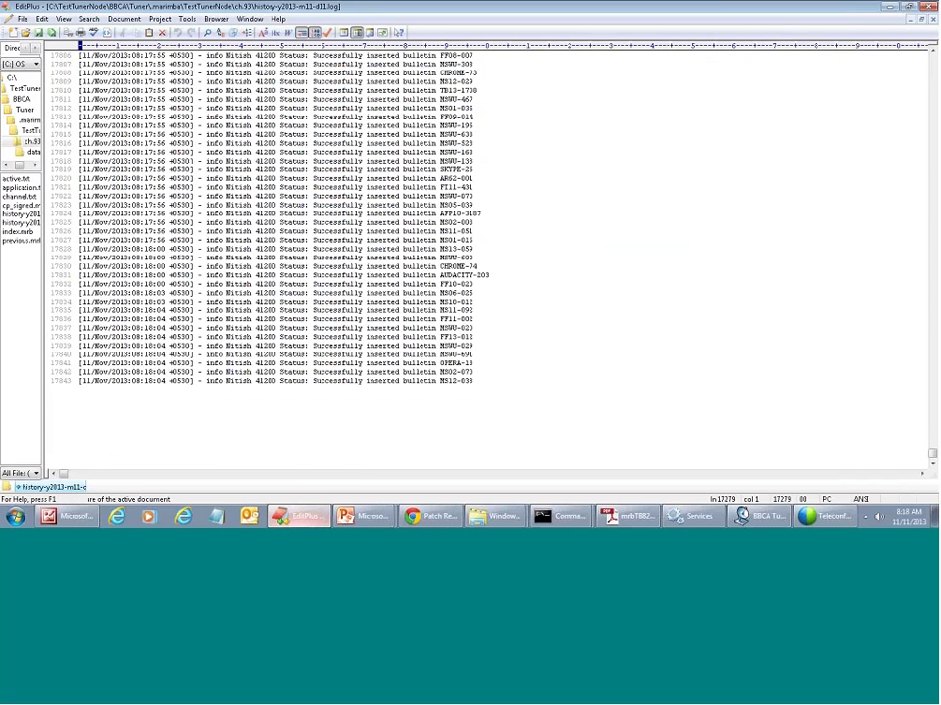
{"action": "key", "text": "Page_Up"}
{"action": "key", "text": "Page_Up"}
{"action": "key", "text": "Page_Up"}
{"action": "key", "text": "Page_Up"}
{"action": "key", "text": "Page_Up"}
{"action": "key", "text": "Page_Up"}
{"action": "key", "text": "Page_Up"}
{"action": "key", "text": "Page_Up"}
{"action": "key", "text": "Page_Up"}
{"action": "key", "text": "Page_Up"}
{"action": "key", "text": "Page_Up"}
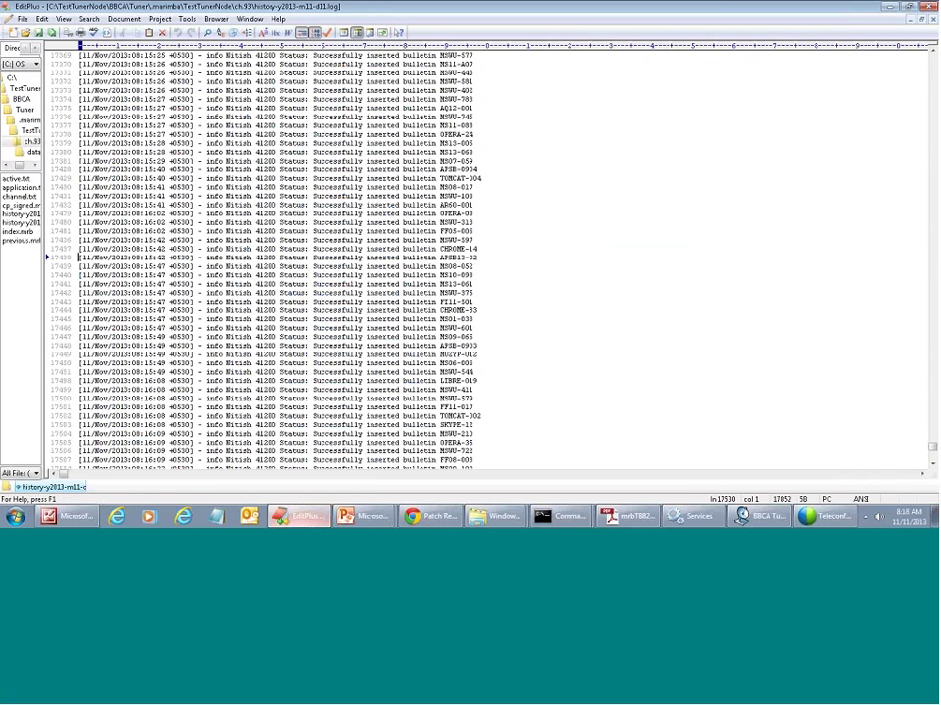
{"action": "key", "text": "Page_Up"}
{"action": "key", "text": "Page_Up"}
{"action": "key", "text": "Page_Up"}
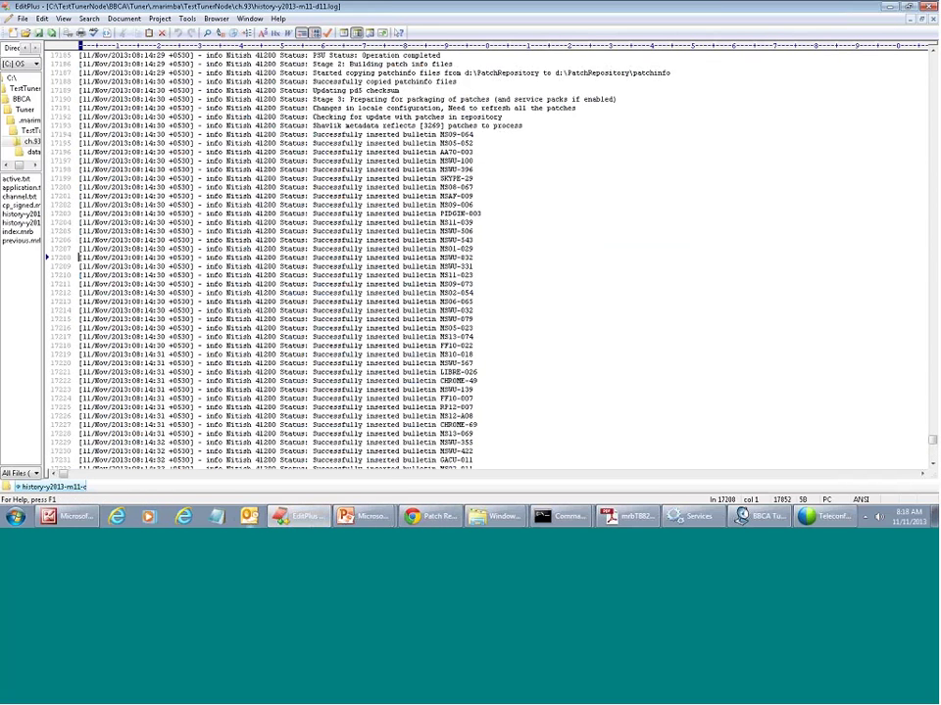
Step: Highlight the Shavlik metadata line with the patches to process and the inserted bulletin entries, and return to the log's end
{"action": "left_click_drag", "start_coordinate": [321, 127], "coordinate": [448, 303]}
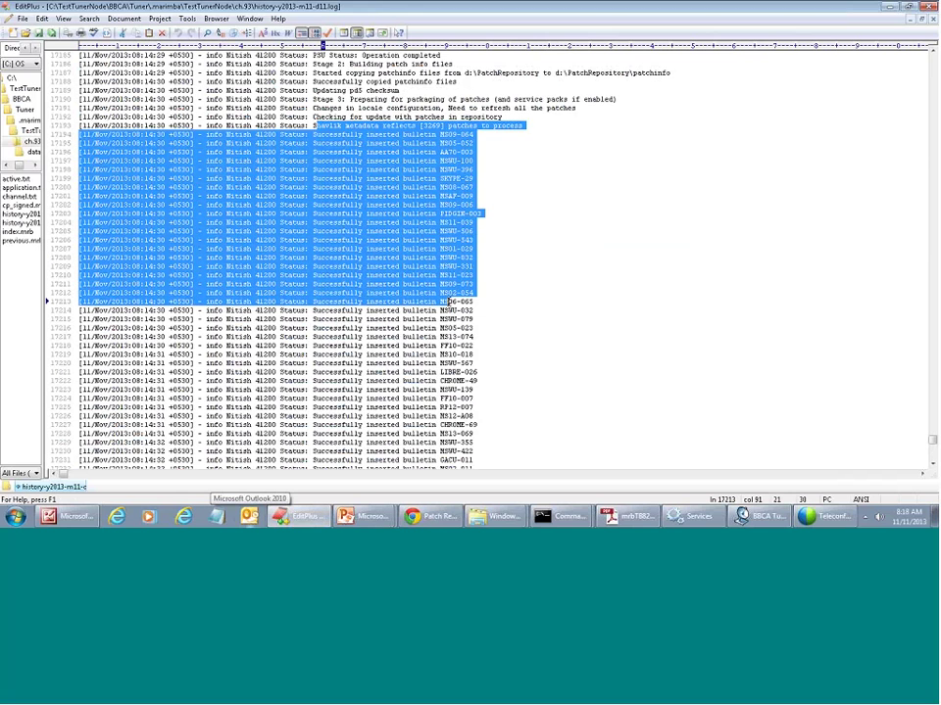
{"action": "left_click", "coordinate": [448, 303]}
{"action": "left_click_drag", "start_coordinate": [504, 356], "coordinate": [505, 349]}
{"action": "left_click_drag", "start_coordinate": [261, 285], "coordinate": [480, 459]}
{"action": "left_click", "coordinate": [479, 380]}
{"action": "key", "text": "ctrl+End"}
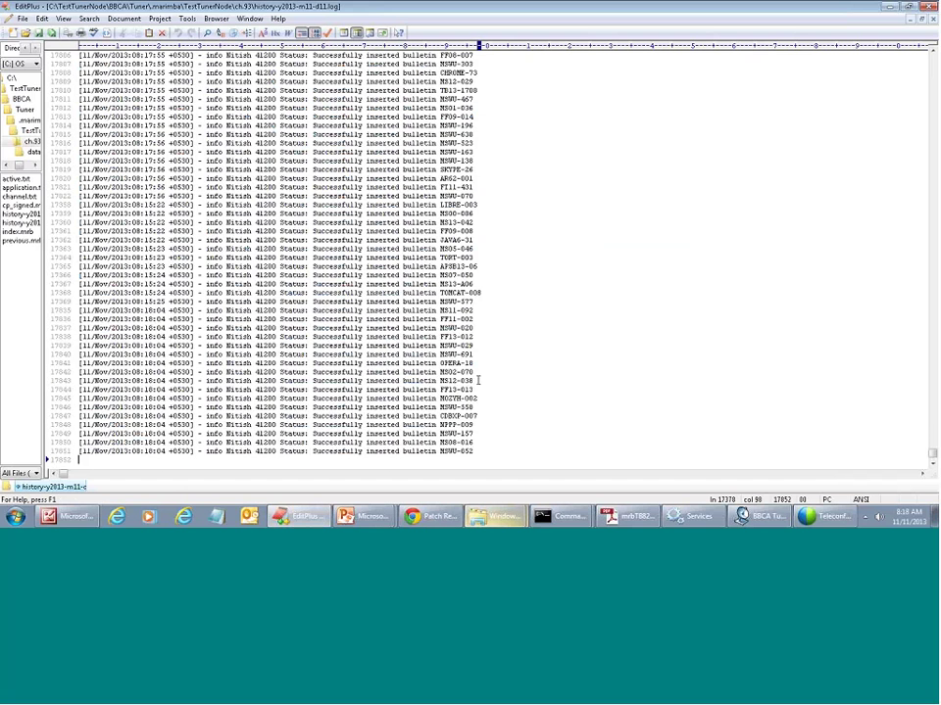
Step: Keep reloading the log from its end to follow newly inserted bulletins
{"action": "key", "text": "alt+d"}
{"action": "key", "text": "Return"}
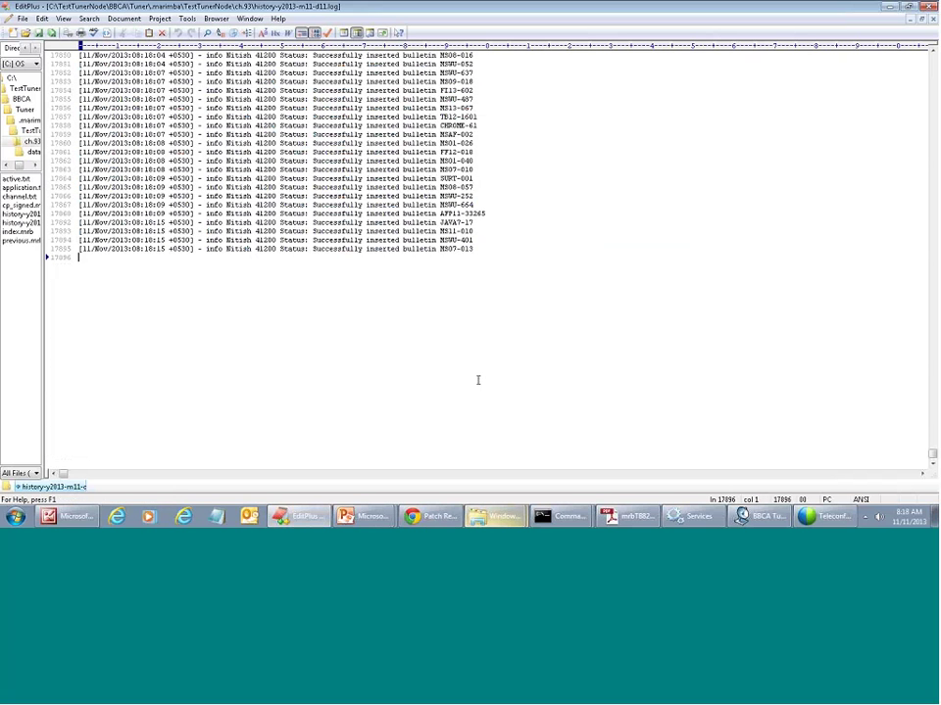
{"action": "key", "text": "alt+d"}
{"action": "key", "text": "Return"}
{"action": "key", "text": "alt+d"}
{"action": "key", "text": "Return"}
{"action": "key", "text": "alt+d"}
{"action": "key", "text": "Return"}
{"action": "key", "text": "alt+d"}
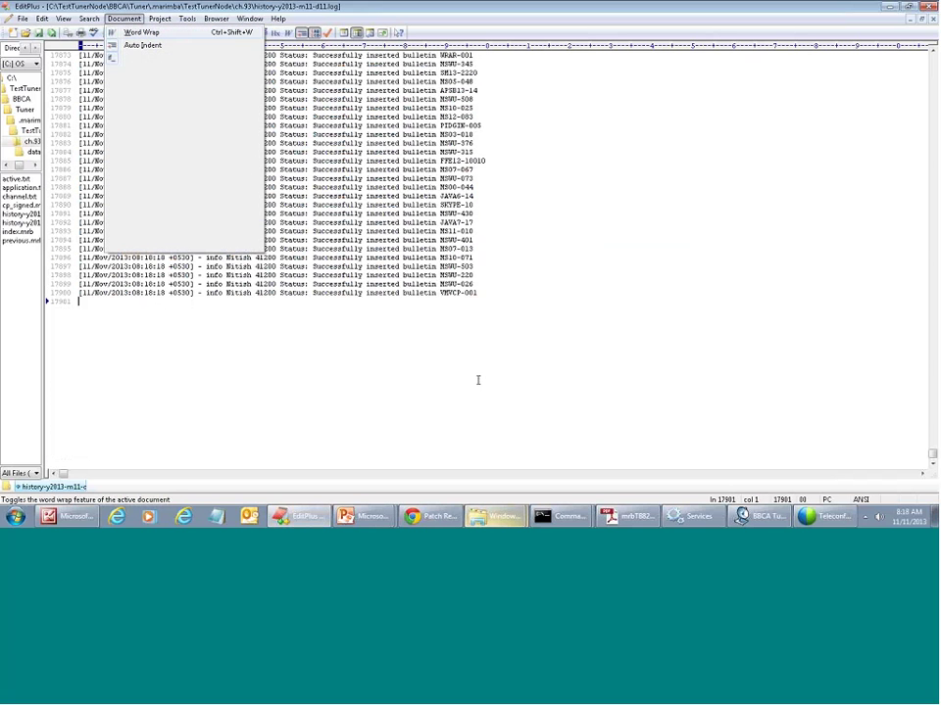
{"action": "key", "text": "Return"}
{"action": "key", "text": "alt+d"}
{"action": "key", "text": "Return"}
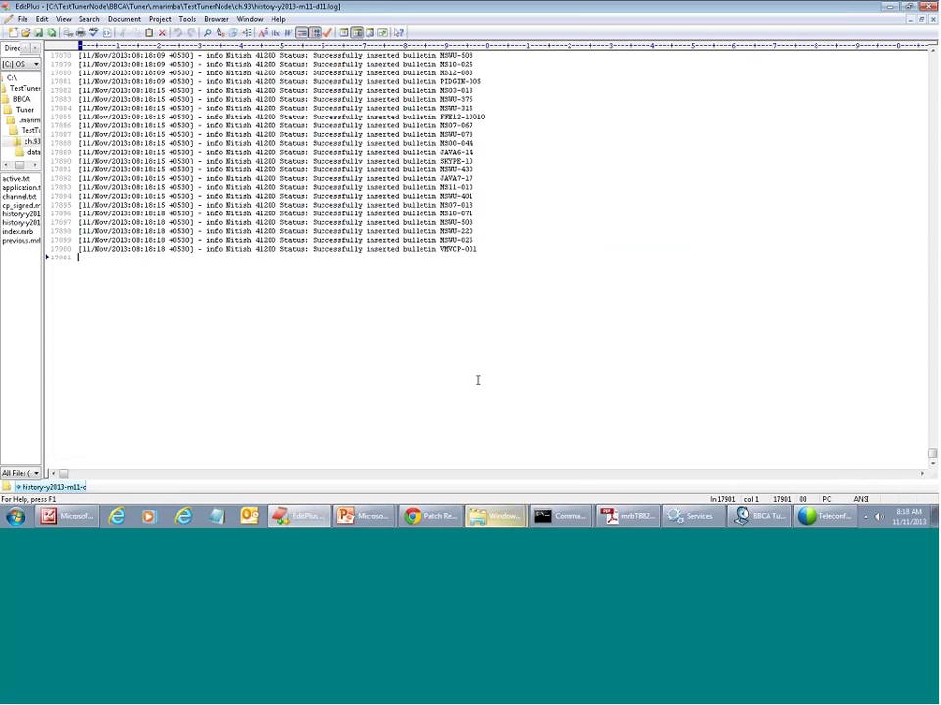
{"action": "key", "text": "alt+d"}
{"action": "key", "text": "Return"}
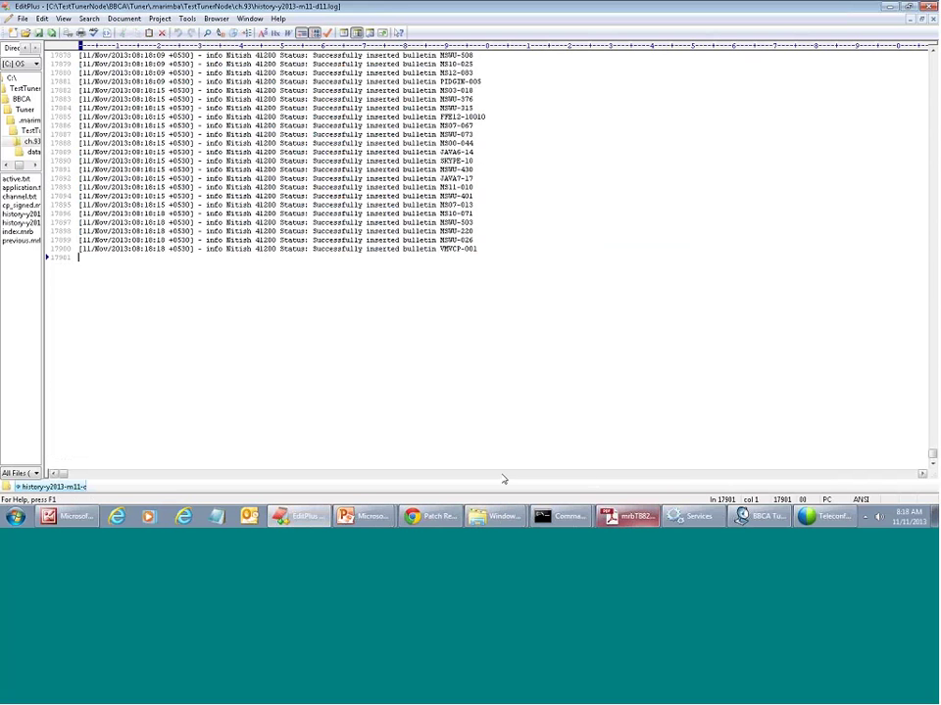
Step: Switch back to Patch Manager in Chrome and keep refreshing the WindowsPatchSource update status and Added Patches figure
{"action": "key", "text": "alt+Tab"}
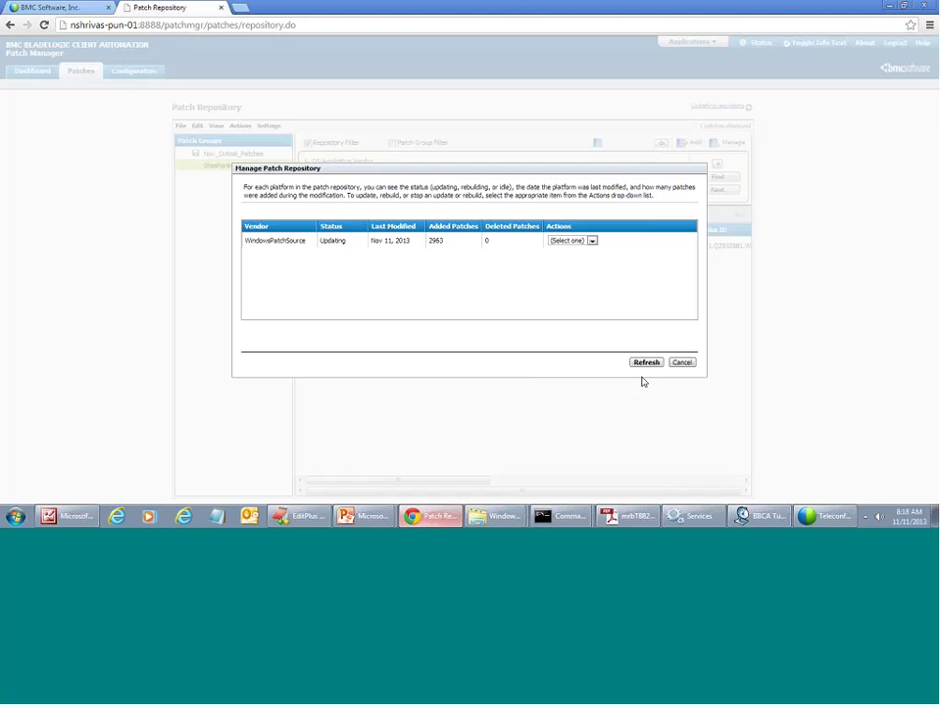
{"action": "left_click", "coordinate": [638, 365]}
{"action": "left_click", "coordinate": [639, 365]}
{"action": "left_click", "coordinate": [639, 364]}
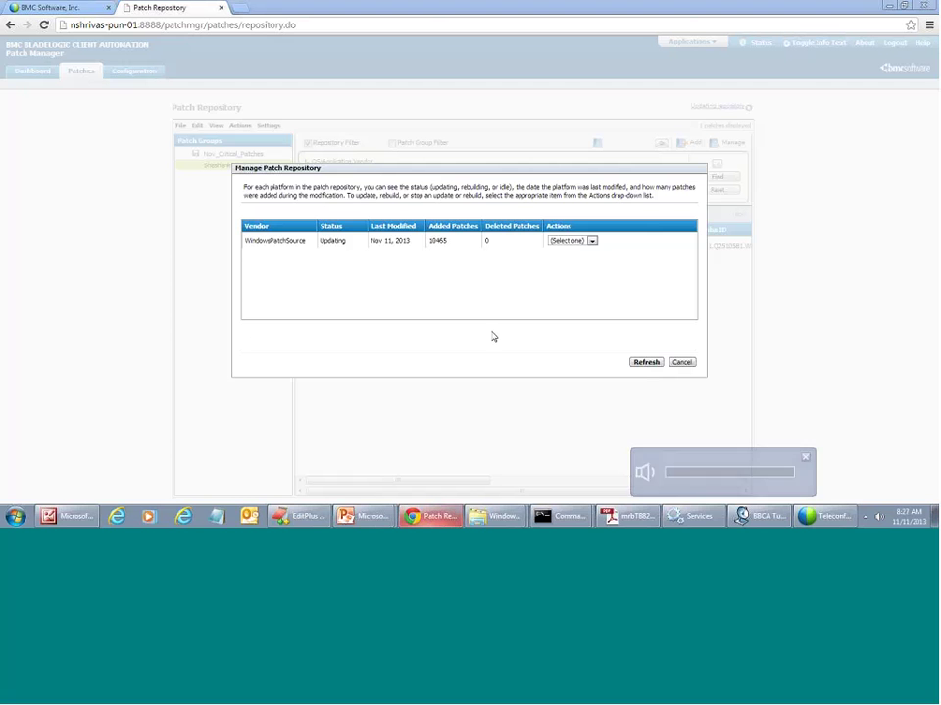
{"action": "left_click", "coordinate": [644, 363]}
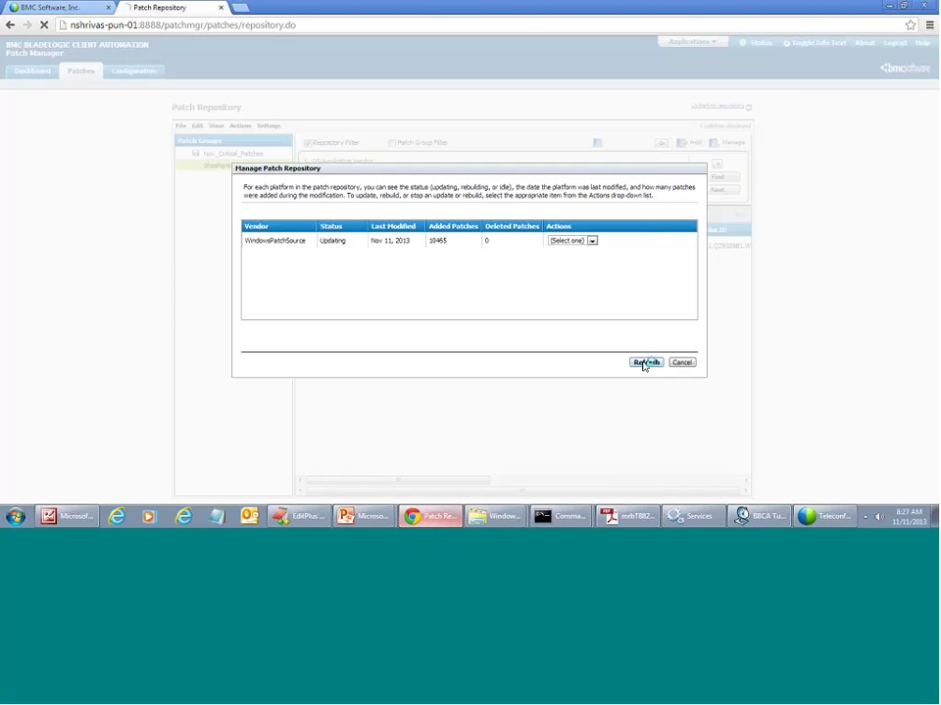
{"action": "left_click", "coordinate": [644, 365]}
{"action": "left_click", "coordinate": [644, 365]}
{"action": "left_click", "coordinate": [644, 364]}
{"action": "left_click", "coordinate": [644, 363]}
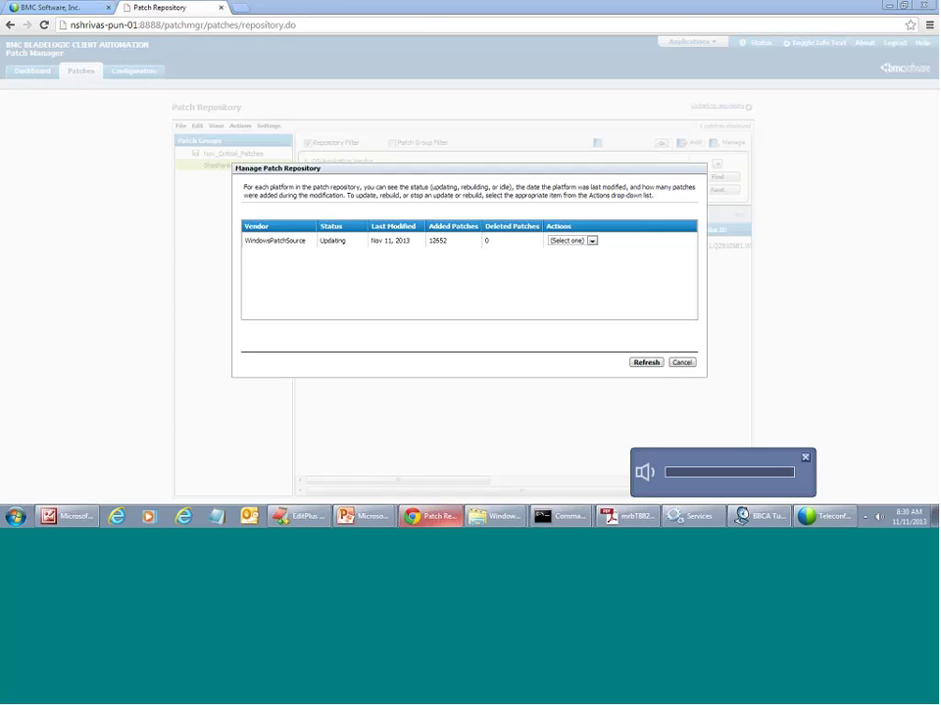
{"action": "left_click", "coordinate": [637, 363]}
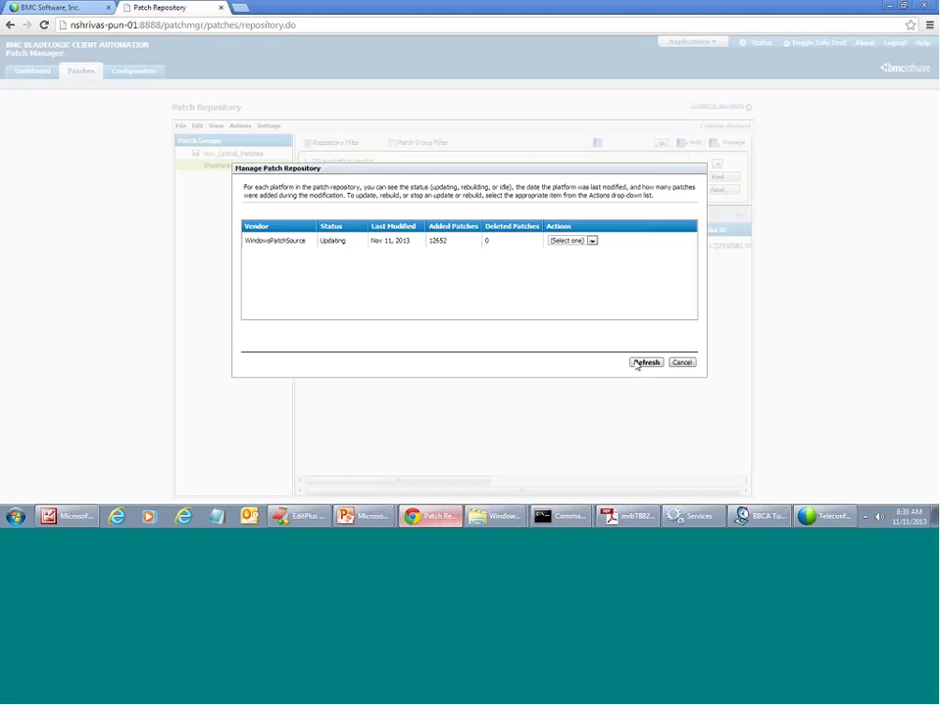
Step: Reload the EditPlus log and highlight the Stage 4 line about waiting for packaging of all patches and service packs
{"action": "left_click", "coordinate": [304, 516]}
{"action": "left_click", "coordinate": [124, 19]}
{"action": "left_click", "coordinate": [136, 212]}
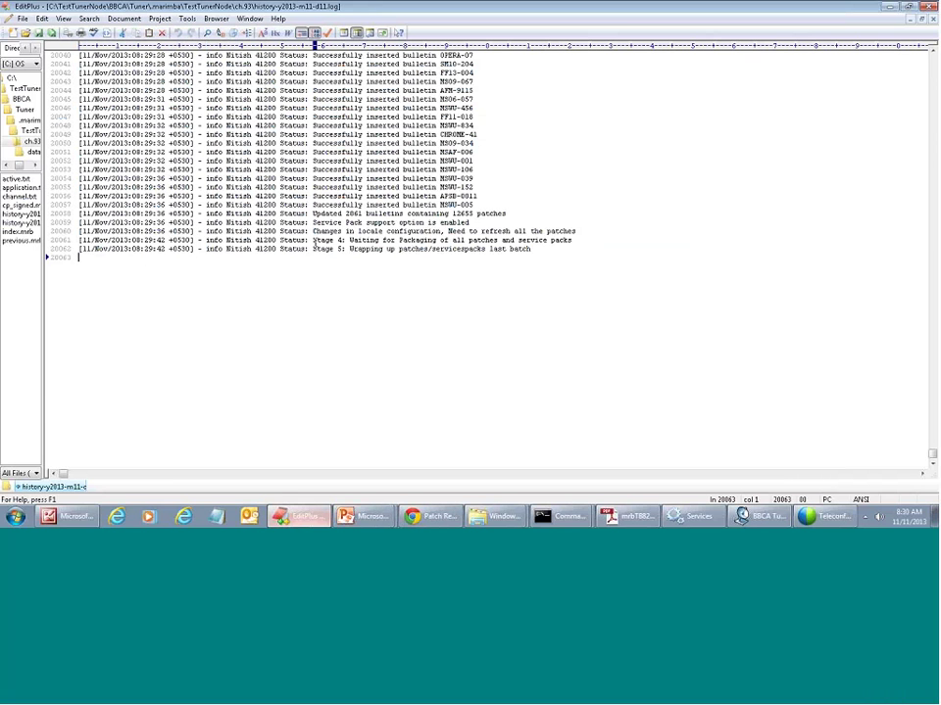
{"action": "left_click_drag", "start_coordinate": [312, 240], "coordinate": [384, 240]}
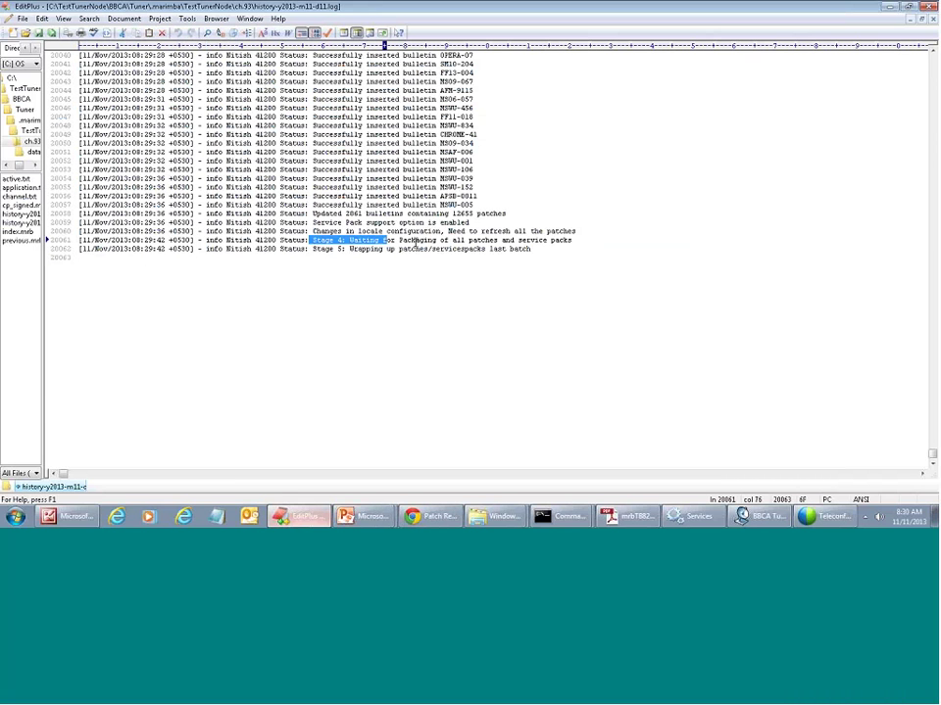
{"action": "left_click", "coordinate": [414, 240]}
{"action": "left_click_drag", "start_coordinate": [572, 240], "coordinate": [429, 245]}
{"action": "left_click", "coordinate": [537, 252]}
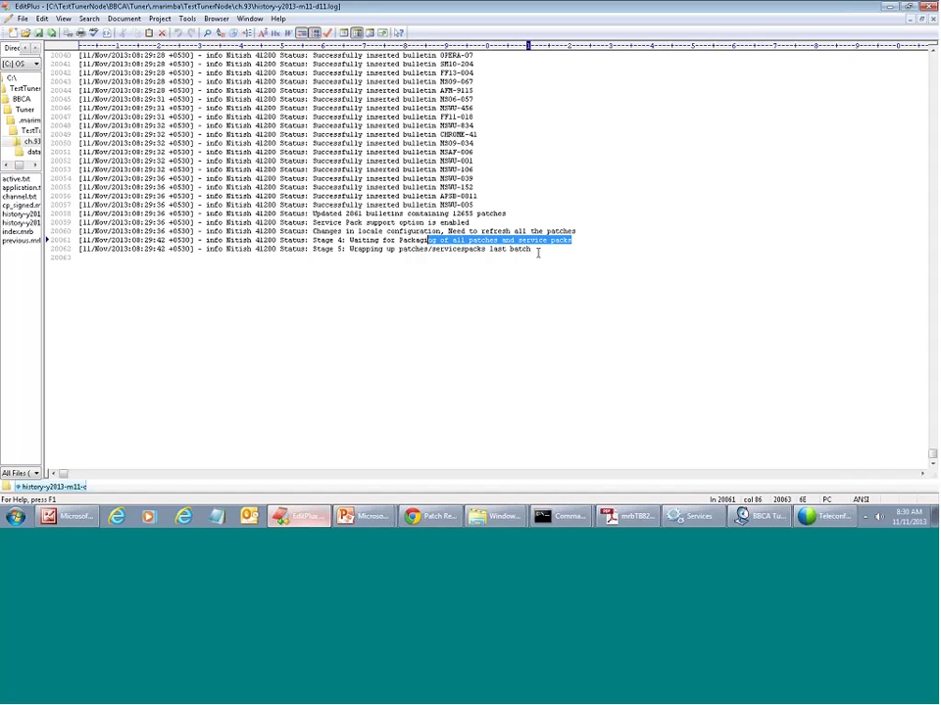
{"action": "left_click", "coordinate": [536, 257]}
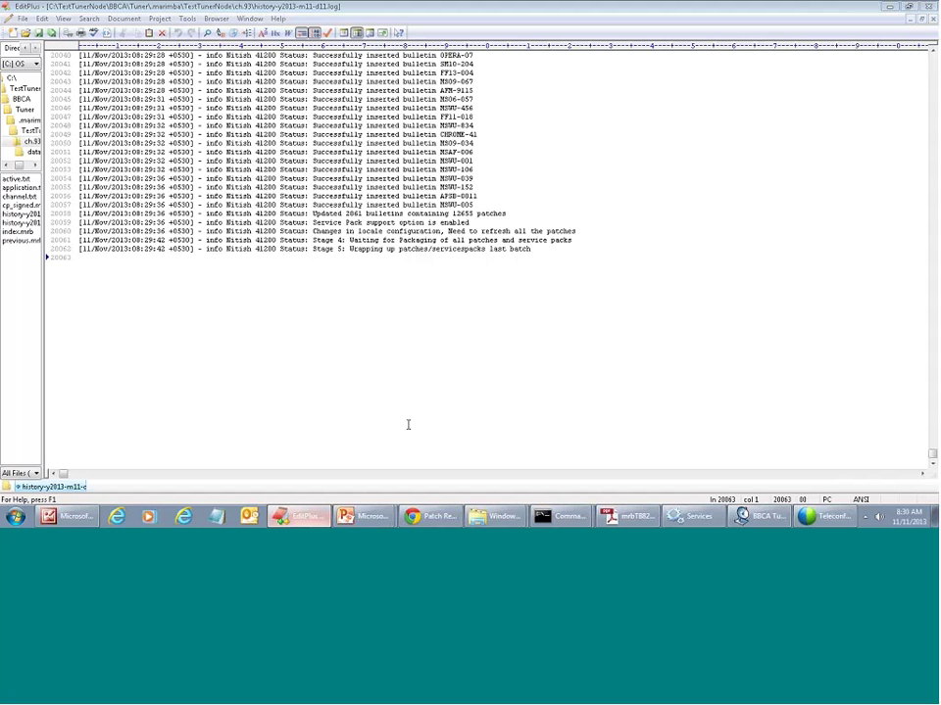
Step: Open the D:\PatchRepository\PackagingKit folder in a new Windows Explorer window to examine its files
{"action": "key", "text": "super+e"}
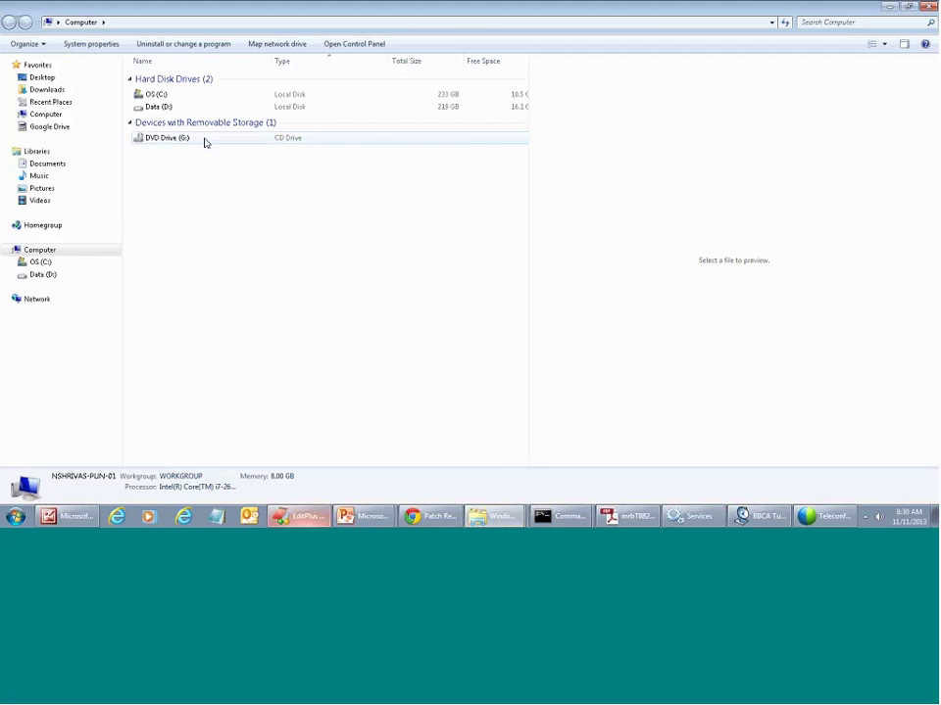
{"action": "double_click", "coordinate": [155, 105]}
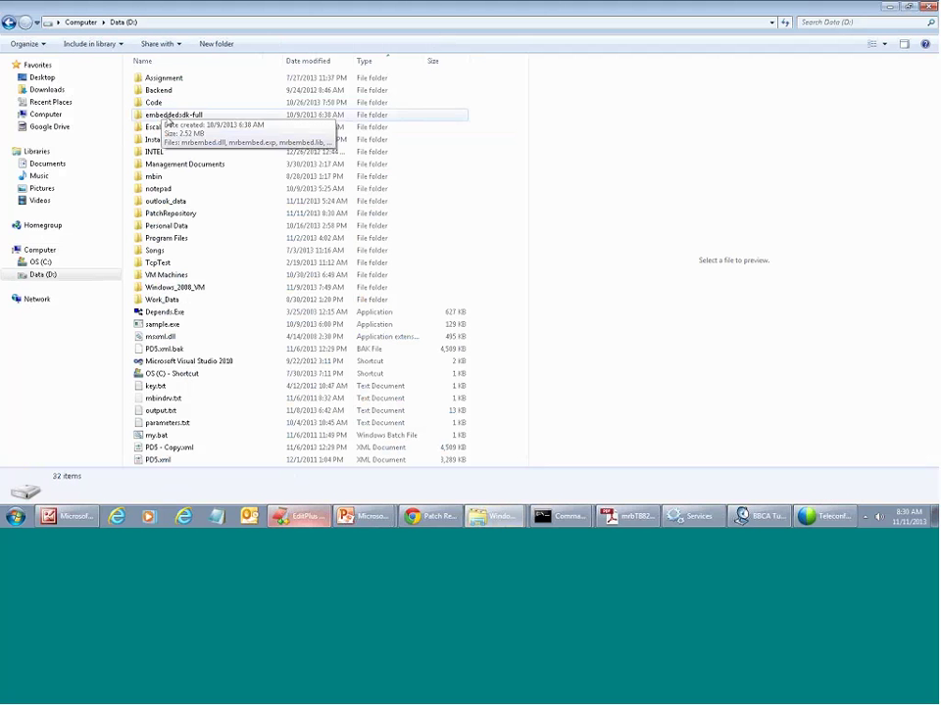
{"action": "double_click", "coordinate": [180, 216]}
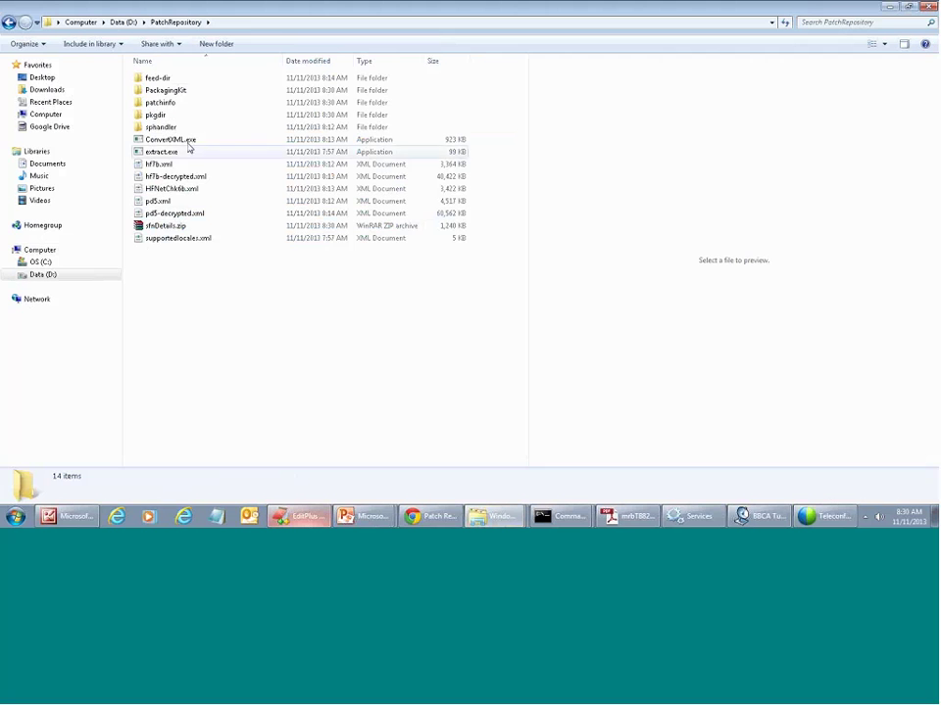
{"action": "double_click", "coordinate": [162, 92]}
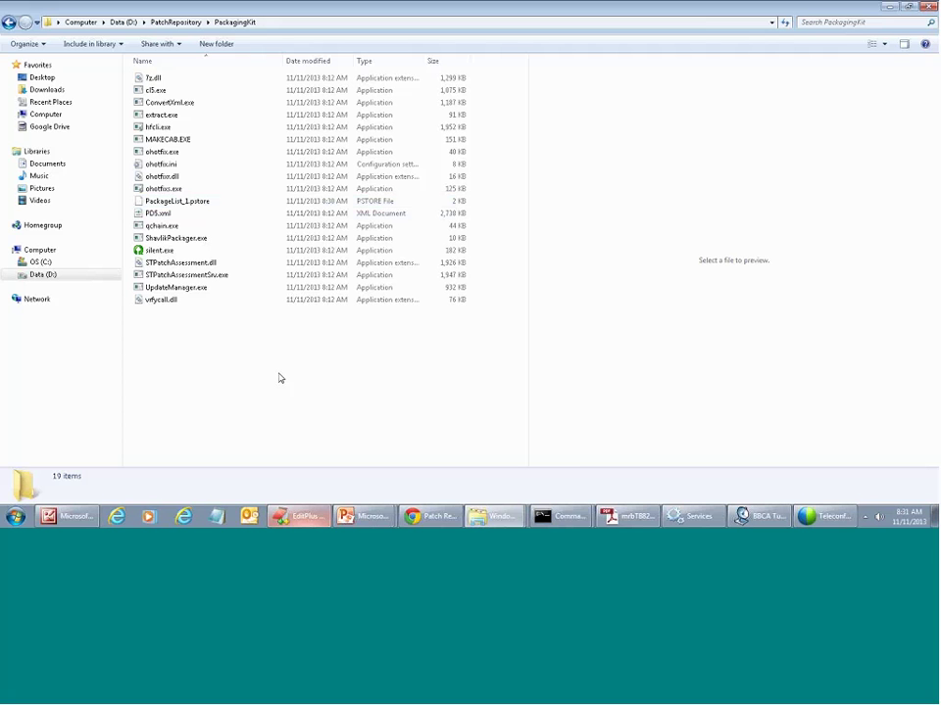
Step: Check the WindowsPatchSource status in Patch Manager and refresh the PackagingKit folder listing in Windows Explorer
{"action": "key", "text": "alt+Tab"}
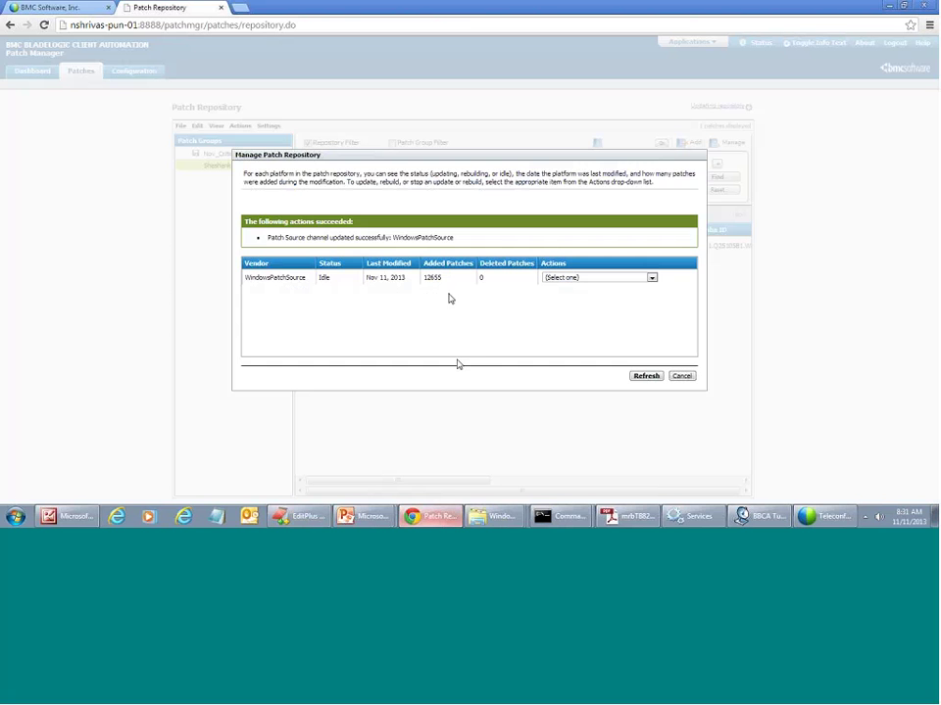
{"action": "left_click", "coordinate": [423, 520]}
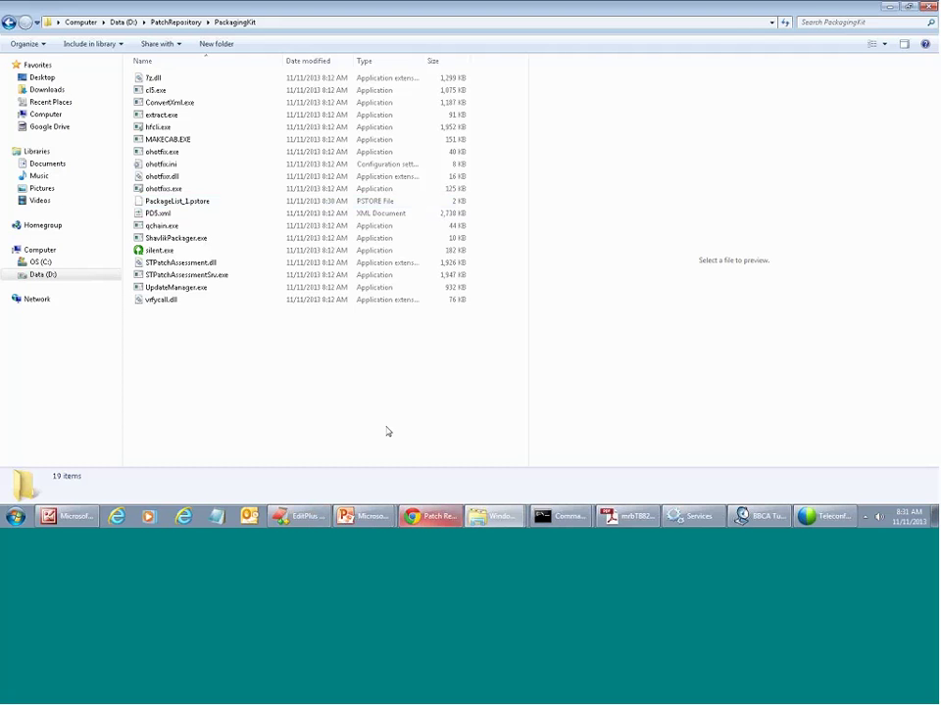
{"action": "right_click", "coordinate": [388, 259]}
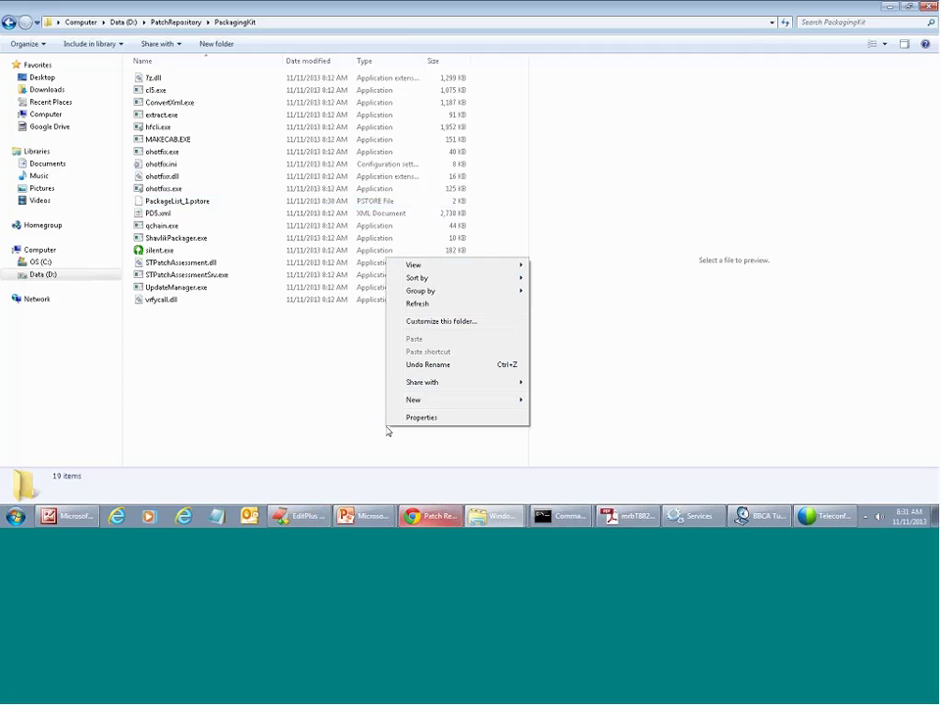
{"action": "left_click", "coordinate": [415, 303]}
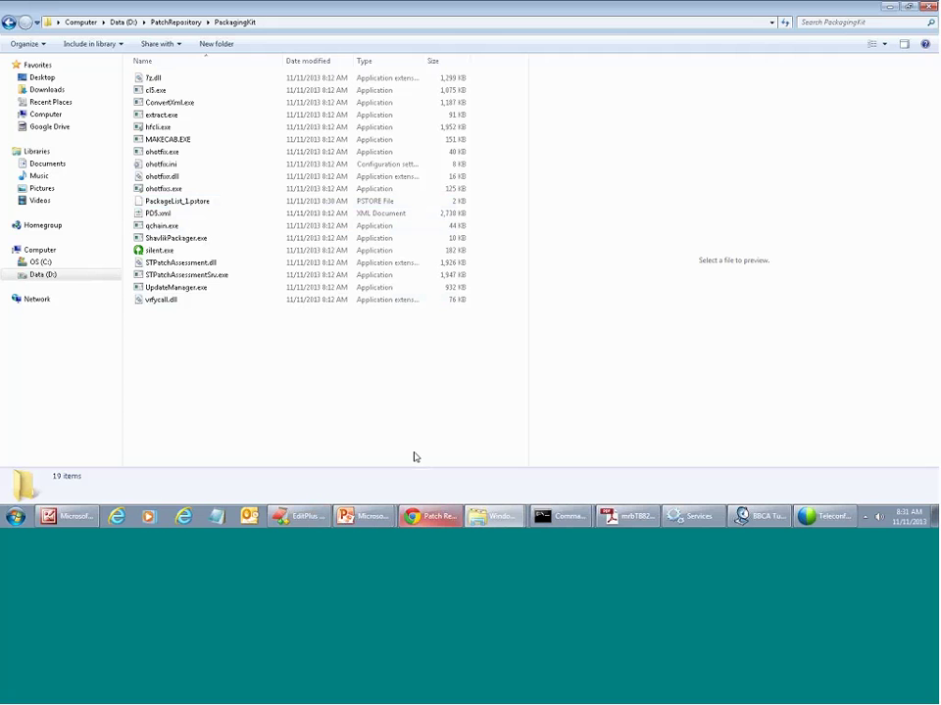
{"action": "left_click", "coordinate": [828, 521]}
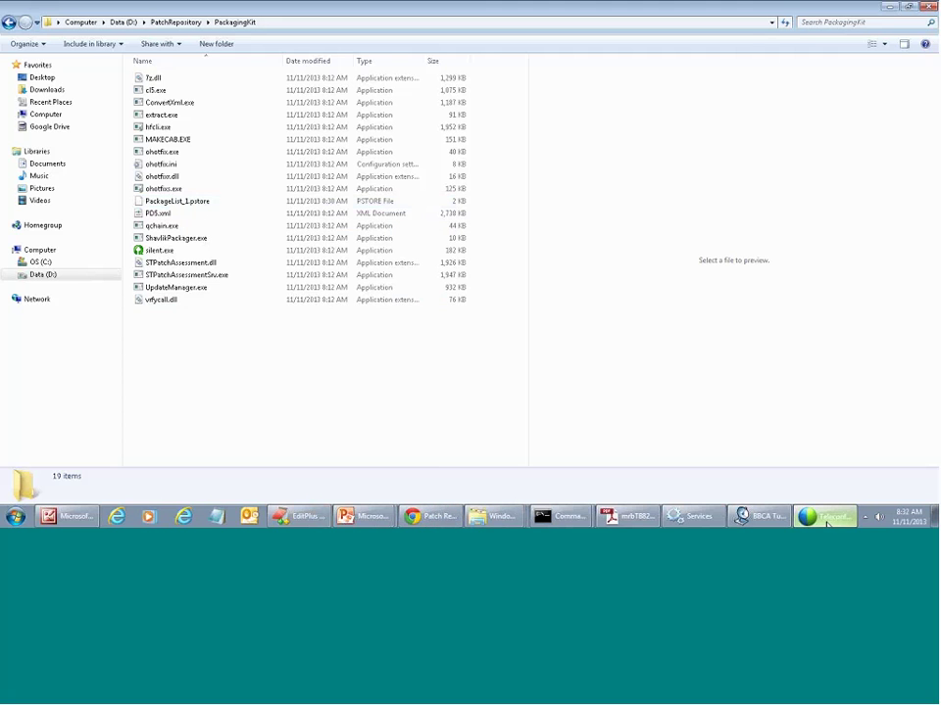
Step: Recheck the repository status in Patch Manager, and reload the modified history log in EditPlus to read its newest entries
{"action": "left_click", "coordinate": [430, 517]}
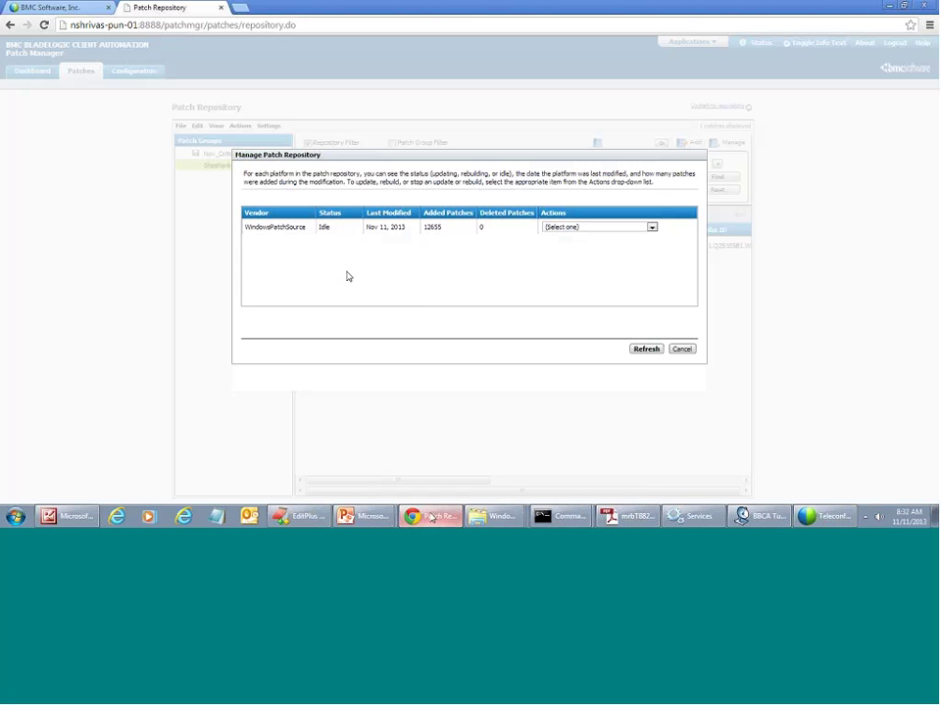
{"action": "left_click", "coordinate": [298, 520]}
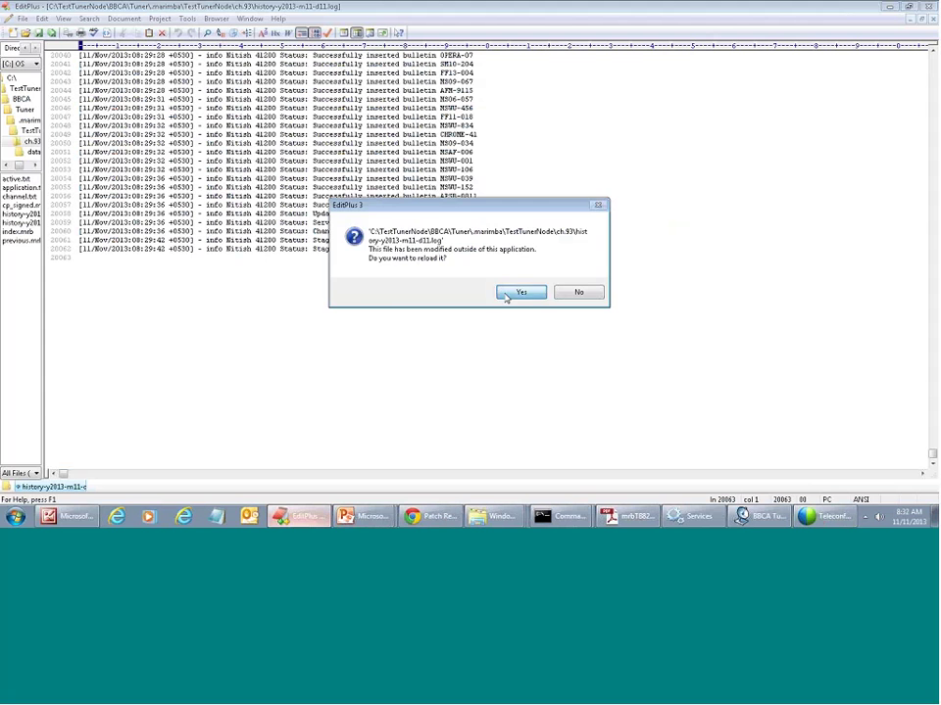
{"action": "left_click", "coordinate": [520, 292]}
{"action": "key", "text": "alt+d"}
{"action": "key", "text": "Escape"}
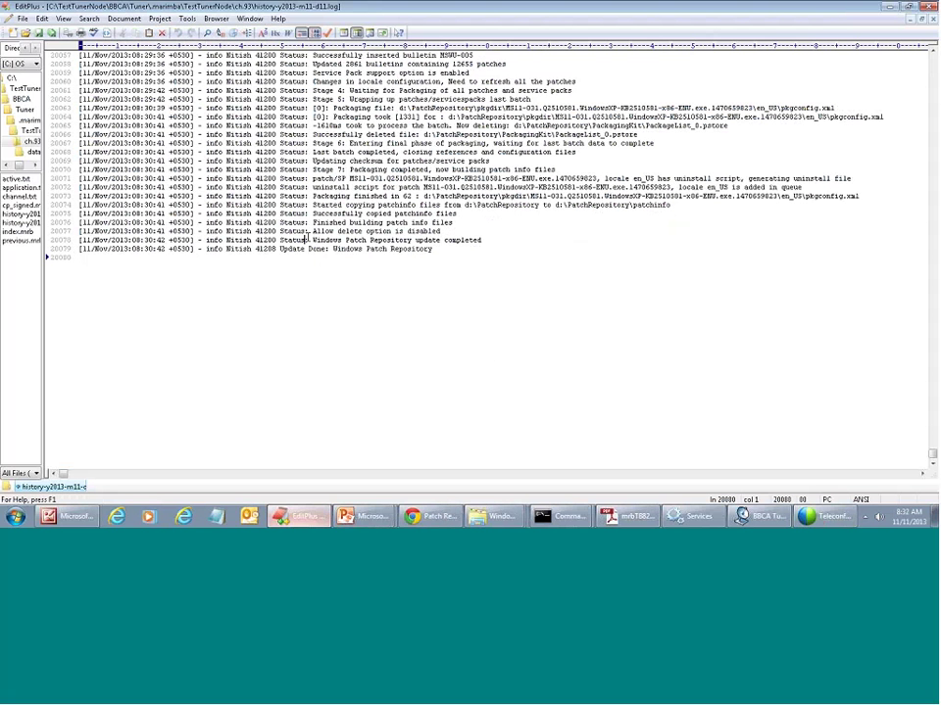
Step: Highlight the log's closing lines about the Windows Patch Repository update being completed and done
{"action": "left_click_drag", "start_coordinate": [307, 238], "coordinate": [365, 248]}
{"action": "left_click", "coordinate": [462, 268]}
{"action": "left_click_drag", "start_coordinate": [308, 249], "coordinate": [436, 249]}
{"action": "left_click", "coordinate": [124, 18]}
{"action": "left_click", "coordinate": [449, 309]}
Step: Copy the en_US package path from the log's Packaging finished line and open that MS11-031 pkgdir folder in Windows Explorer
{"action": "left_click_drag", "start_coordinate": [423, 196], "coordinate": [805, 196]}
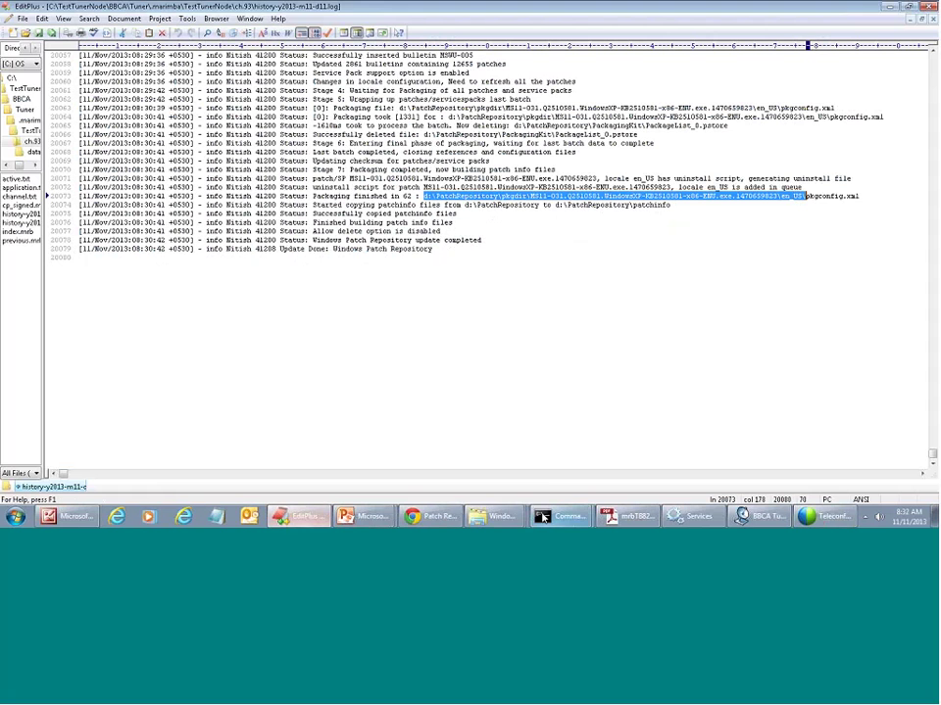
{"action": "left_click", "coordinate": [491, 518]}
{"action": "left_click", "coordinate": [477, 493]}
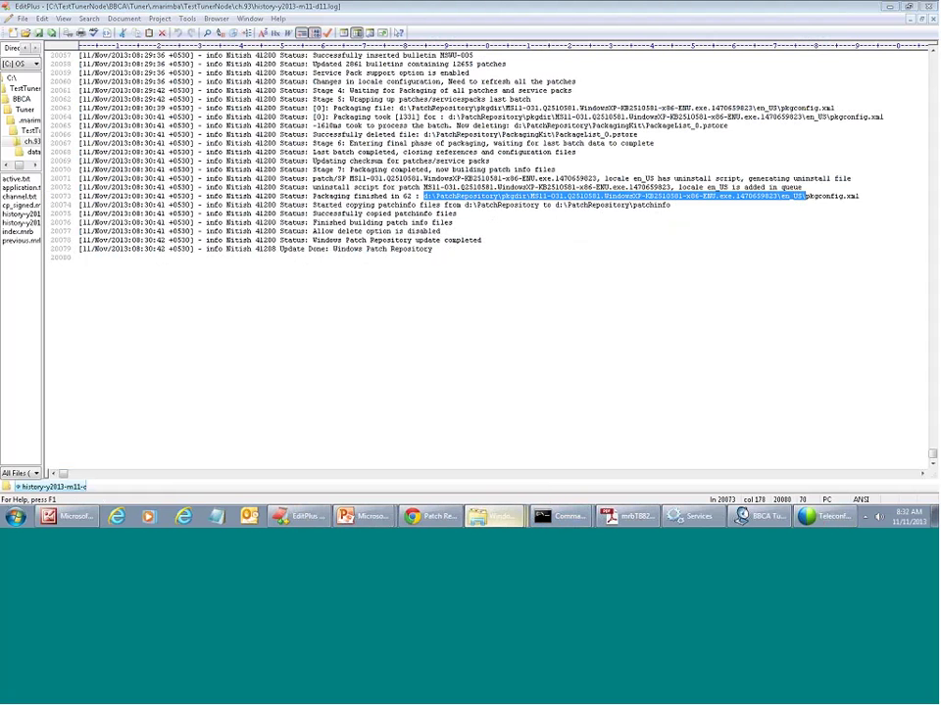
{"action": "left_click", "coordinate": [320, 26]}
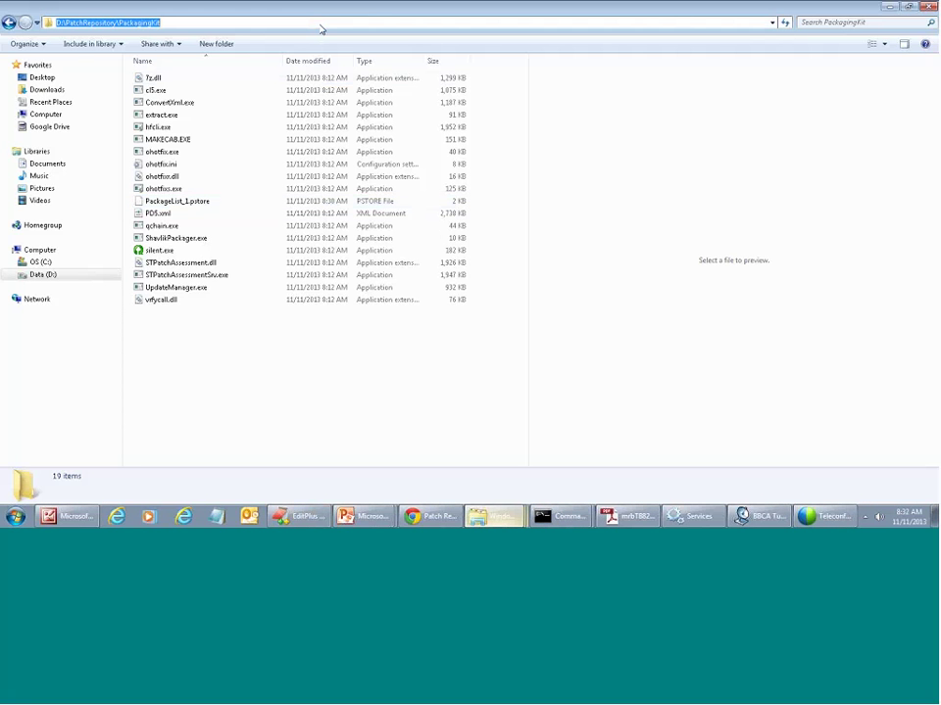
{"action": "type", "text": "D:\\PatchRepository\\pkgdir\\MS11-031.Q2510581.WindowsXP-KB2510581-x86-ENU.exe.1470659823\\en_US"}
{"action": "key", "text": "Return"}
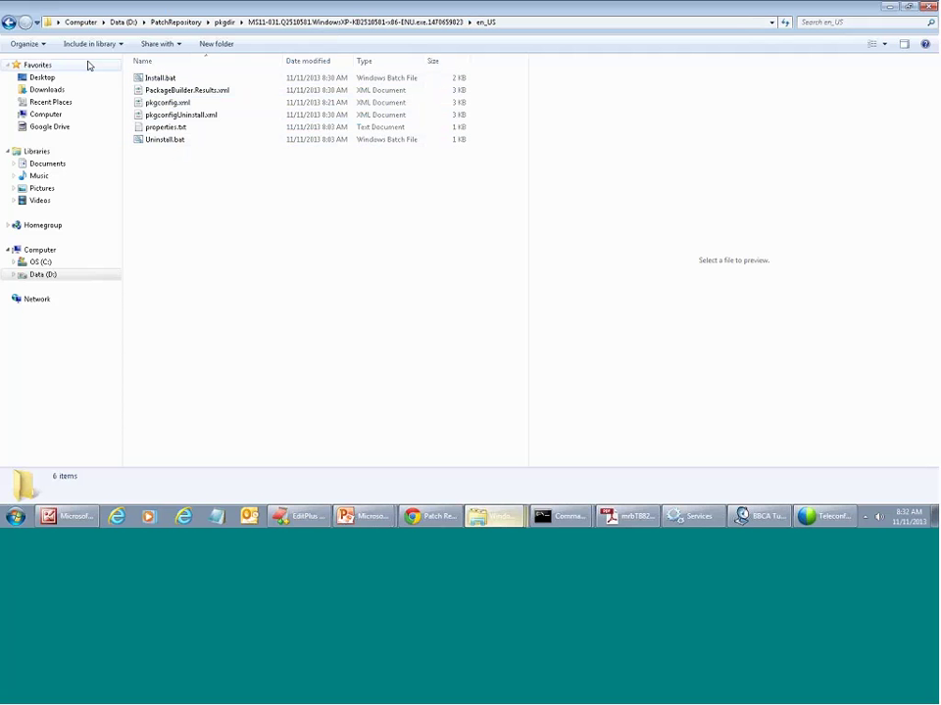
Step: Return to the EditPlus log and search backwards for the previous "stage 2" entry
{"action": "left_click", "coordinate": [310, 517]}
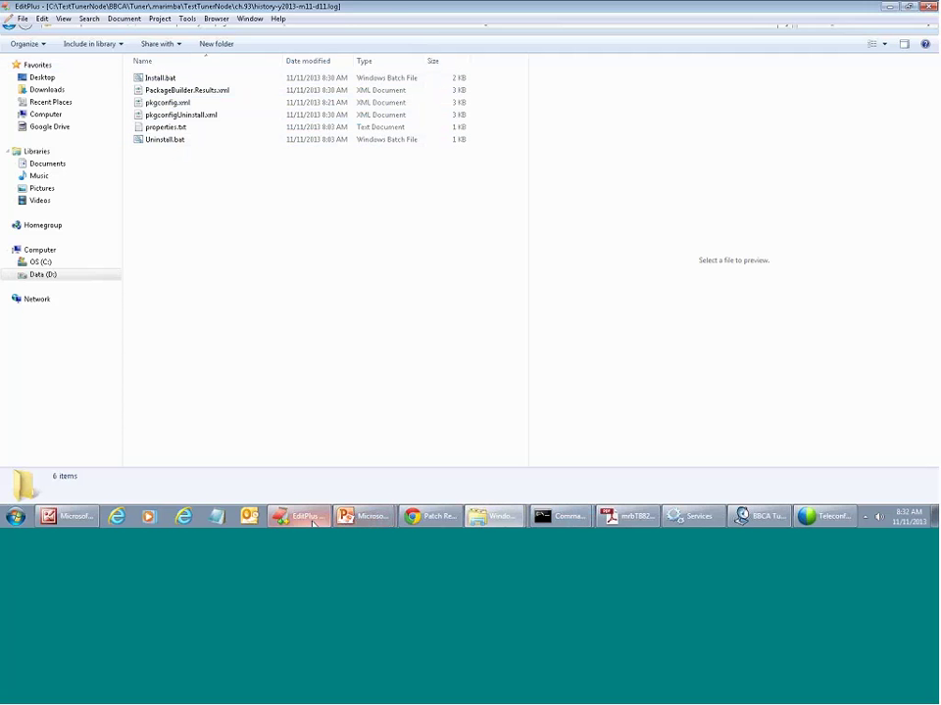
{"action": "left_click", "coordinate": [367, 457]}
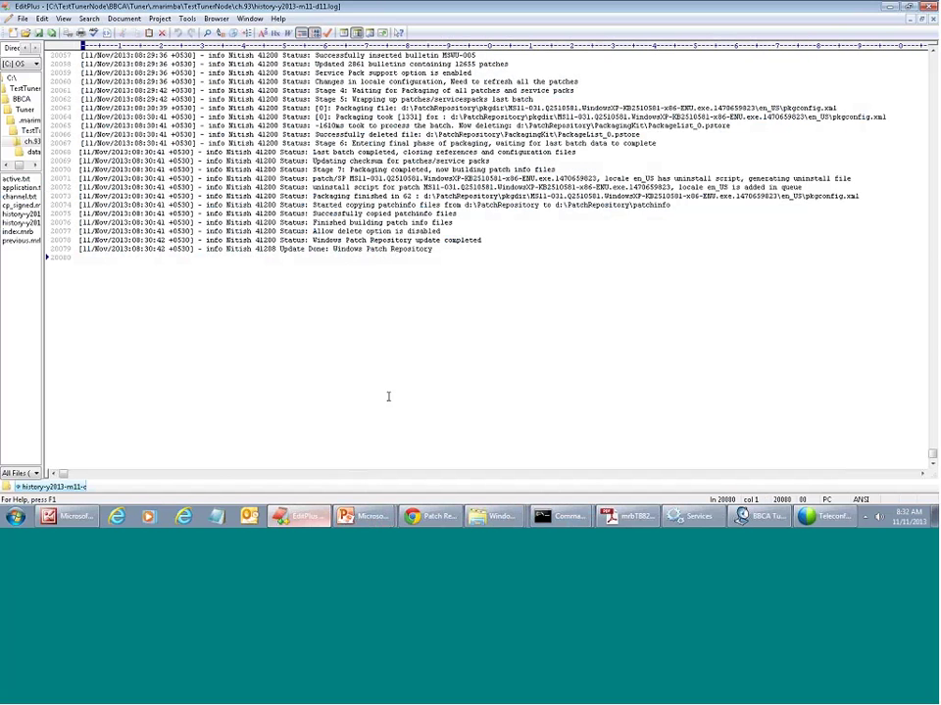
{"action": "key", "text": "ctrl+f"}
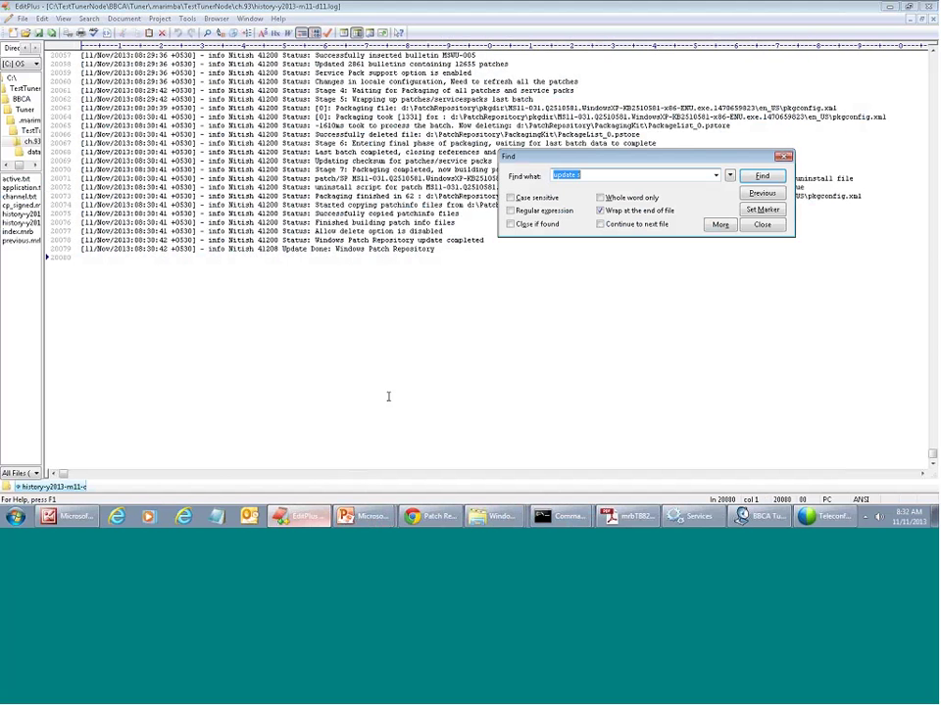
{"action": "key", "text": "alt+Down"}
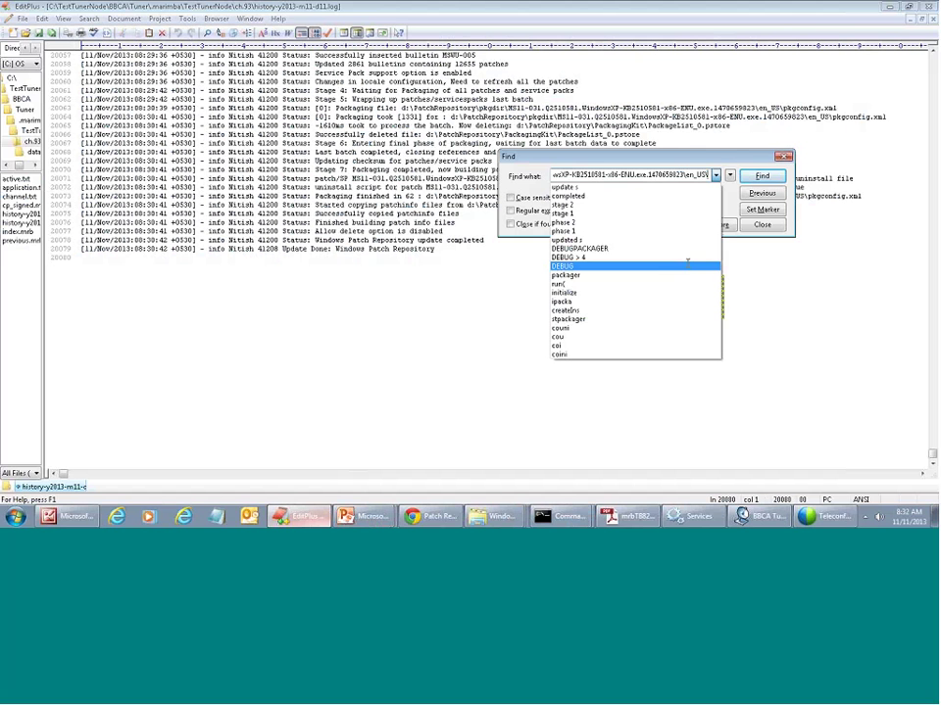
{"action": "left_click", "coordinate": [619, 209]}
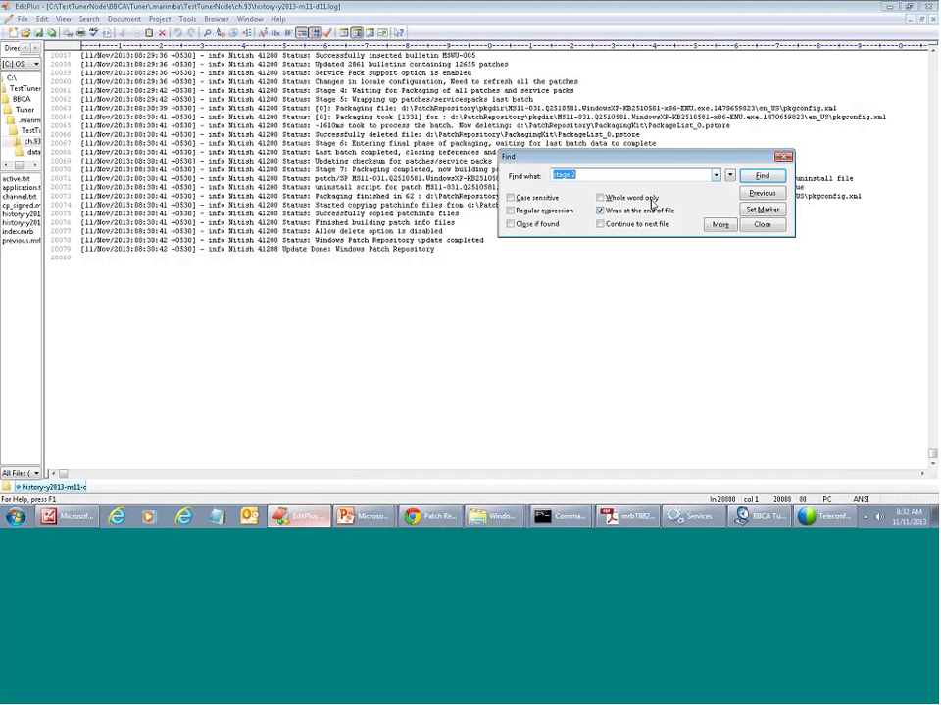
{"action": "left_click", "coordinate": [763, 193]}
{"action": "key", "text": "Escape"}
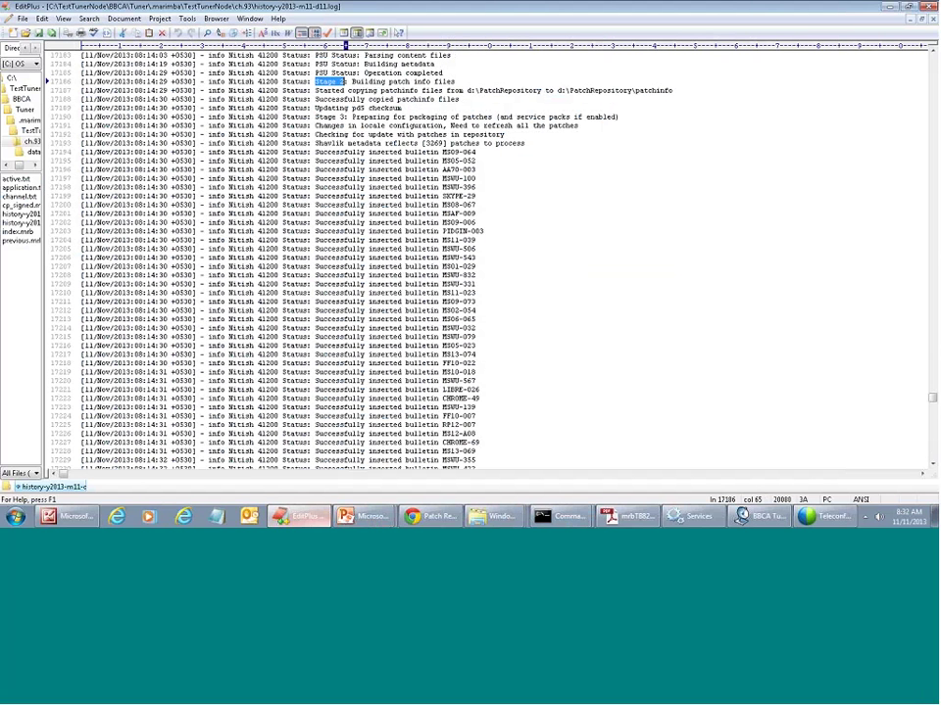
Step: Highlight the timestamp of the first inserted bulletin, MS09-064, and return to the end of the log
{"action": "left_click_drag", "start_coordinate": [170, 152], "coordinate": [81, 151]}
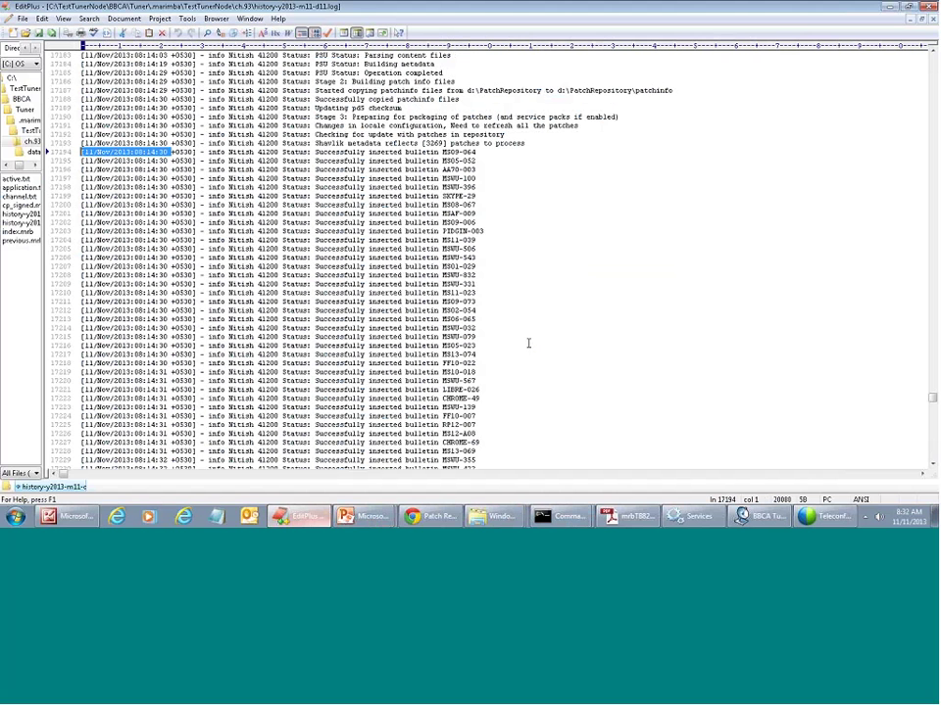
{"action": "left_click", "coordinate": [262, 274]}
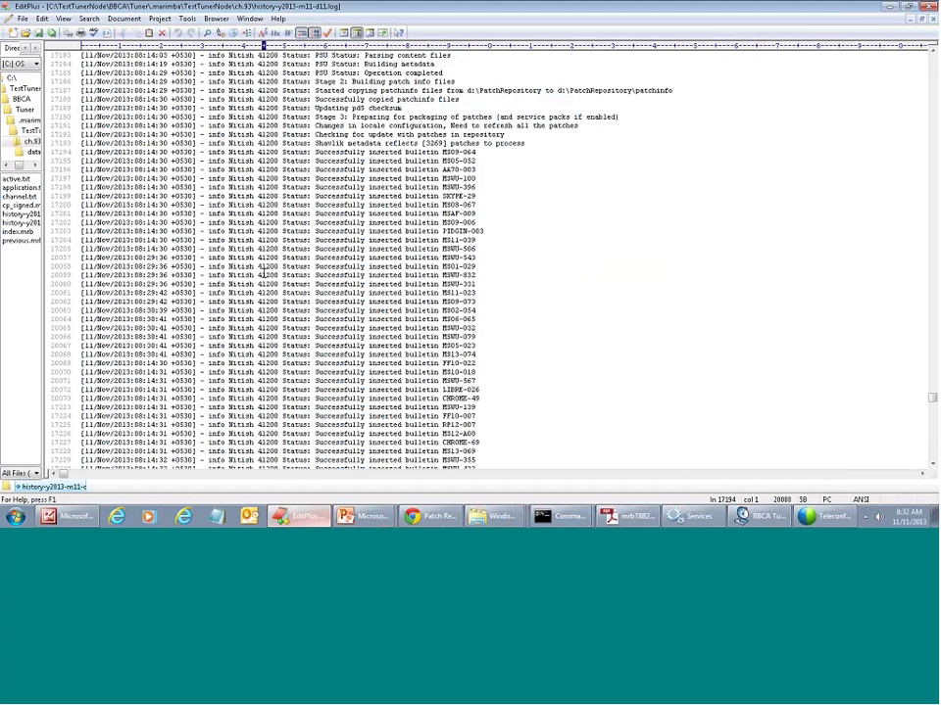
{"action": "key", "text": "ctrl+End"}
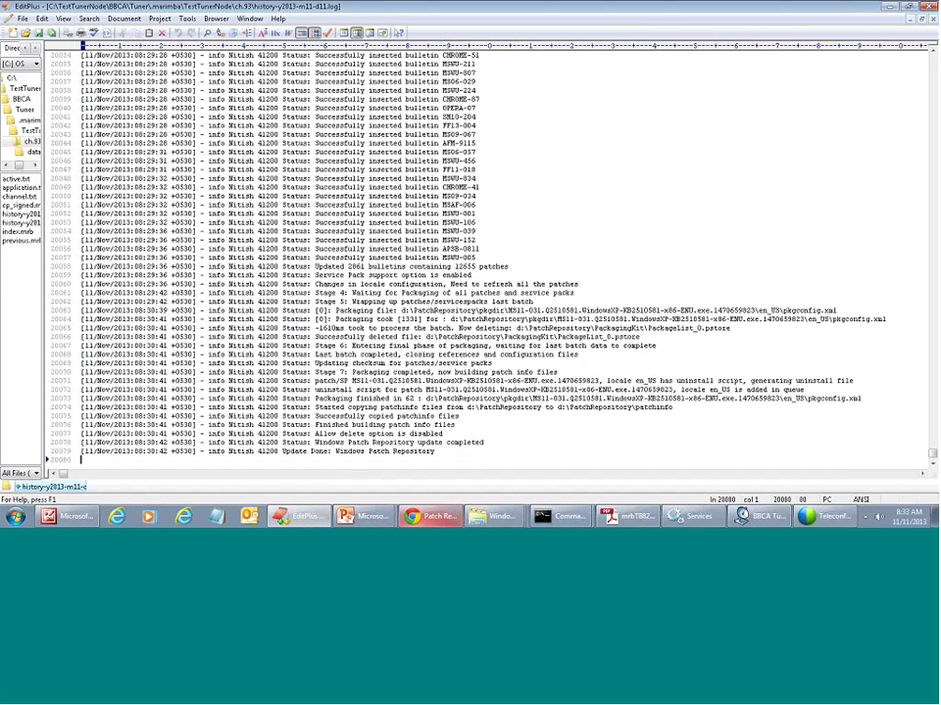
Step: Close Manage Patch Repository in Patch Manager and show the Update/Package Patch Group option for the Nov_Critical_Patches group
{"action": "left_click", "coordinate": [429, 516]}
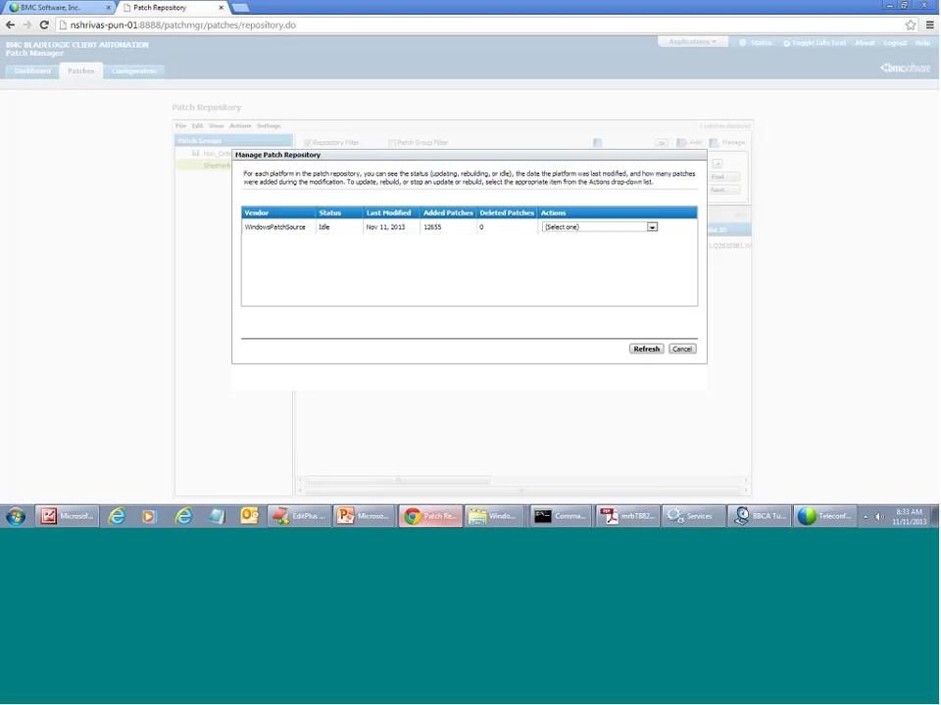
{"action": "left_click", "coordinate": [681, 349]}
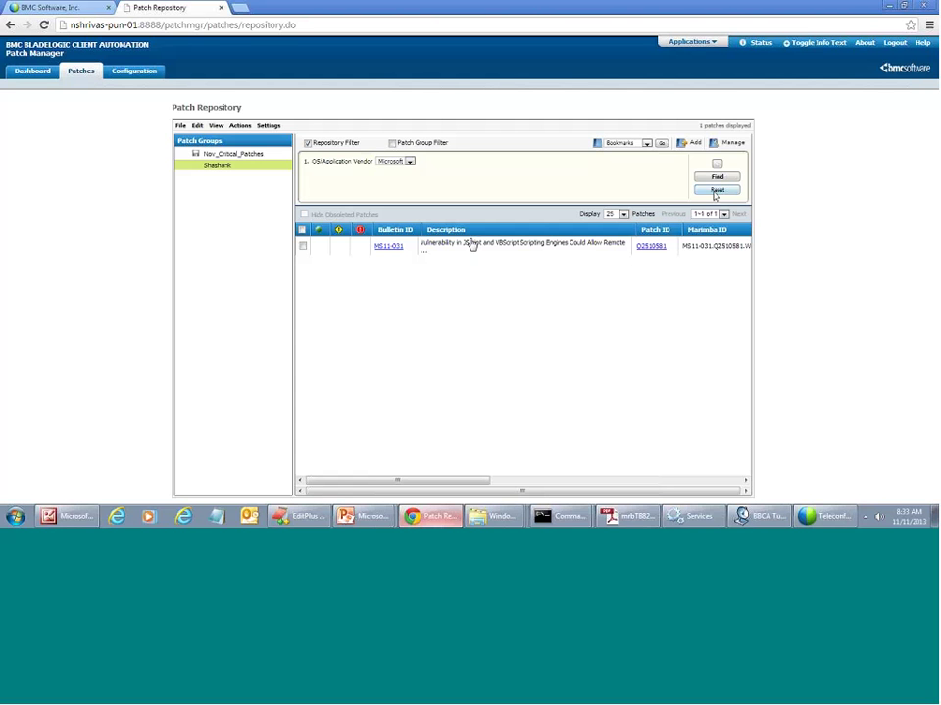
{"action": "left_click", "coordinate": [235, 154]}
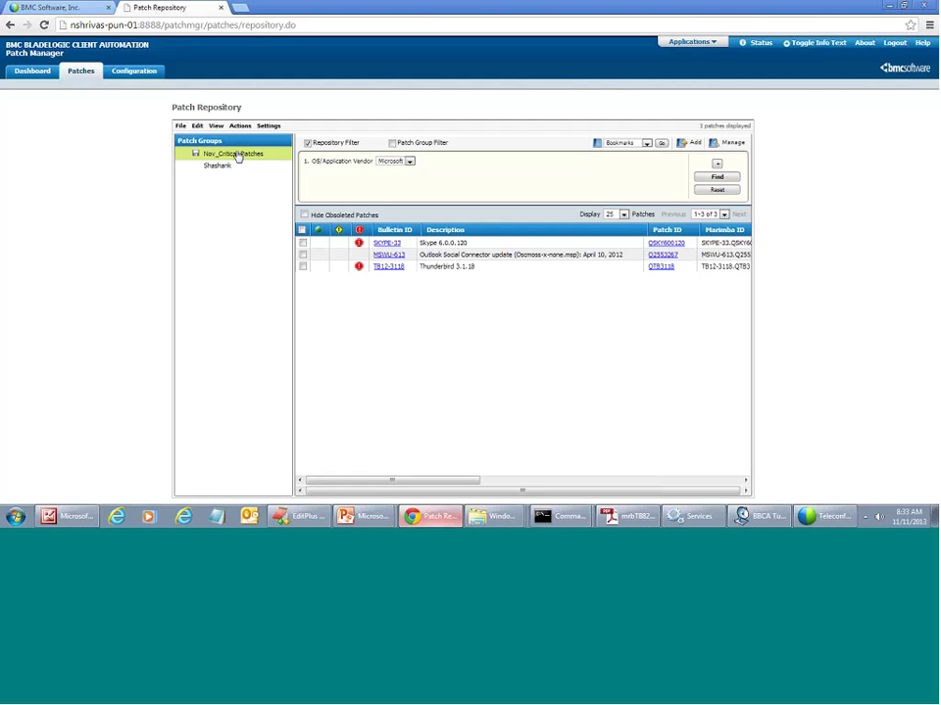
{"action": "right_click", "coordinate": [236, 156]}
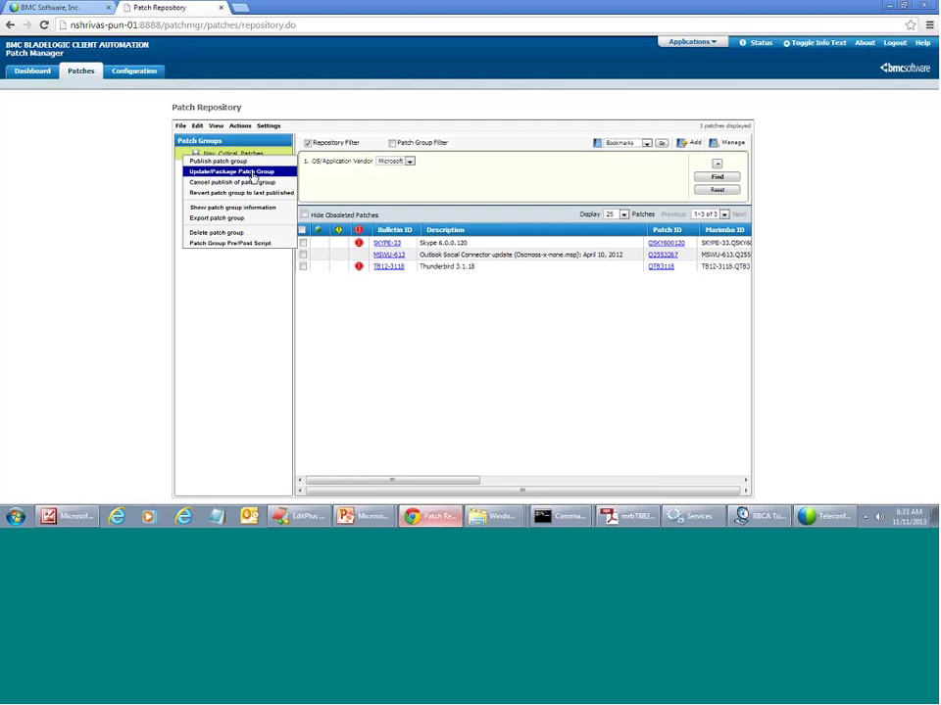
{"action": "left_click", "coordinate": [382, 312]}
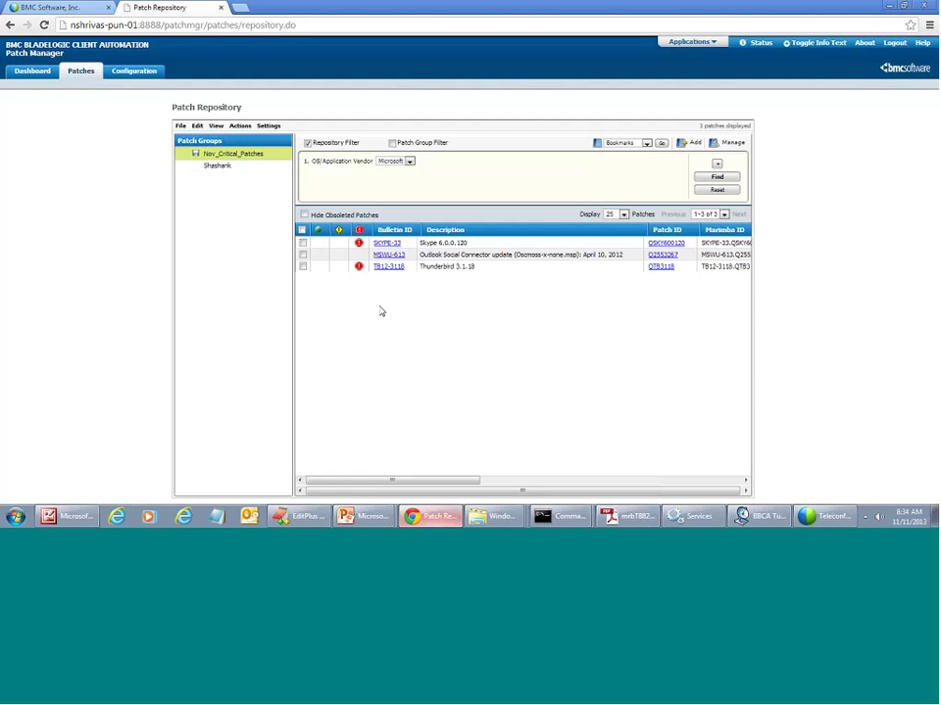
Step: Reopen Manage Patch Repository and examine the update and rebuild actions offered for WindowsPatchSource without choosing one
{"action": "left_click", "coordinate": [180, 125]}
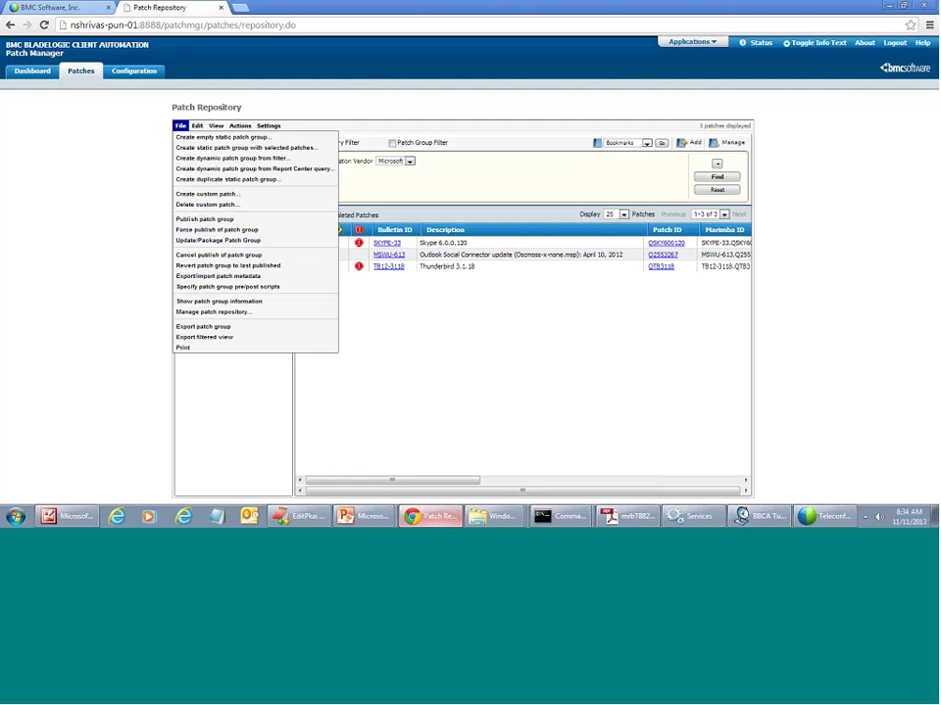
{"action": "left_click", "coordinate": [244, 313]}
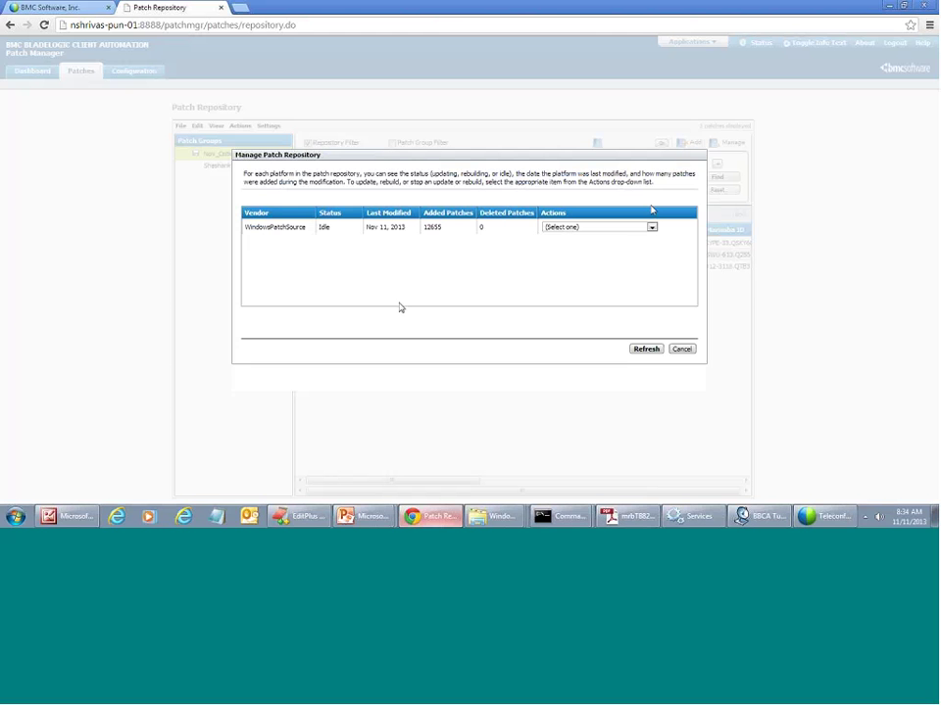
{"action": "left_click", "coordinate": [635, 226]}
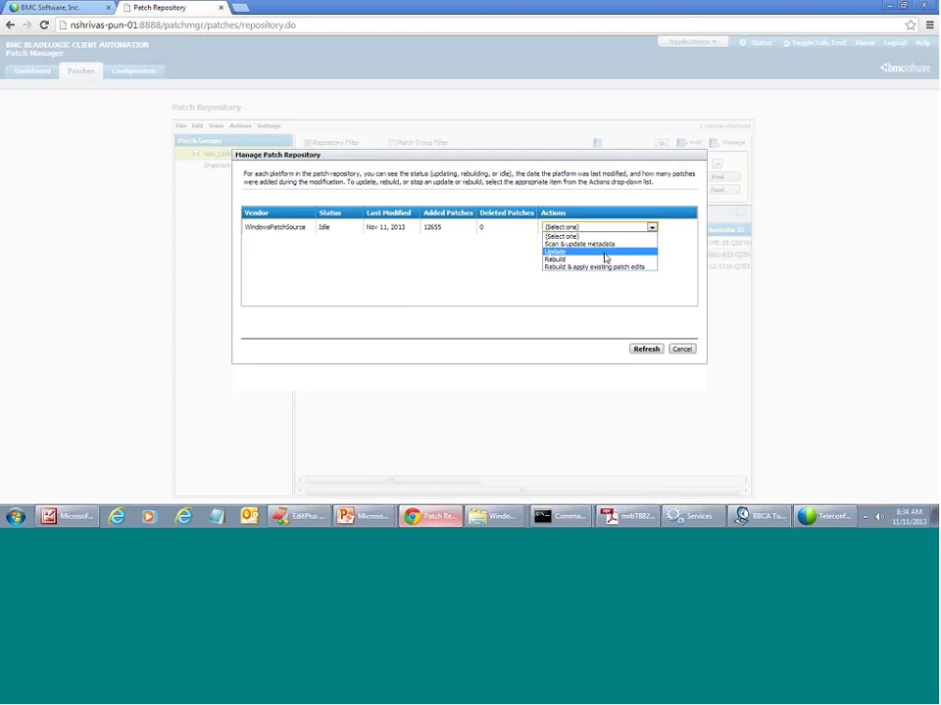
{"action": "left_click", "coordinate": [439, 299]}
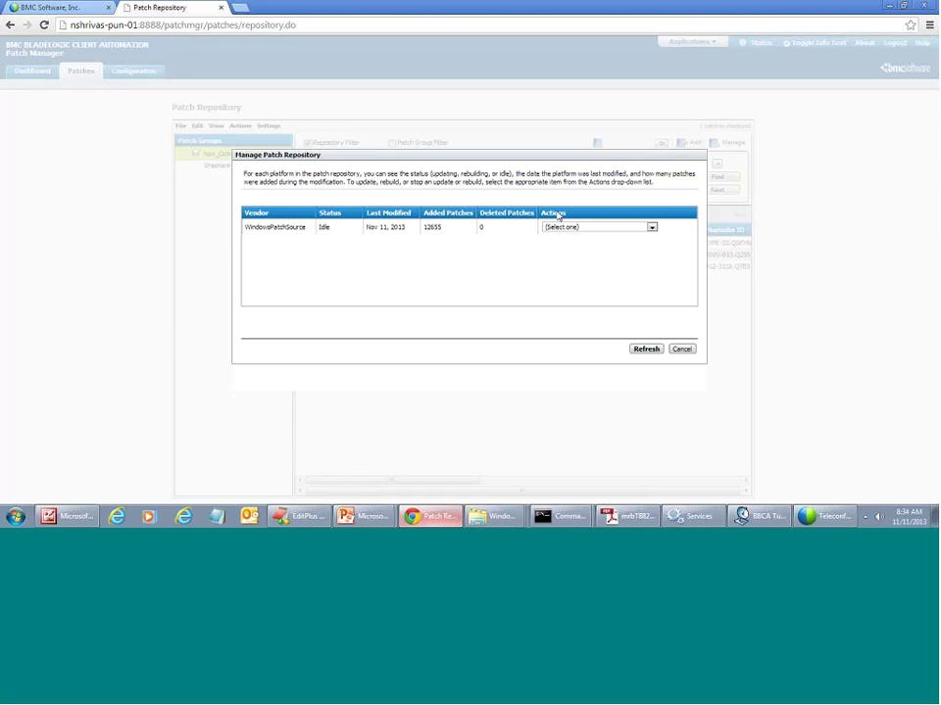
{"action": "left_click", "coordinate": [599, 227]}
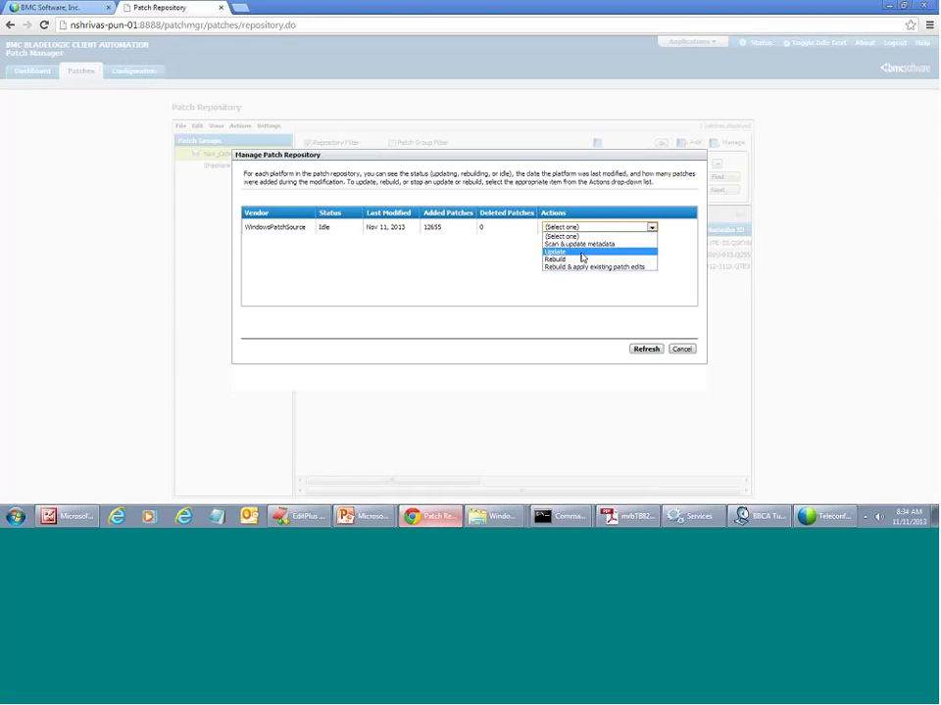
{"action": "left_click", "coordinate": [688, 242]}
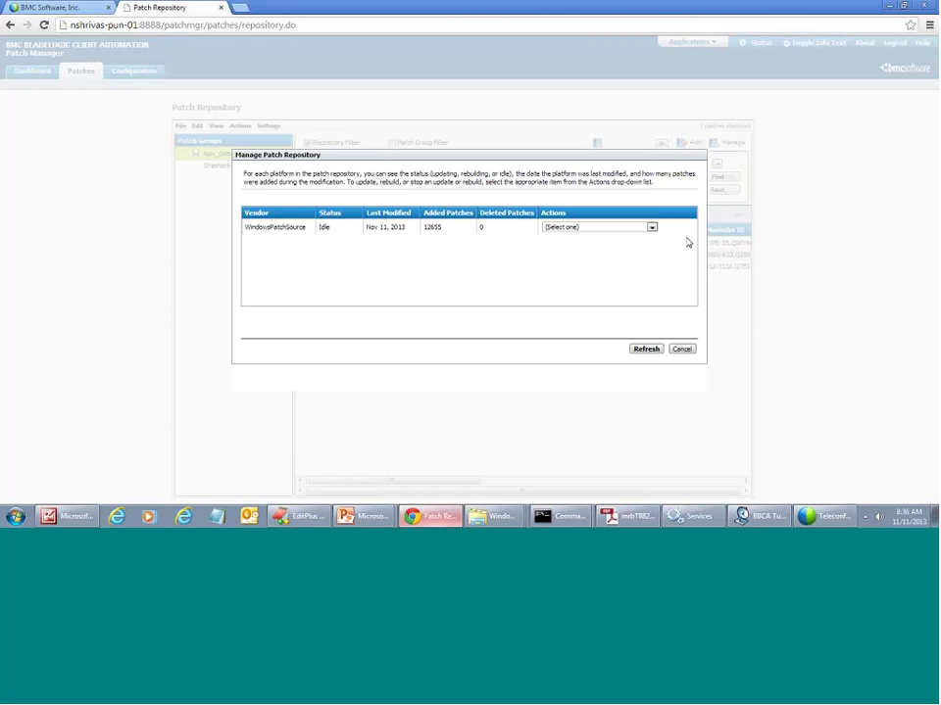
Step: Switch to the Patch Management - New options.pptx slide show in PowerPoint and advance to the Questions slide
{"action": "mouse_move", "coordinate": [361, 513]}
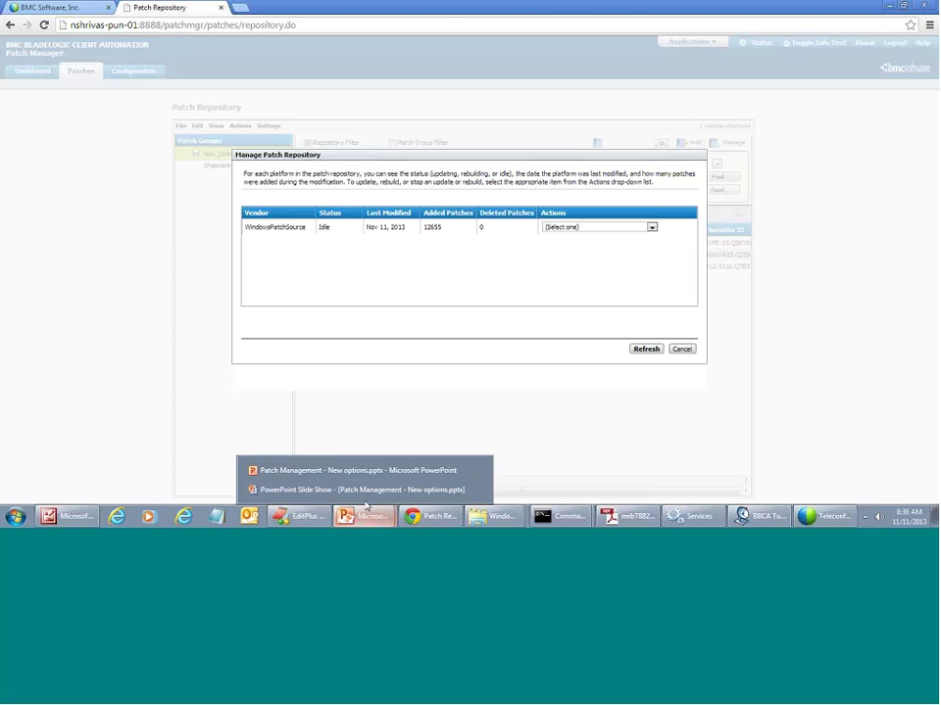
{"action": "left_click", "coordinate": [364, 490]}
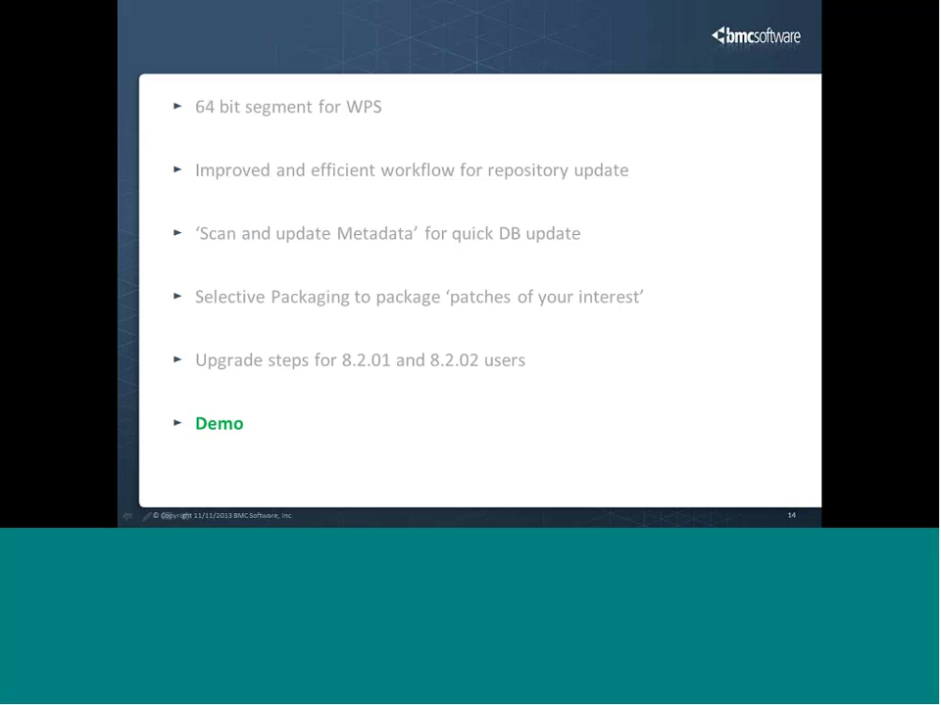
{"action": "left_click", "coordinate": [547, 409]}
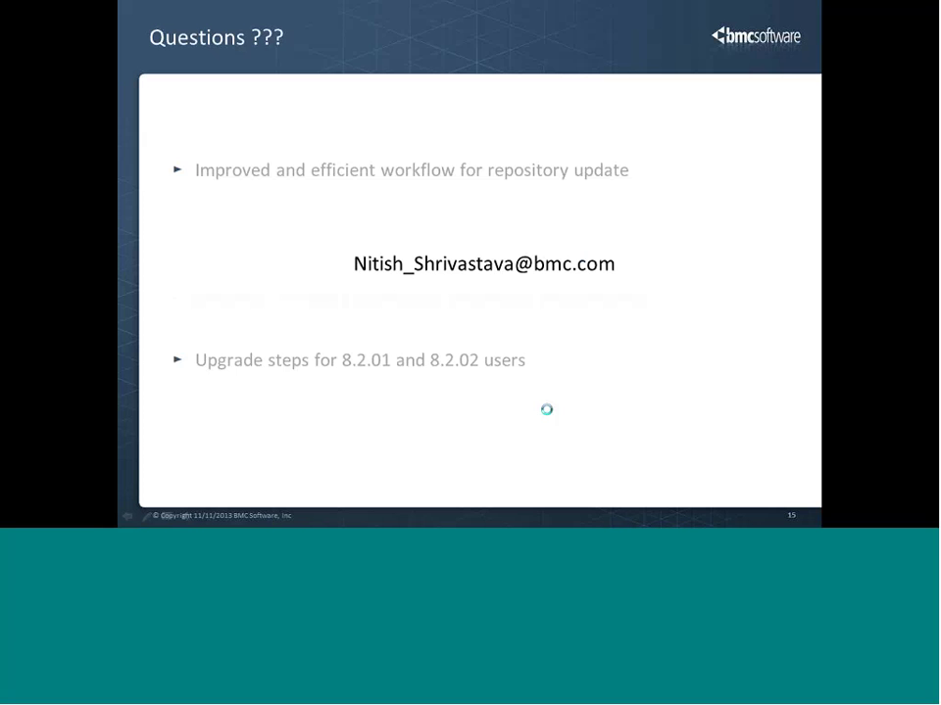